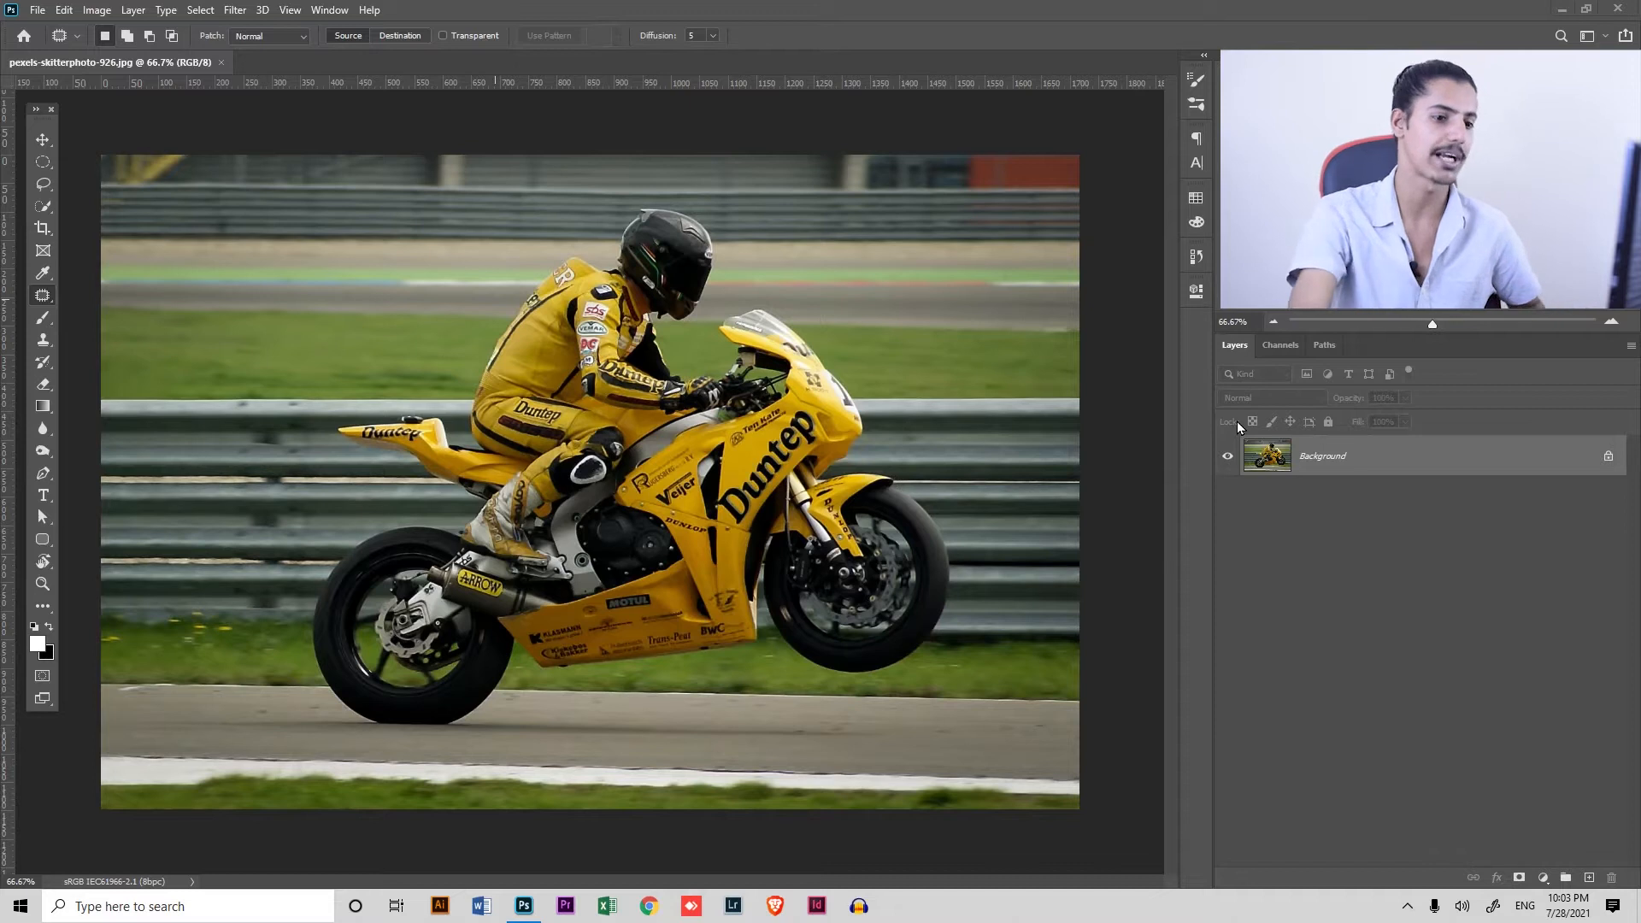
# Duplicate the background layer and select the rider with the motorcycle using Quick Selection and Select Subject
pyautogui.hotkey('ctrl', 'j')
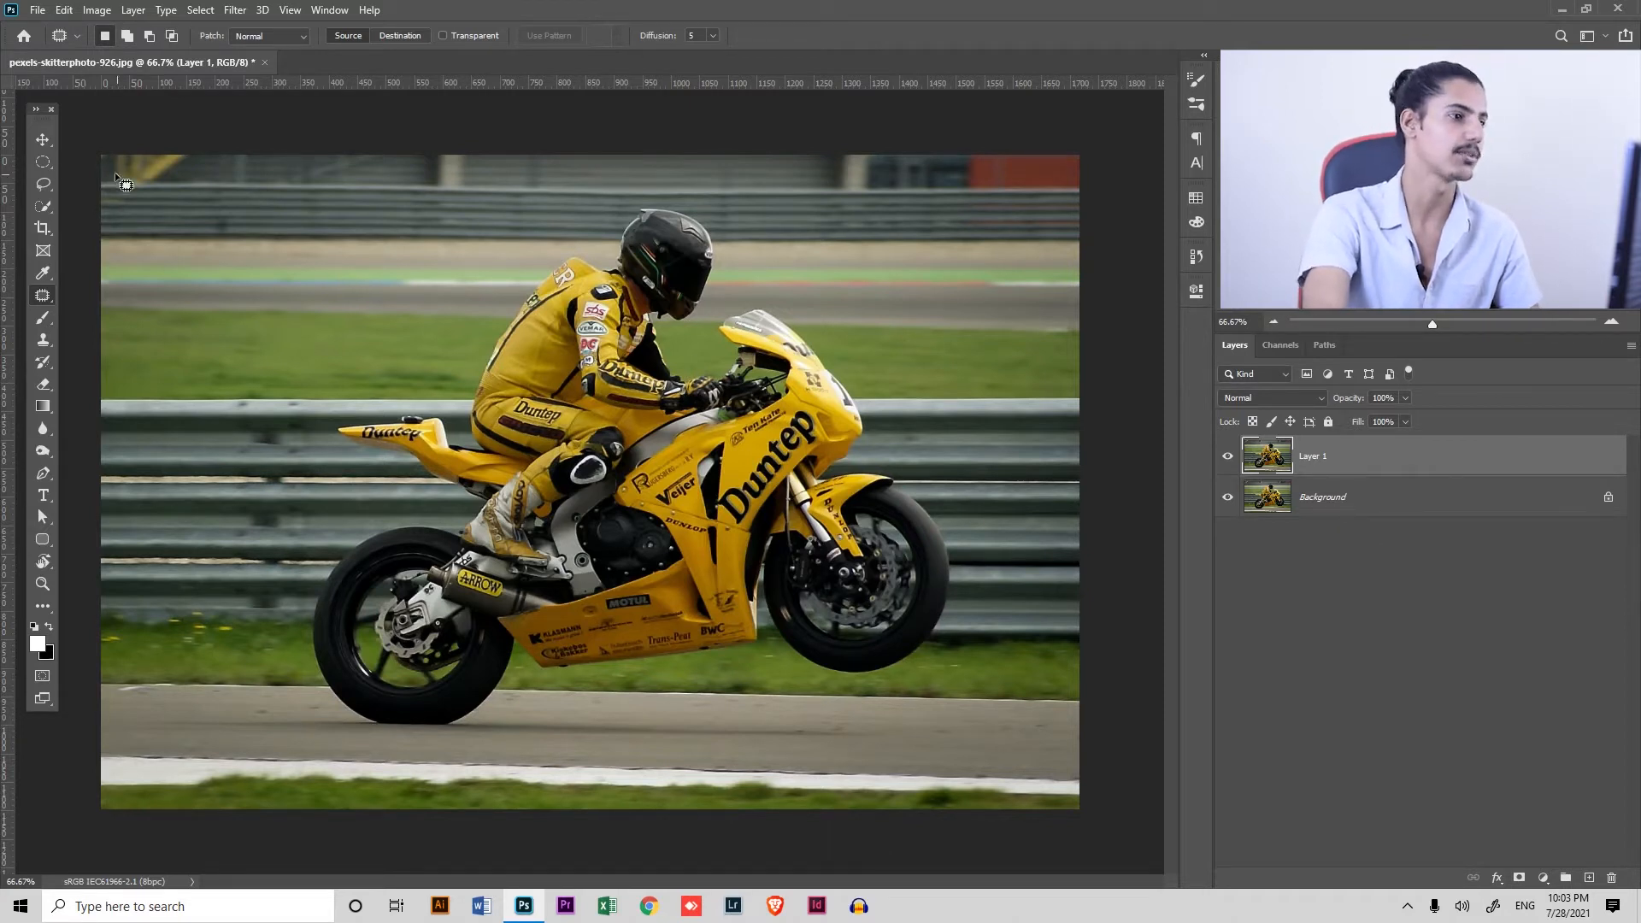
pyautogui.click(43, 184)
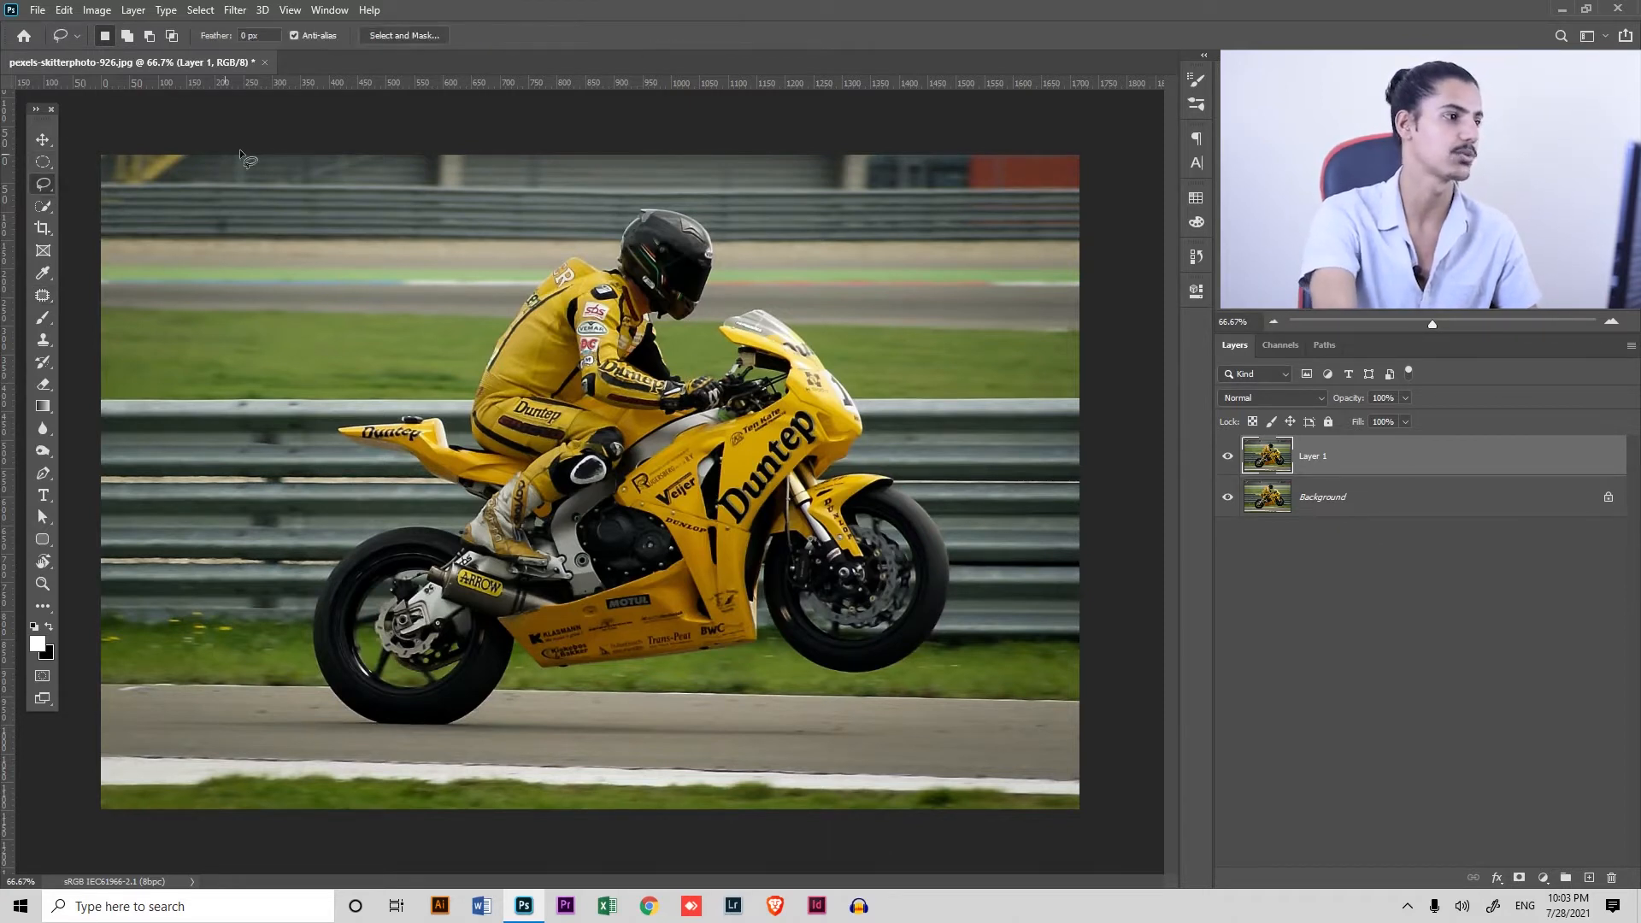
pyautogui.click(45, 208)
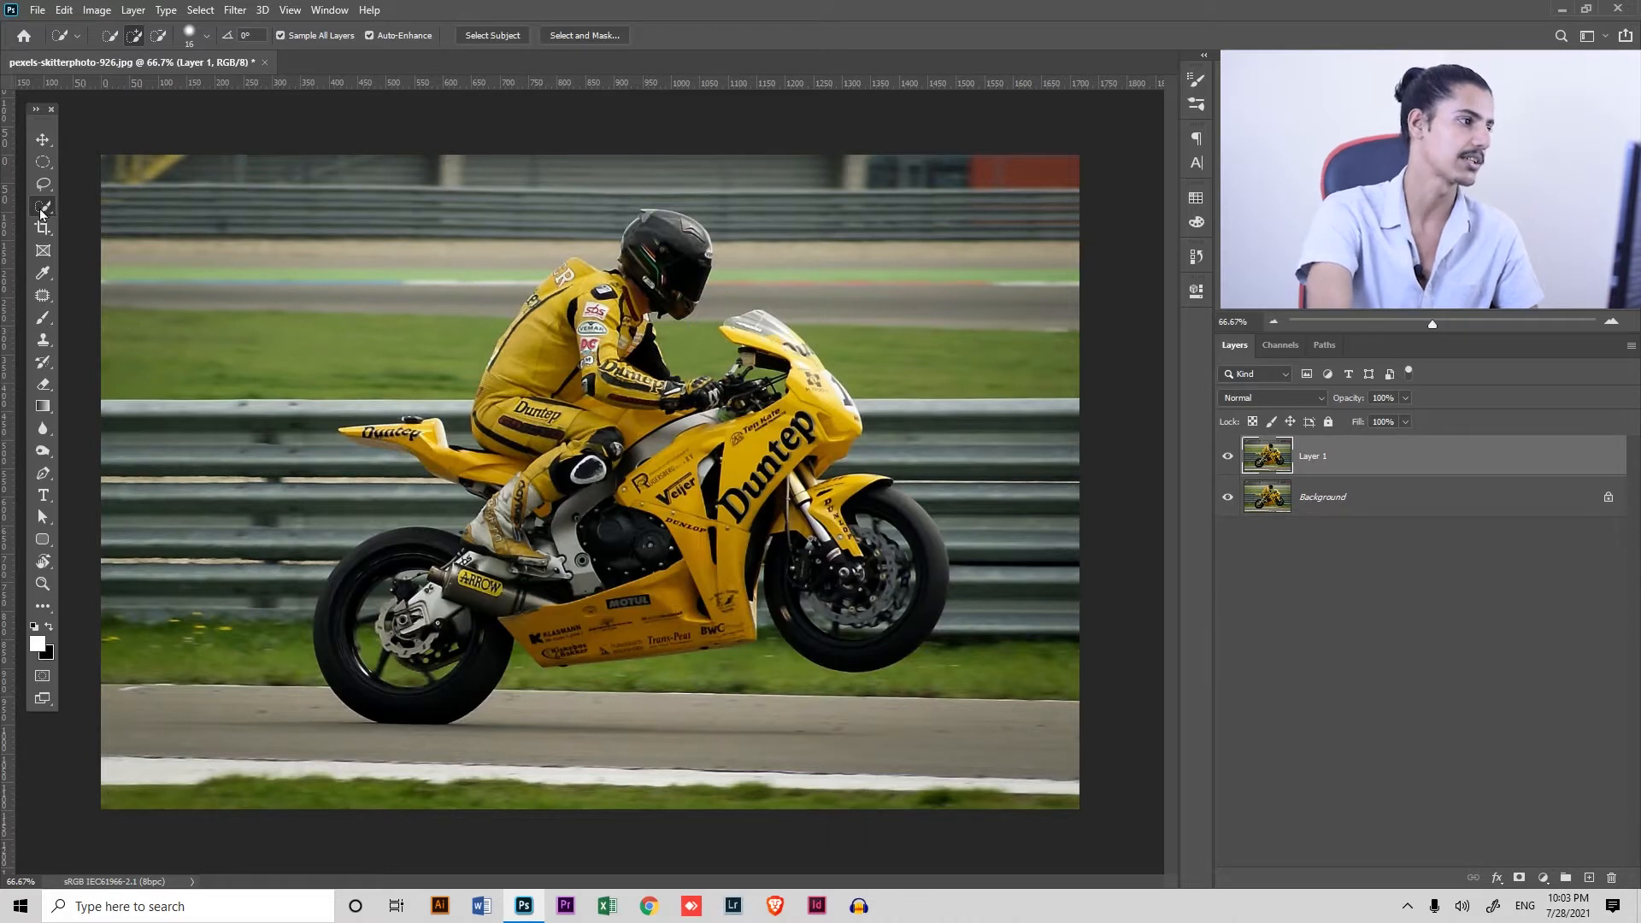
pyautogui.moveTo(590, 382)
pyautogui.mouseDown()
pyautogui.moveTo(590, 516)
pyautogui.moveTo(786, 478)
pyautogui.moveTo(870, 601)
pyautogui.moveTo(737, 589)
pyautogui.moveTo(656, 611)
pyautogui.moveTo(427, 574)
pyautogui.moveTo(397, 692)
pyautogui.mouseUp()
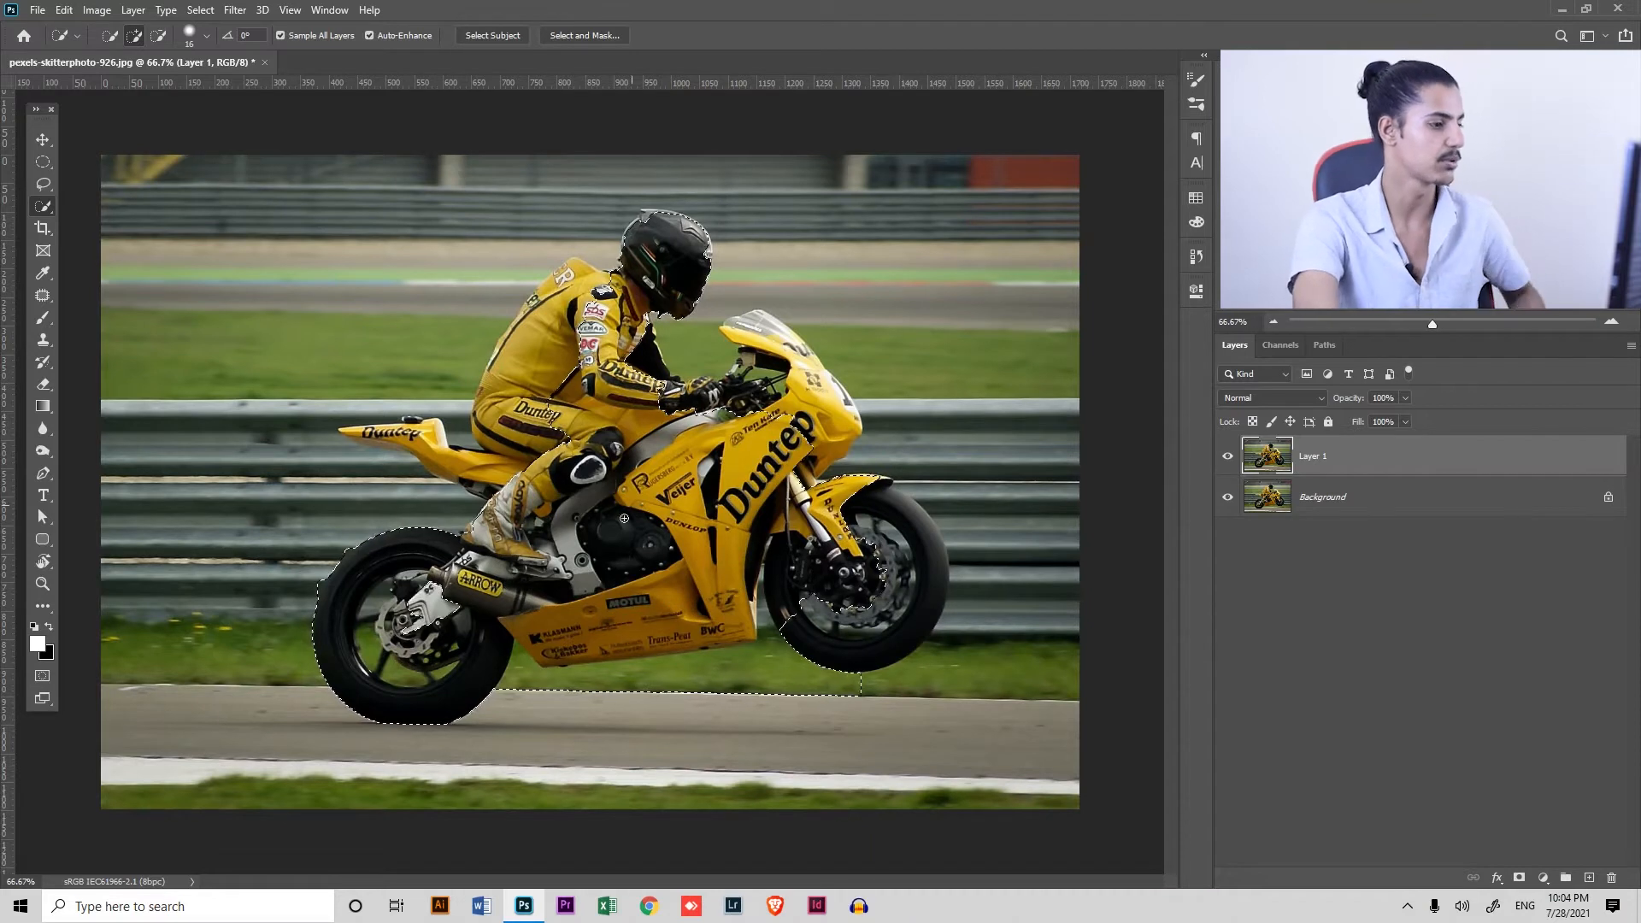
pyautogui.moveTo(764, 342)
pyautogui.mouseDown()
pyautogui.moveTo(807, 379)
pyautogui.moveTo(826, 460)
pyautogui.moveTo(889, 554)
pyautogui.moveTo(823, 586)
pyautogui.moveTo(906, 615)
pyautogui.mouseUp()
pyautogui.hotkey('ctrl', 'd')
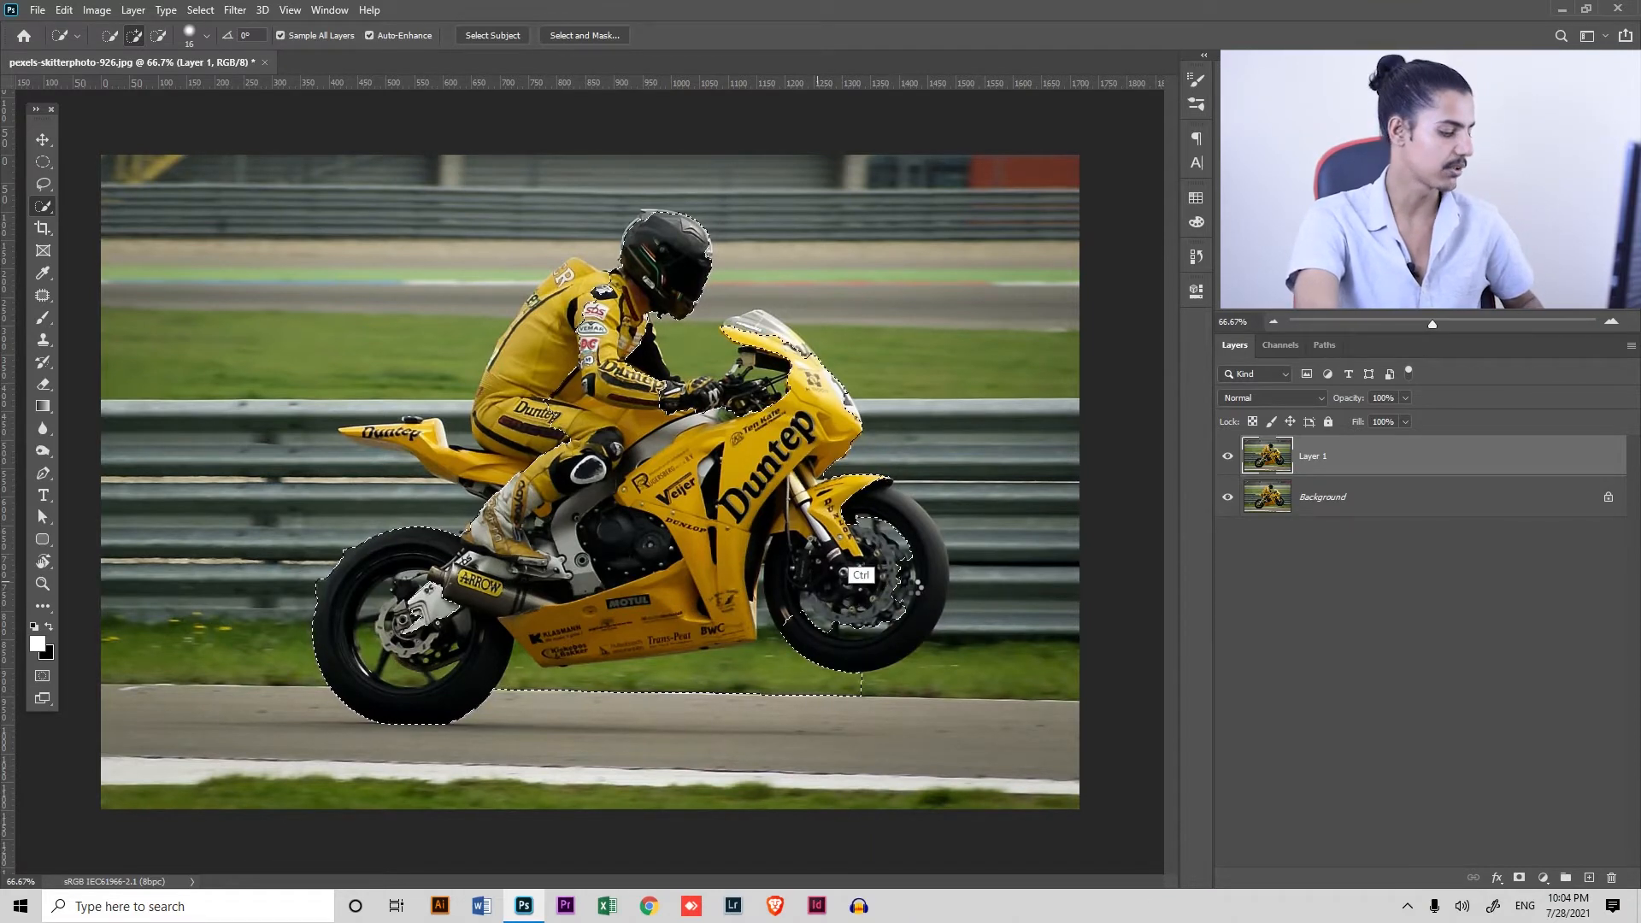
pyautogui.click(492, 36)
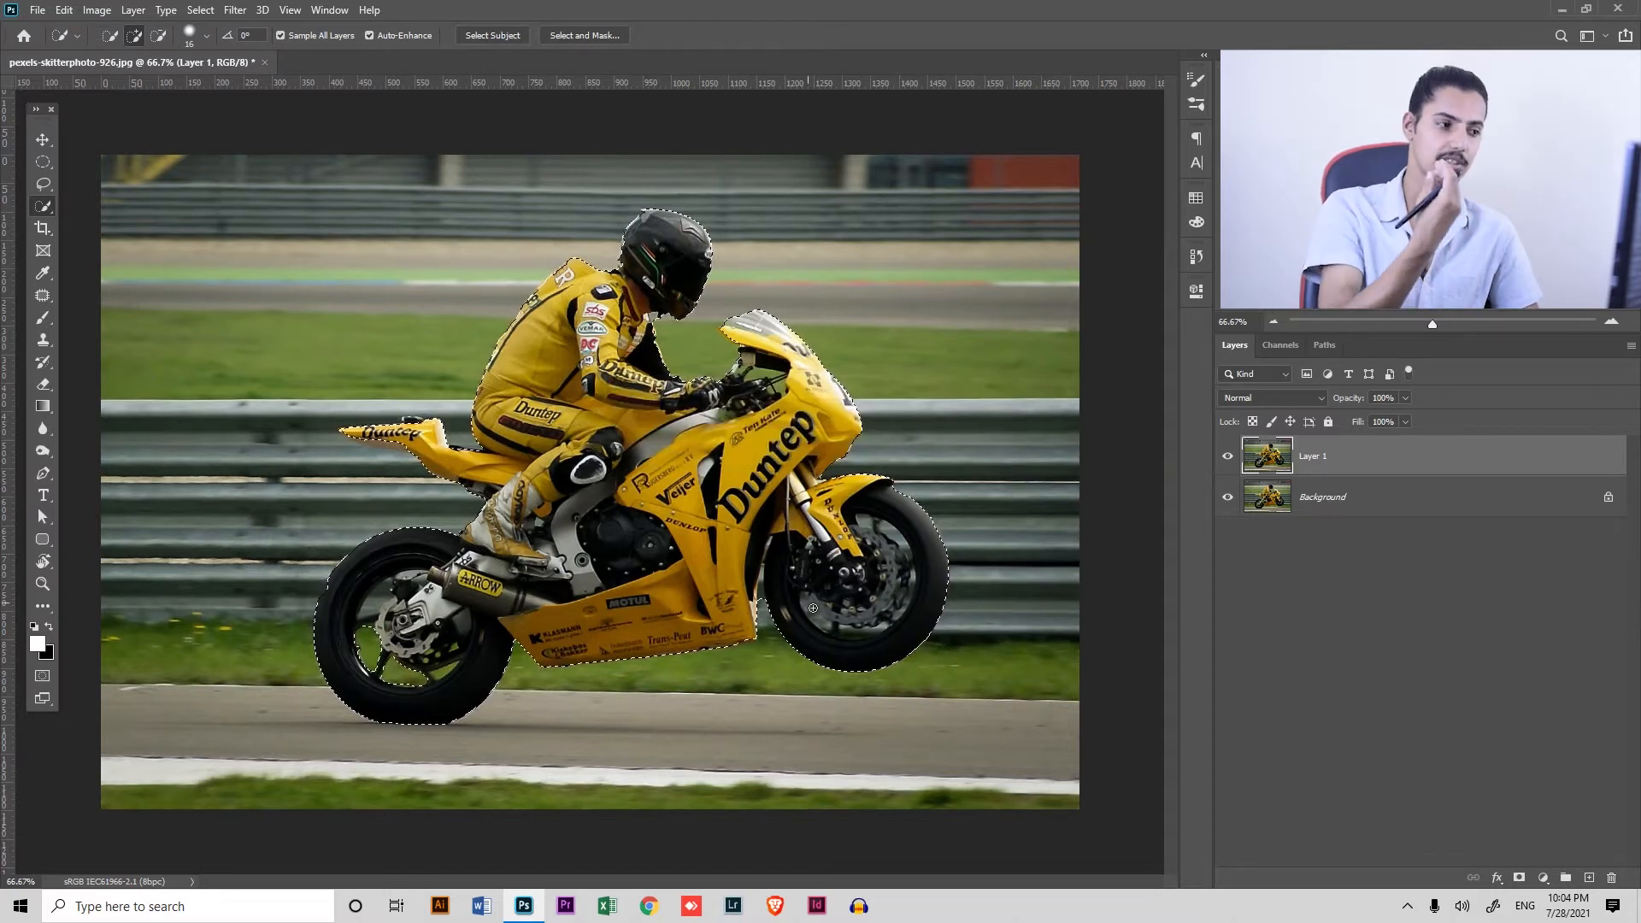
# Refine the selection along the lower edge of the bike's tail with the Lasso, adding missing parts and subtracting the excess
pyautogui.press('ctrl')
pyautogui.moveTo(381, 426)
pyautogui.mouseDown()
pyautogui.moveTo(491, 476)
pyautogui.moveTo(482, 463)
pyautogui.mouseUp()
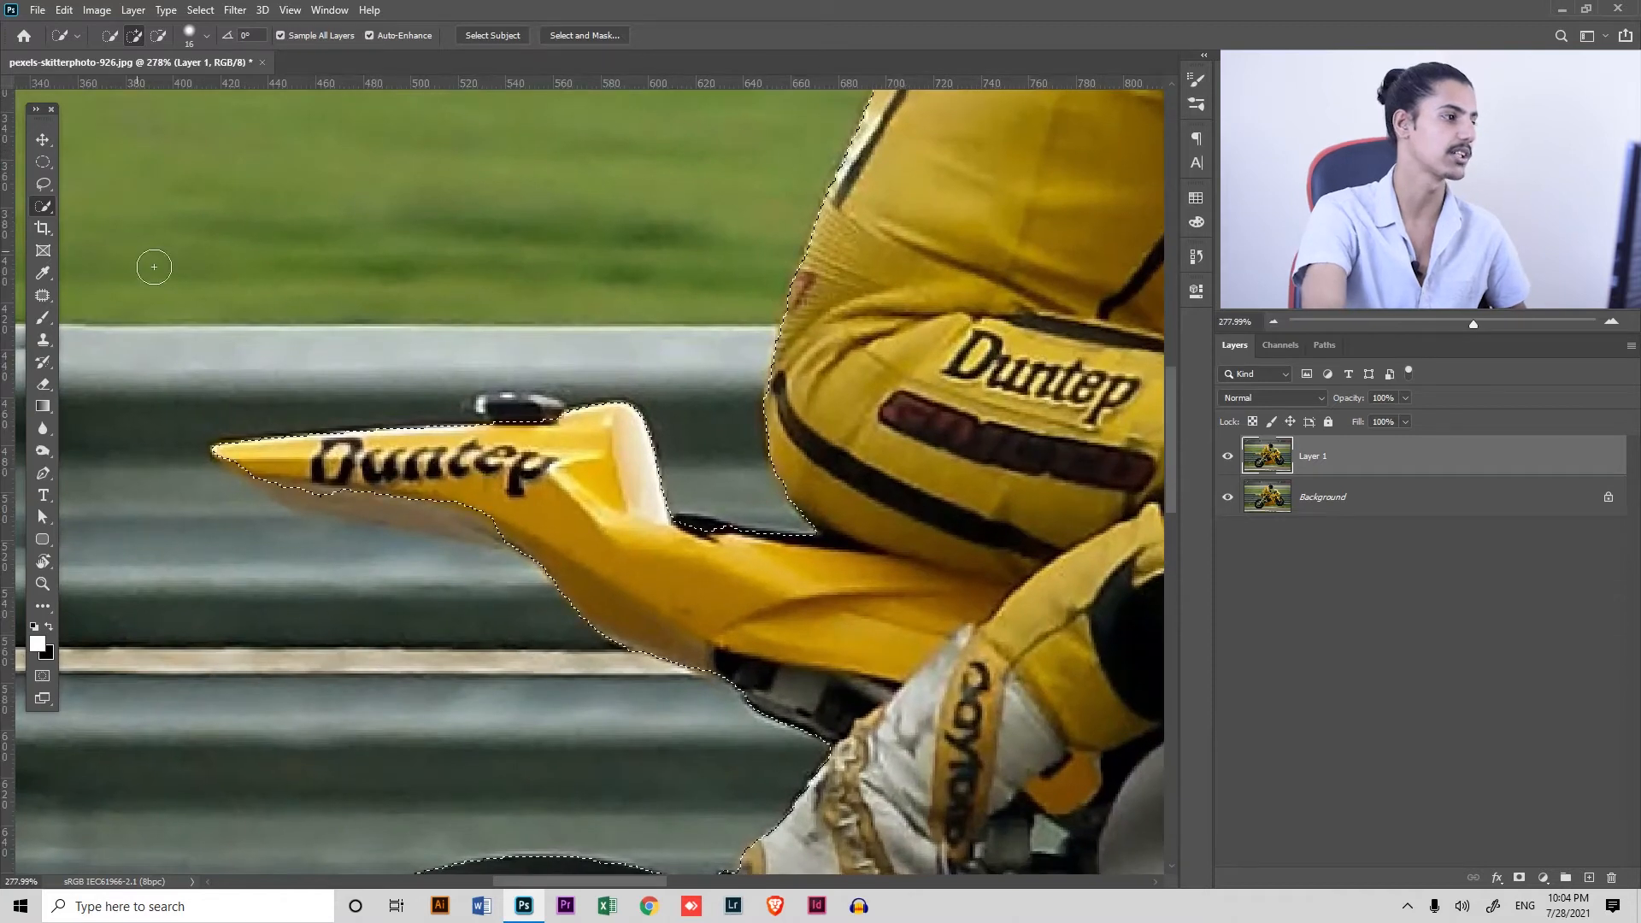
pyautogui.click(47, 186)
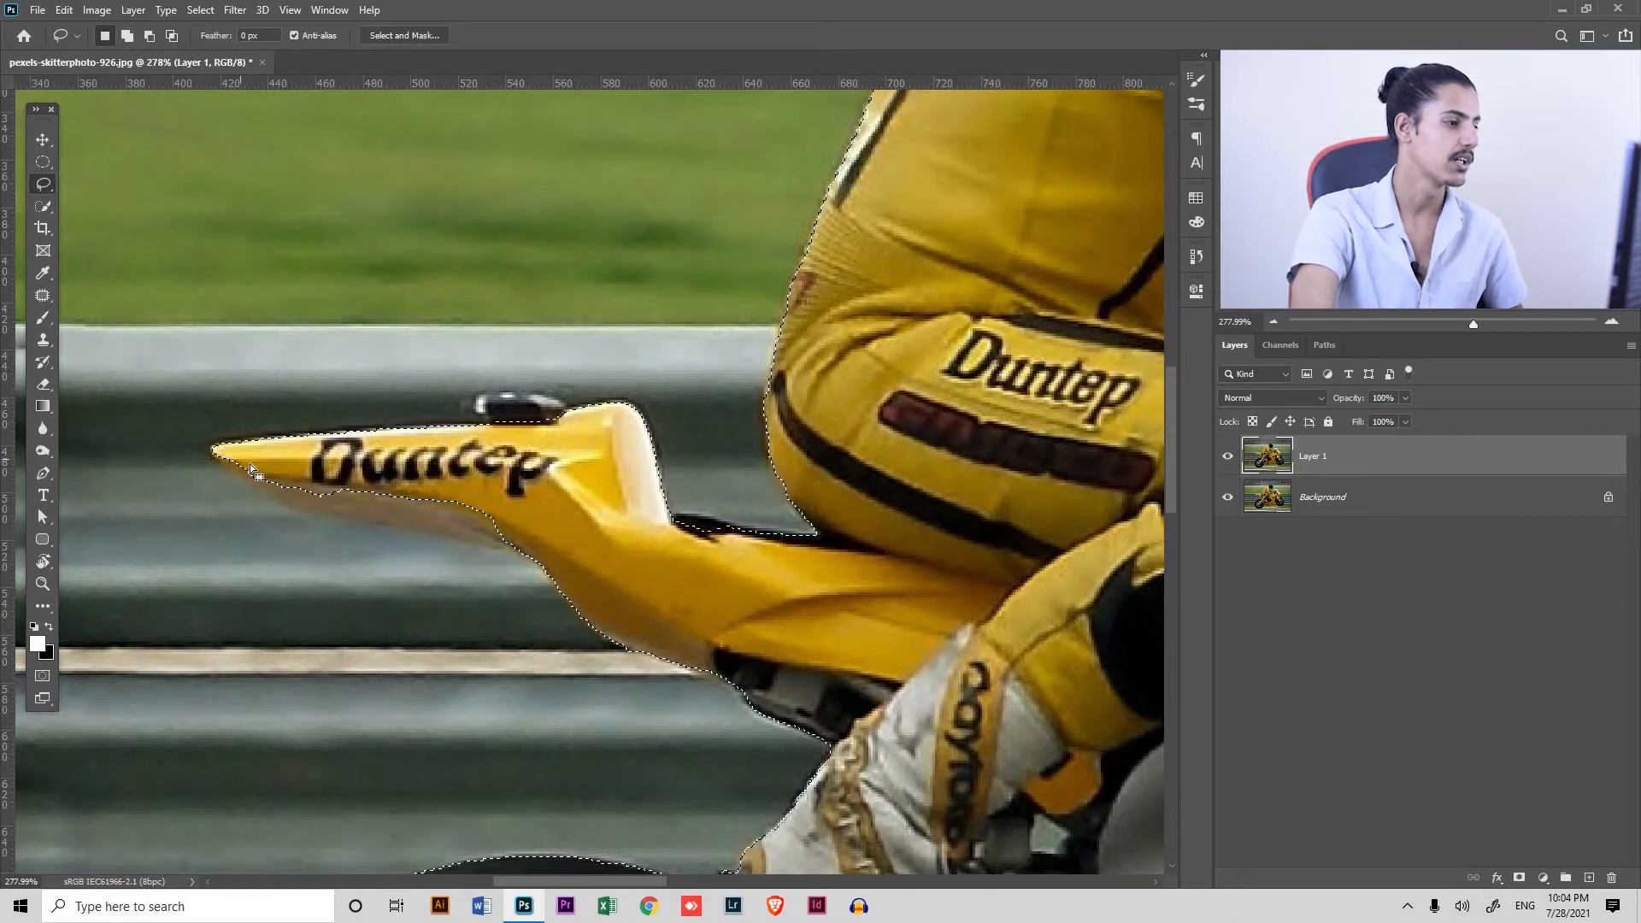
pyautogui.press('shift')
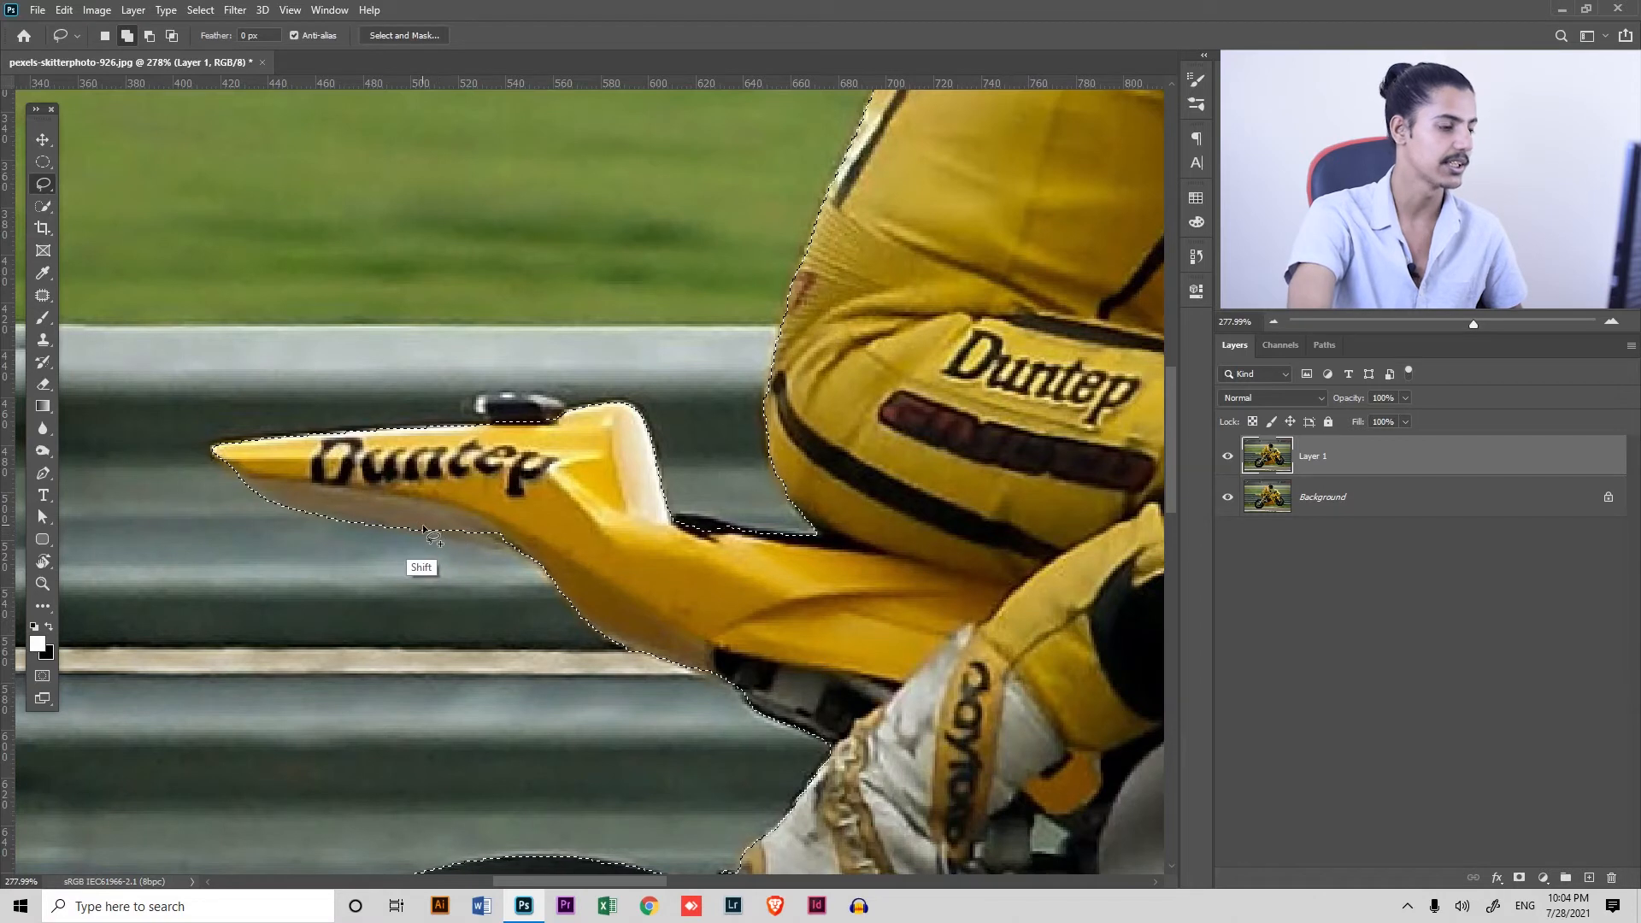
pyautogui.press('alt')
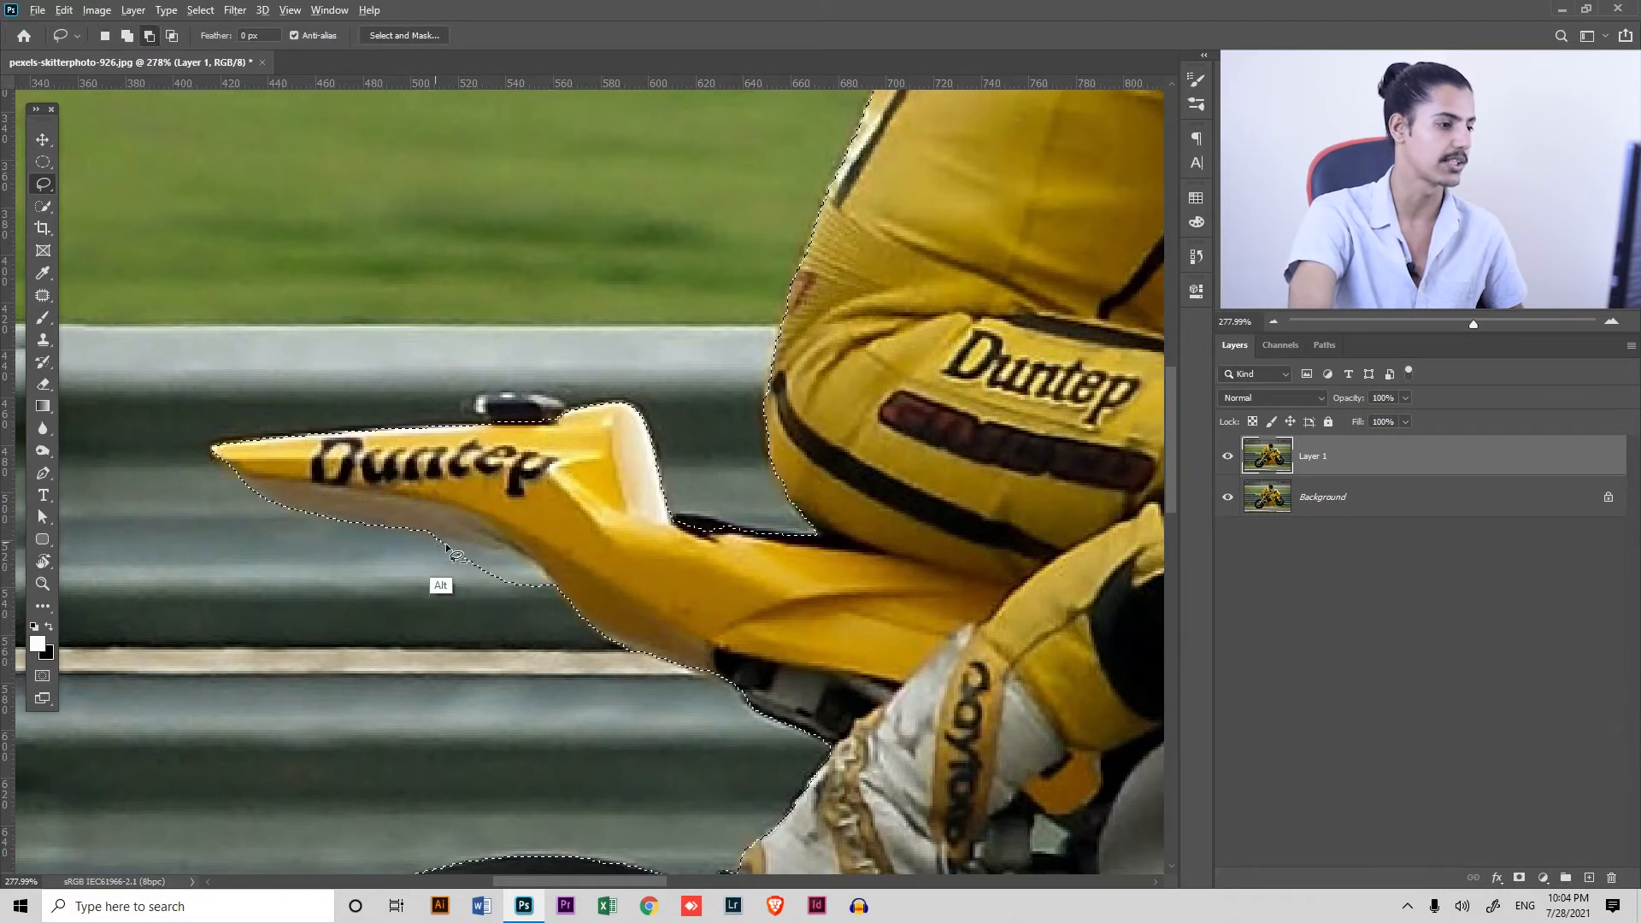
pyautogui.moveTo(520, 570)
pyautogui.mouseDown()
pyautogui.moveTo(336, 599)
pyautogui.moveTo(432, 540)
pyautogui.mouseUp()
# Add the dark part on top of the bike's tail and the missed seat edge to the selection with the Lasso
pyautogui.press('shift')
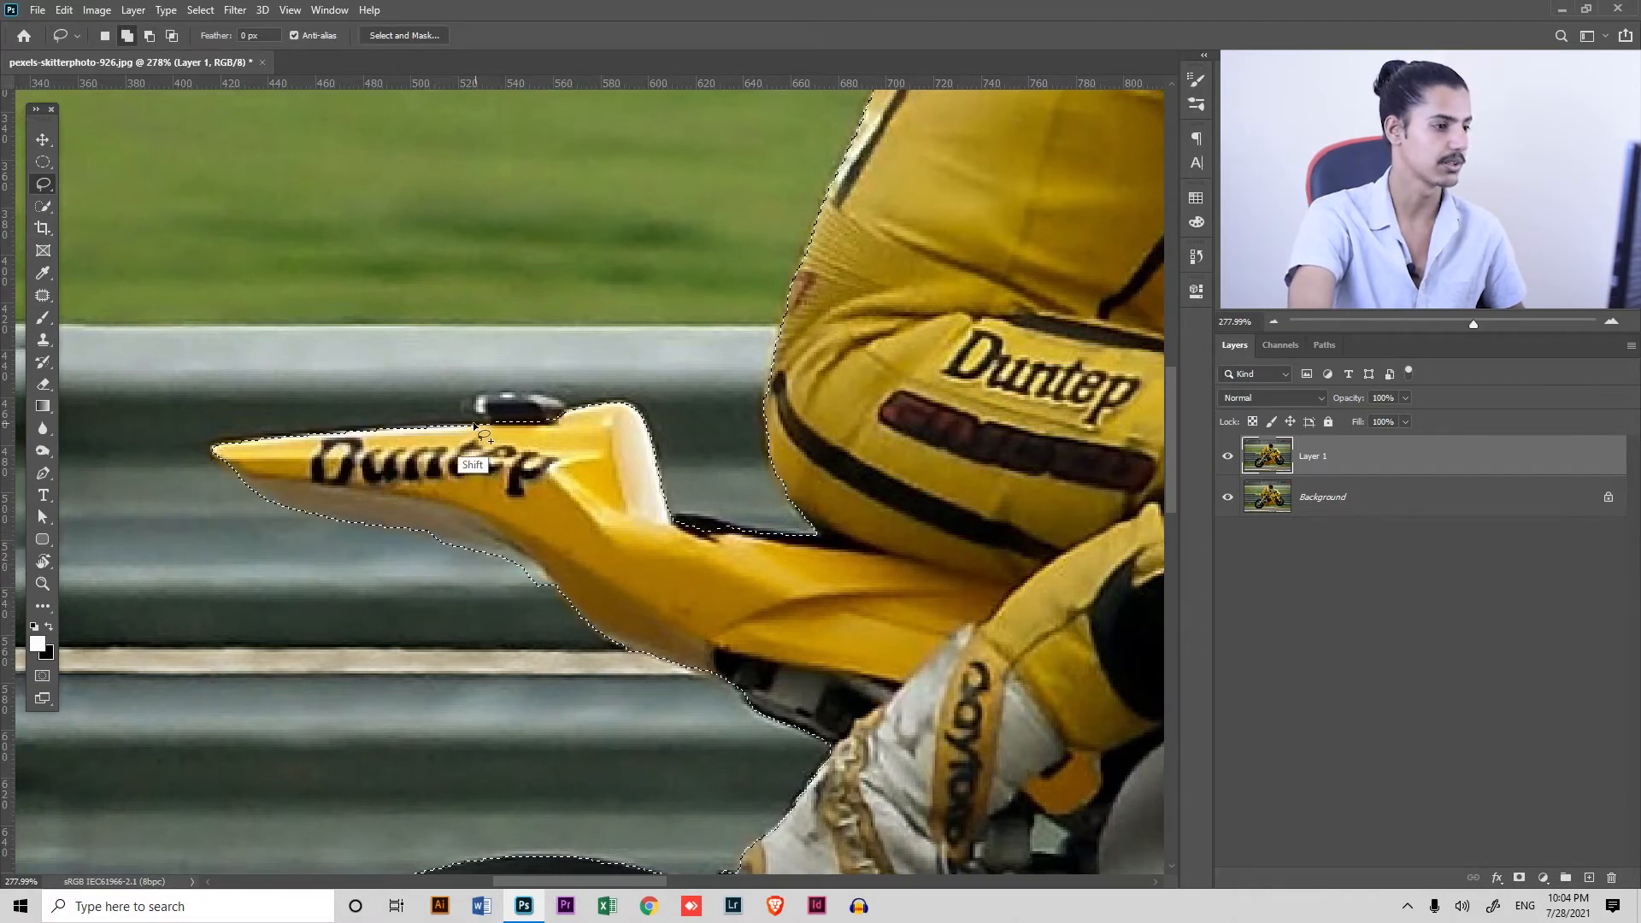
pyautogui.moveTo(540, 448); pyautogui.dragTo(489, 437)
pyautogui.moveTo(807, 564); pyautogui.dragTo(737, 511)
pyautogui.moveTo(590, 458); pyautogui.dragTo(627, 464)
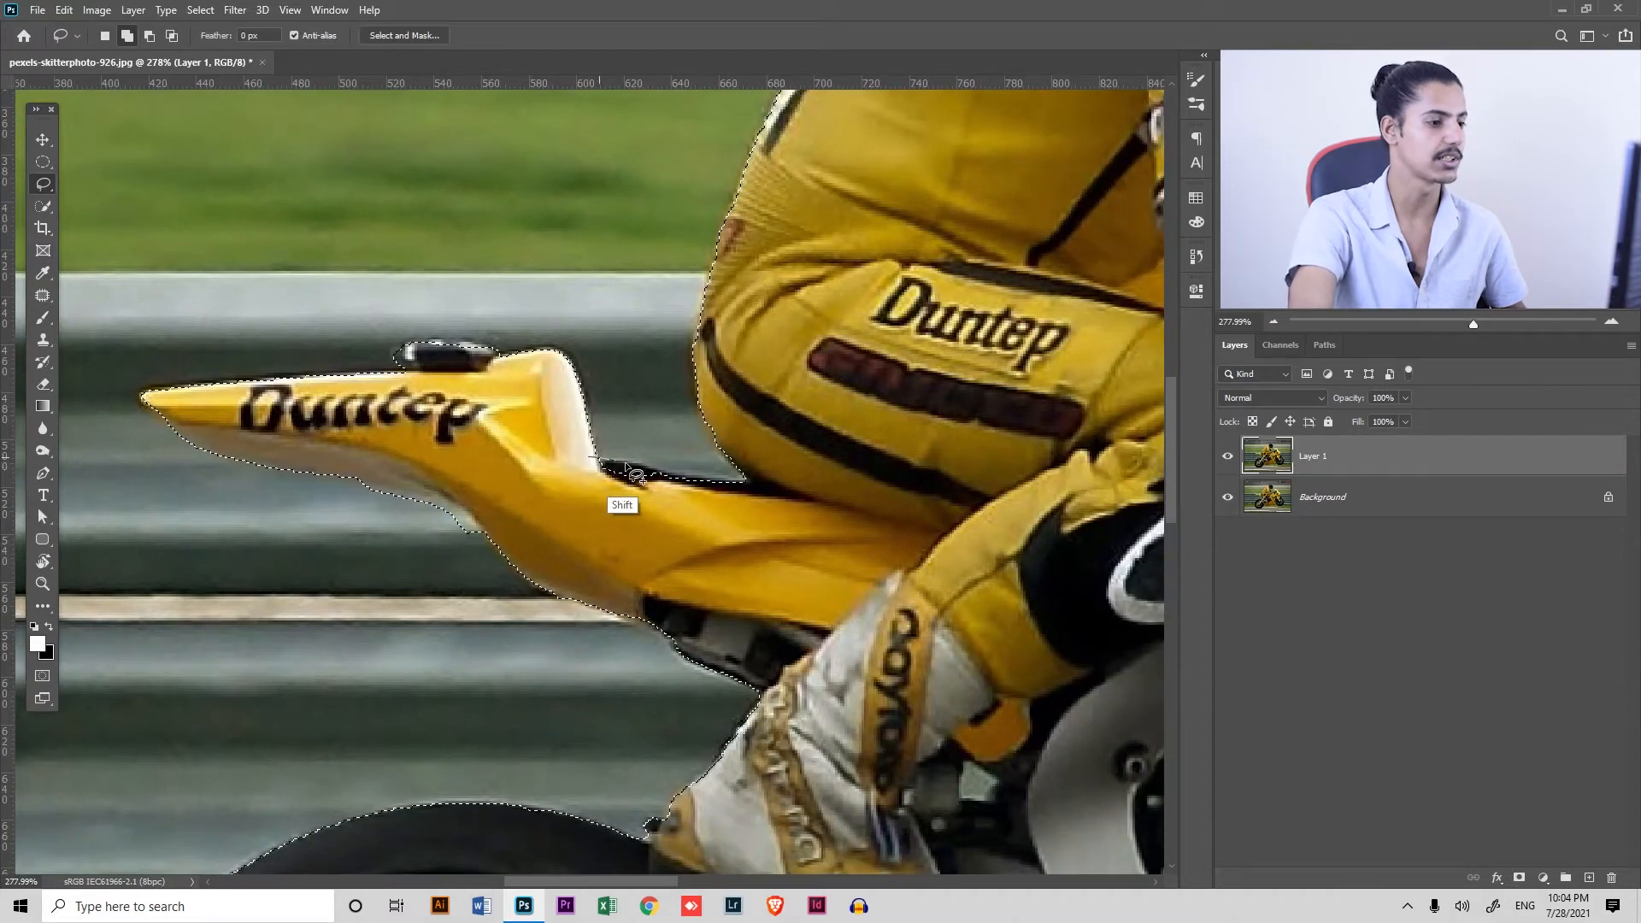
pyautogui.moveTo(717, 539); pyautogui.dragTo(590, 457)
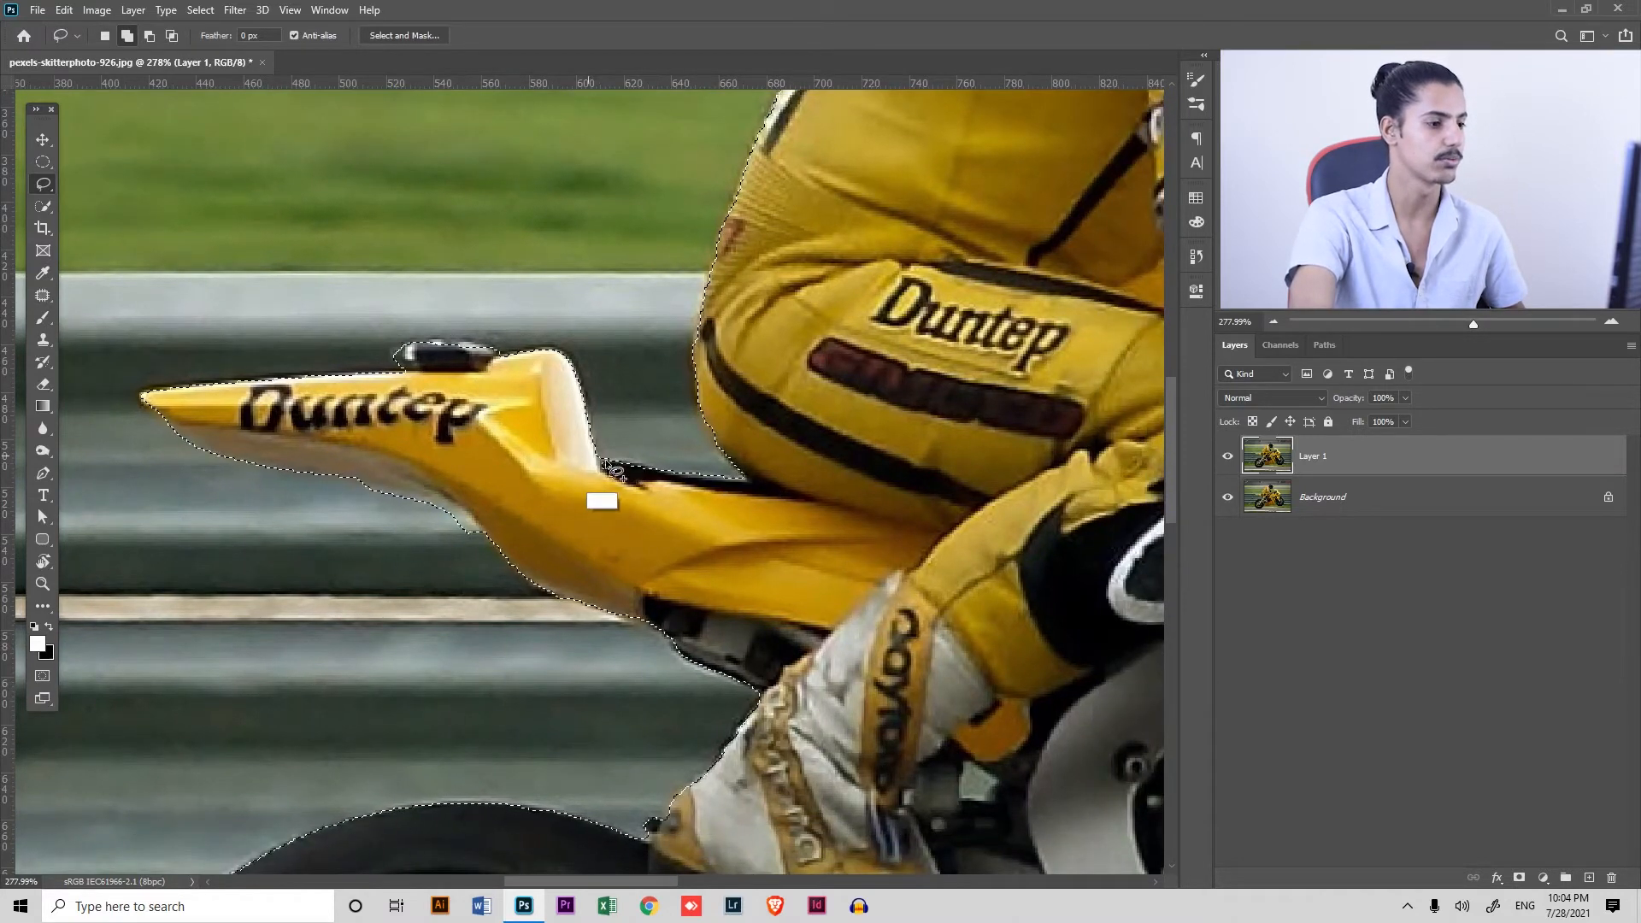
# Add the missed strip along the rear tire's outer edge to the selection with the Lasso
pyautogui.moveTo(831, 494); pyautogui.dragTo(823, 248)
pyautogui.moveTo(774, 562); pyautogui.dragTo(1038, 236)
pyautogui.moveTo(682, 643)
pyautogui.mouseDown()
pyautogui.moveTo(703, 504)
pyautogui.moveTo(682, 625)
pyautogui.mouseUp()
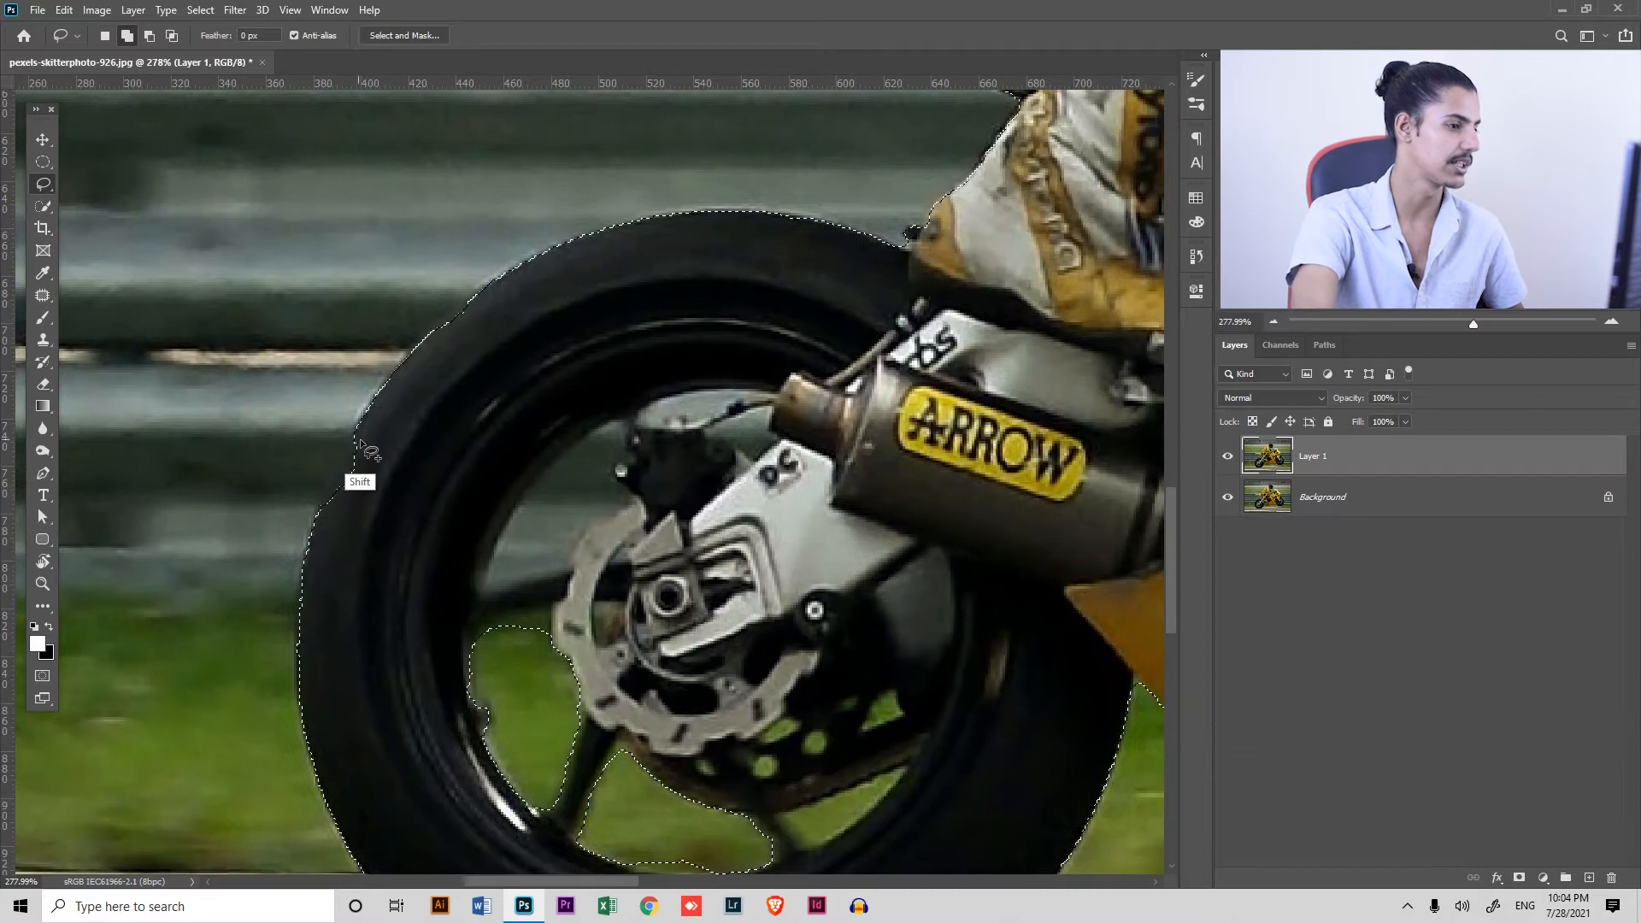
pyautogui.moveTo(356, 437); pyautogui.dragTo(336, 466)
pyautogui.moveTo(387, 416); pyautogui.dragTo(381, 414)
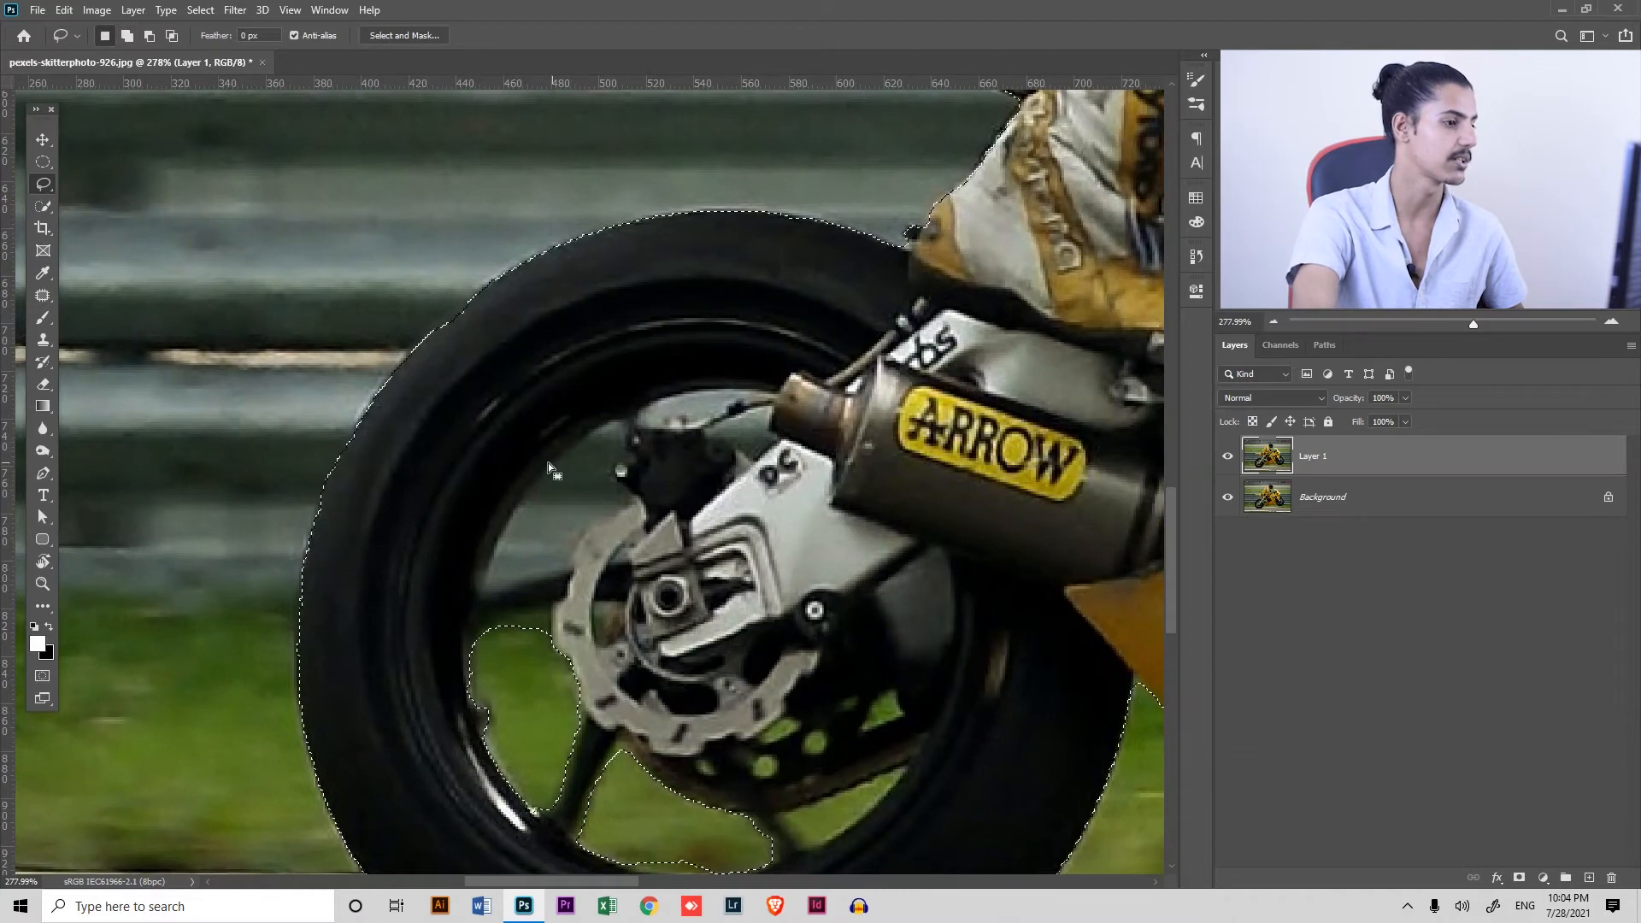
pyautogui.moveTo(573, 521)
pyautogui.mouseDown()
pyautogui.moveTo(461, 275)
pyautogui.moveTo(491, 273)
pyautogui.mouseUp()
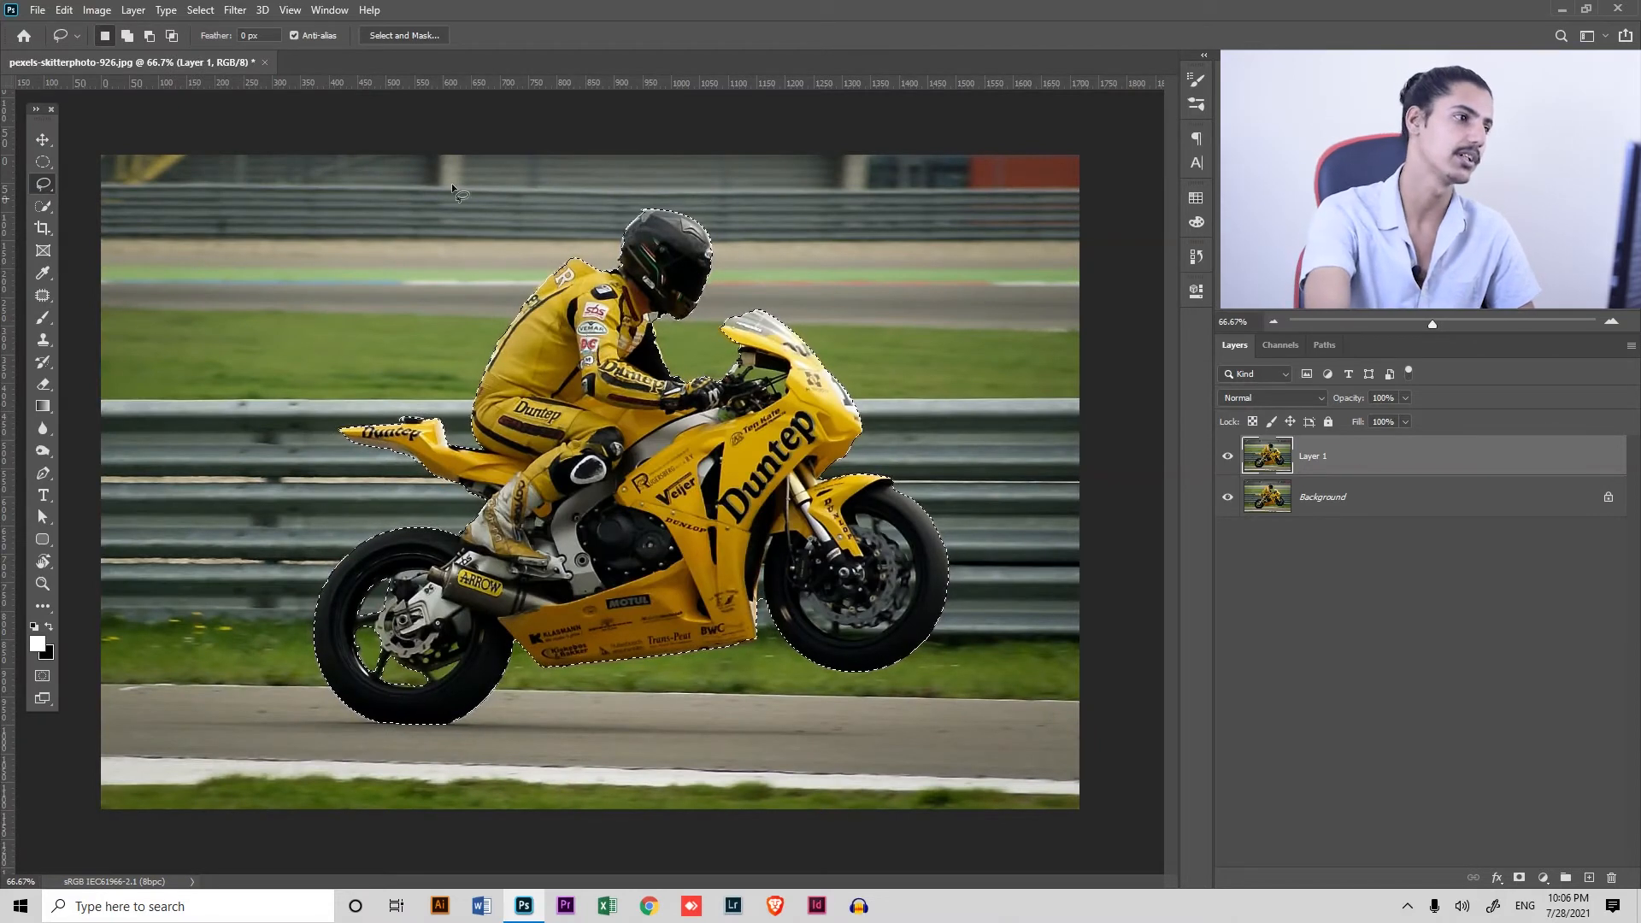
# Mask Layer 1 to the selected rider and motorcycle, and load that mask as a selection
pyautogui.click(1521, 878)
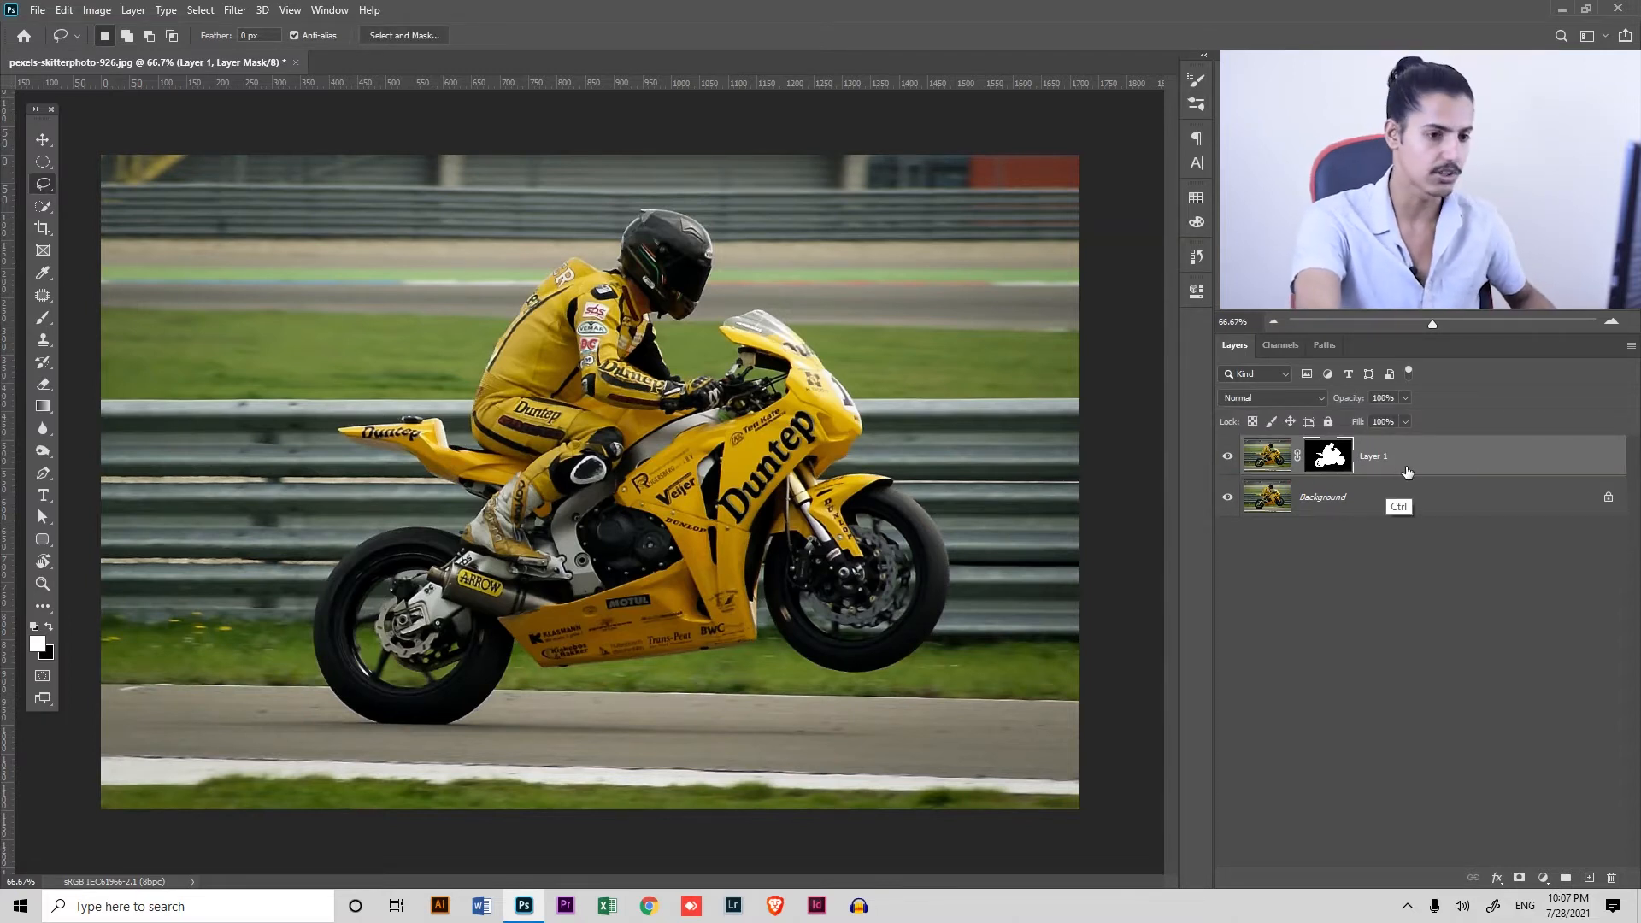
pyautogui.keyDown('ctrl'); pyautogui.click(1348, 465); pyautogui.keyUp('ctrl')
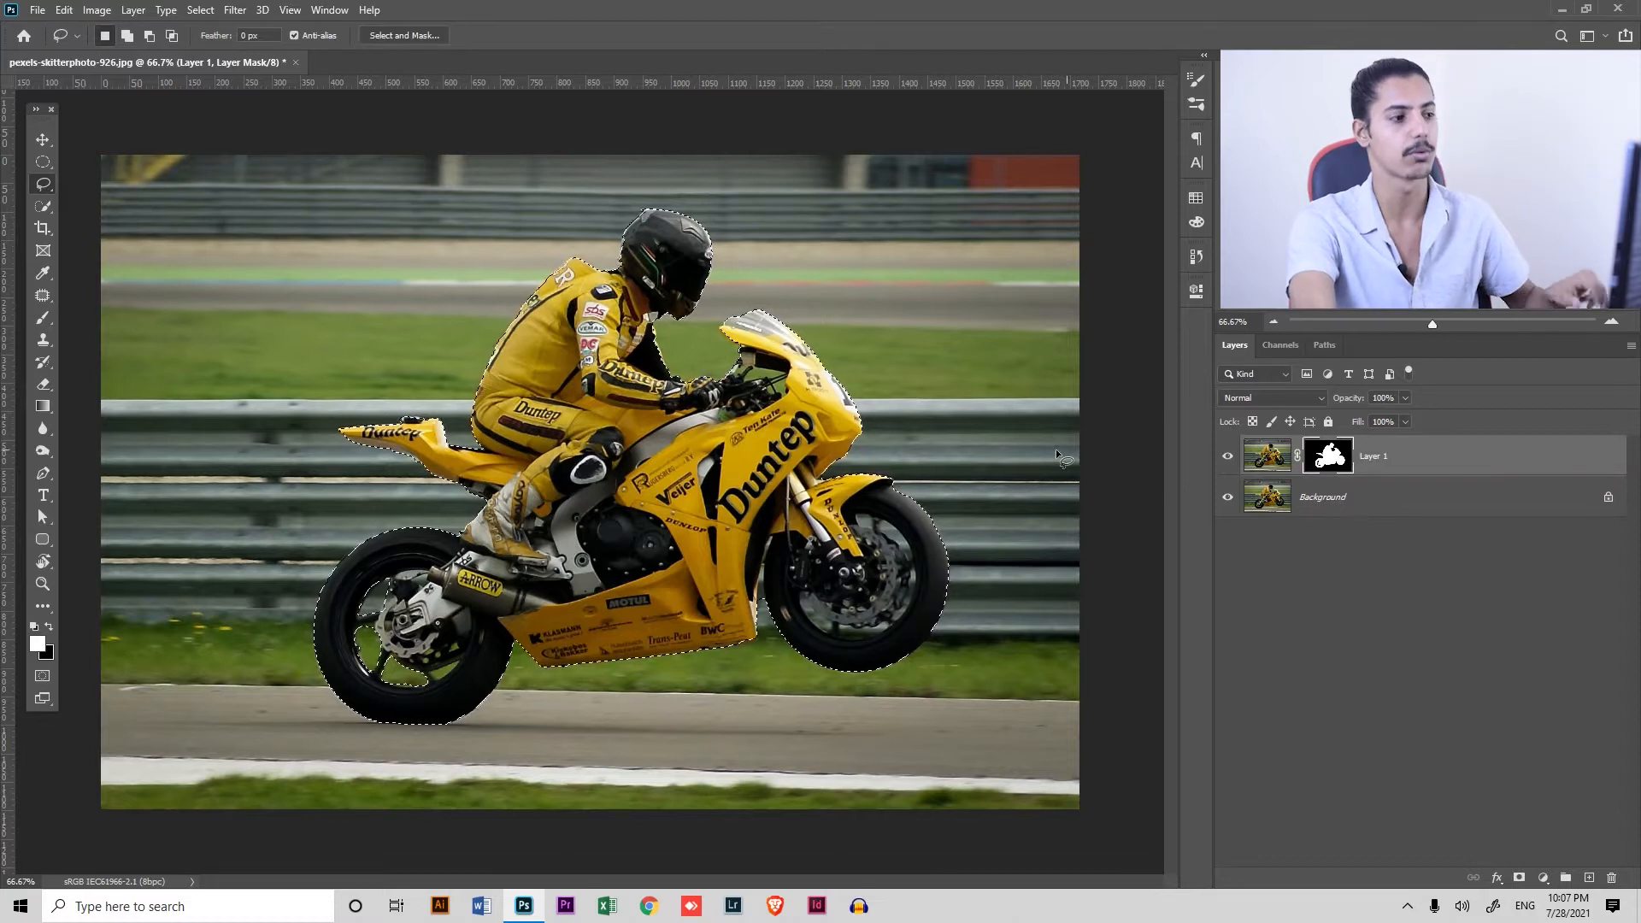
# Hide Layer 1, make the Background layer active and expand the selection slightly beyond the rider and motorcycle
pyautogui.click(1228, 456)
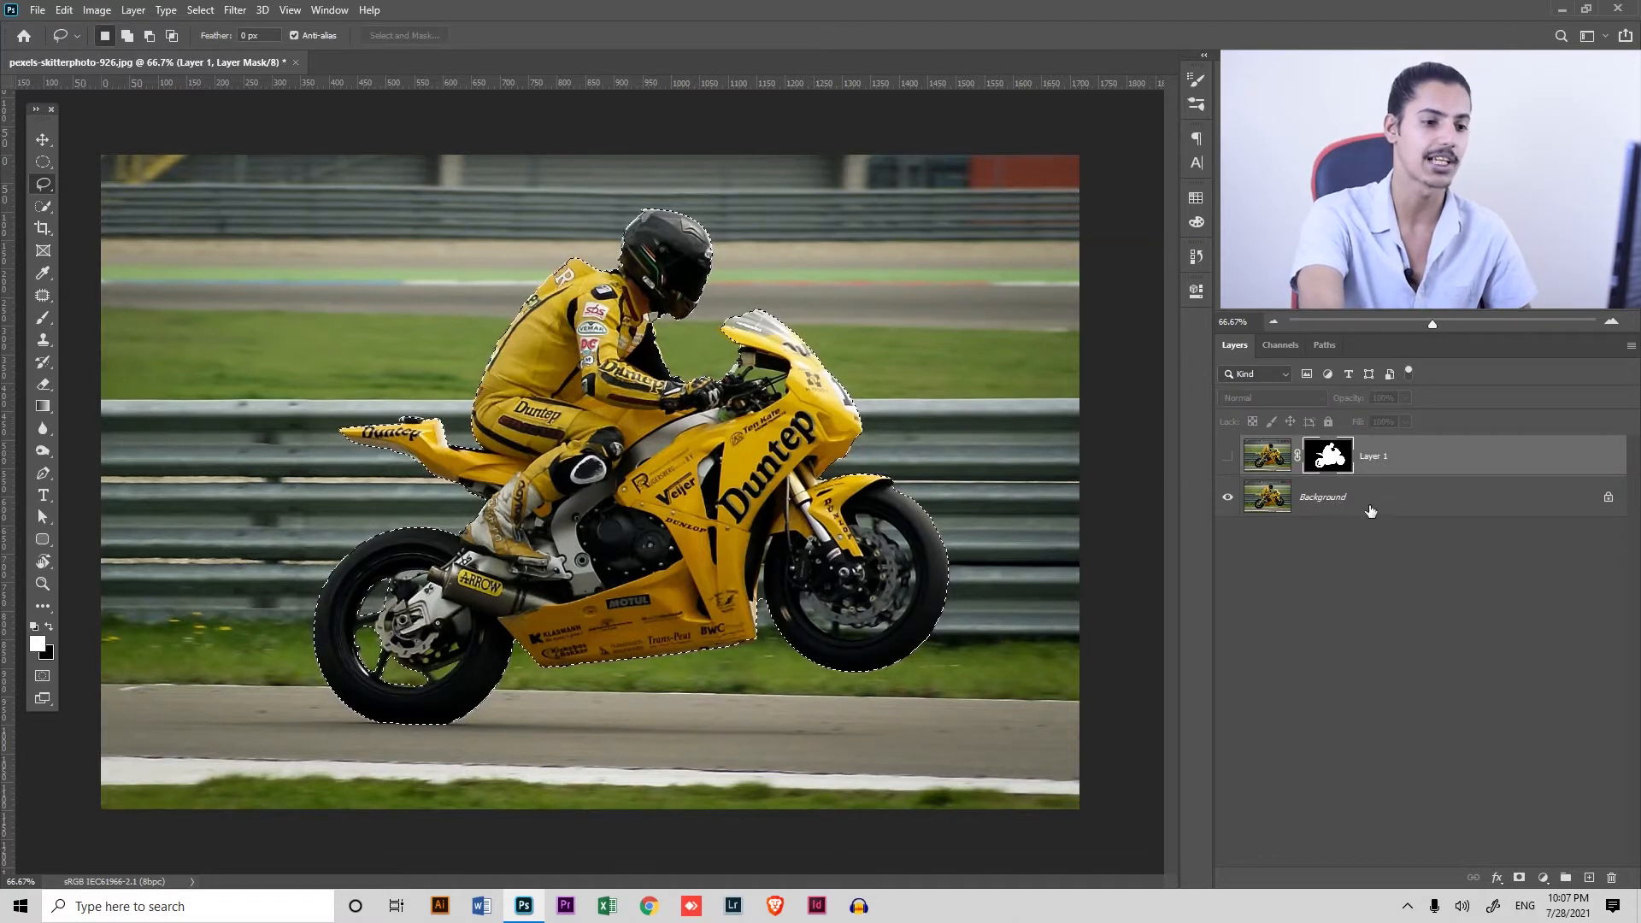
pyautogui.click(1372, 504)
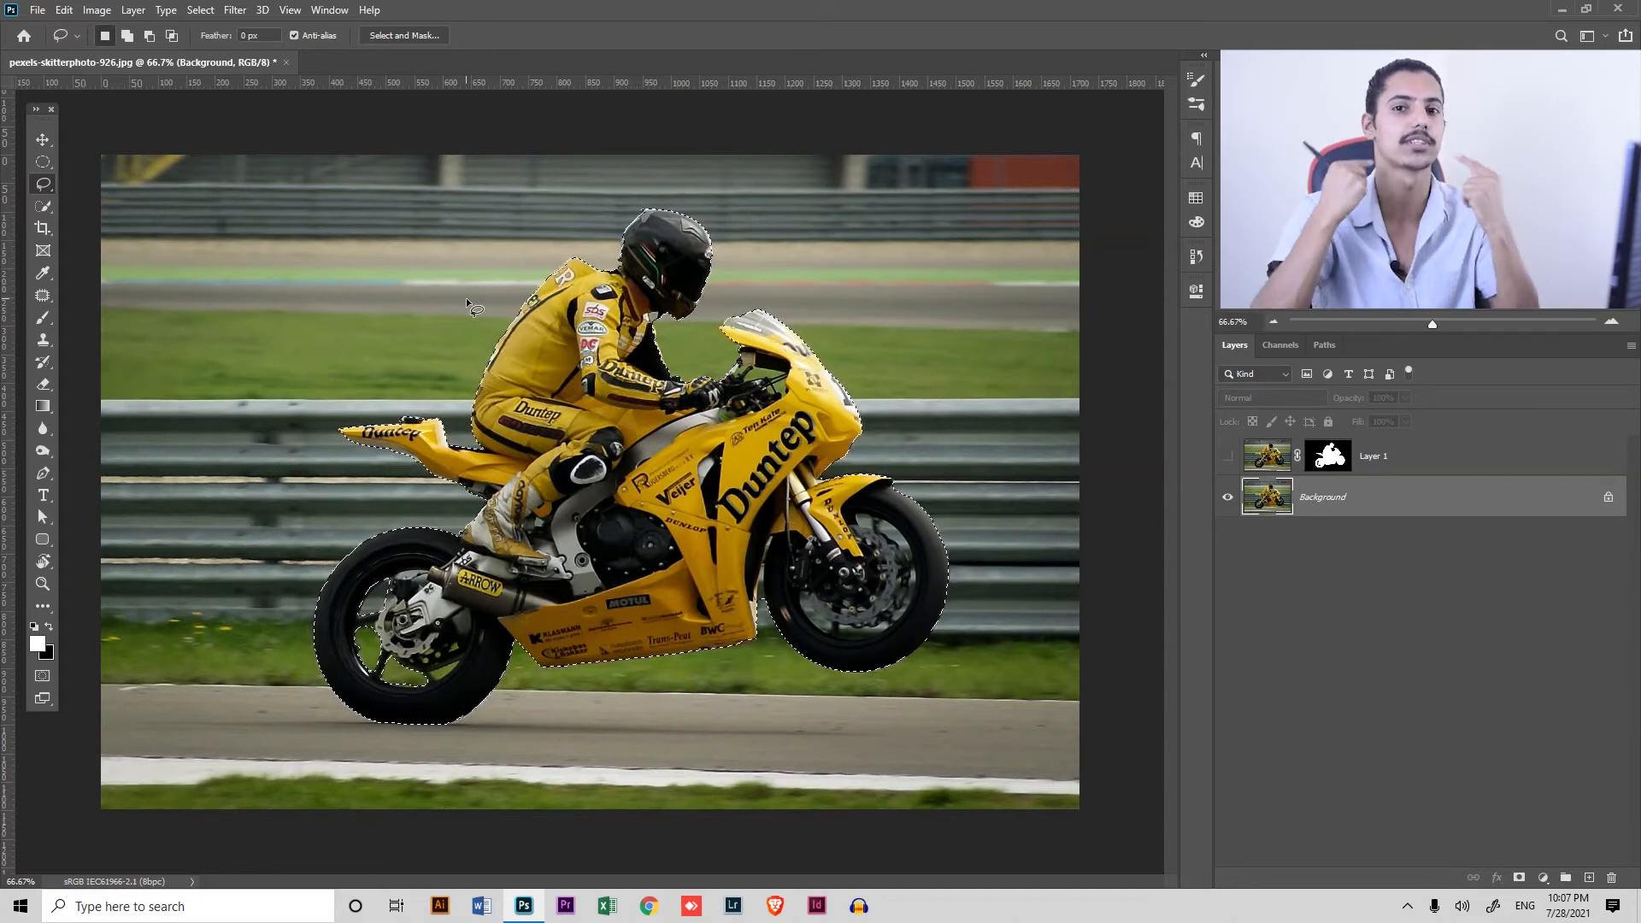
pyautogui.click(200, 10)
pyautogui.moveTo(338, 255)
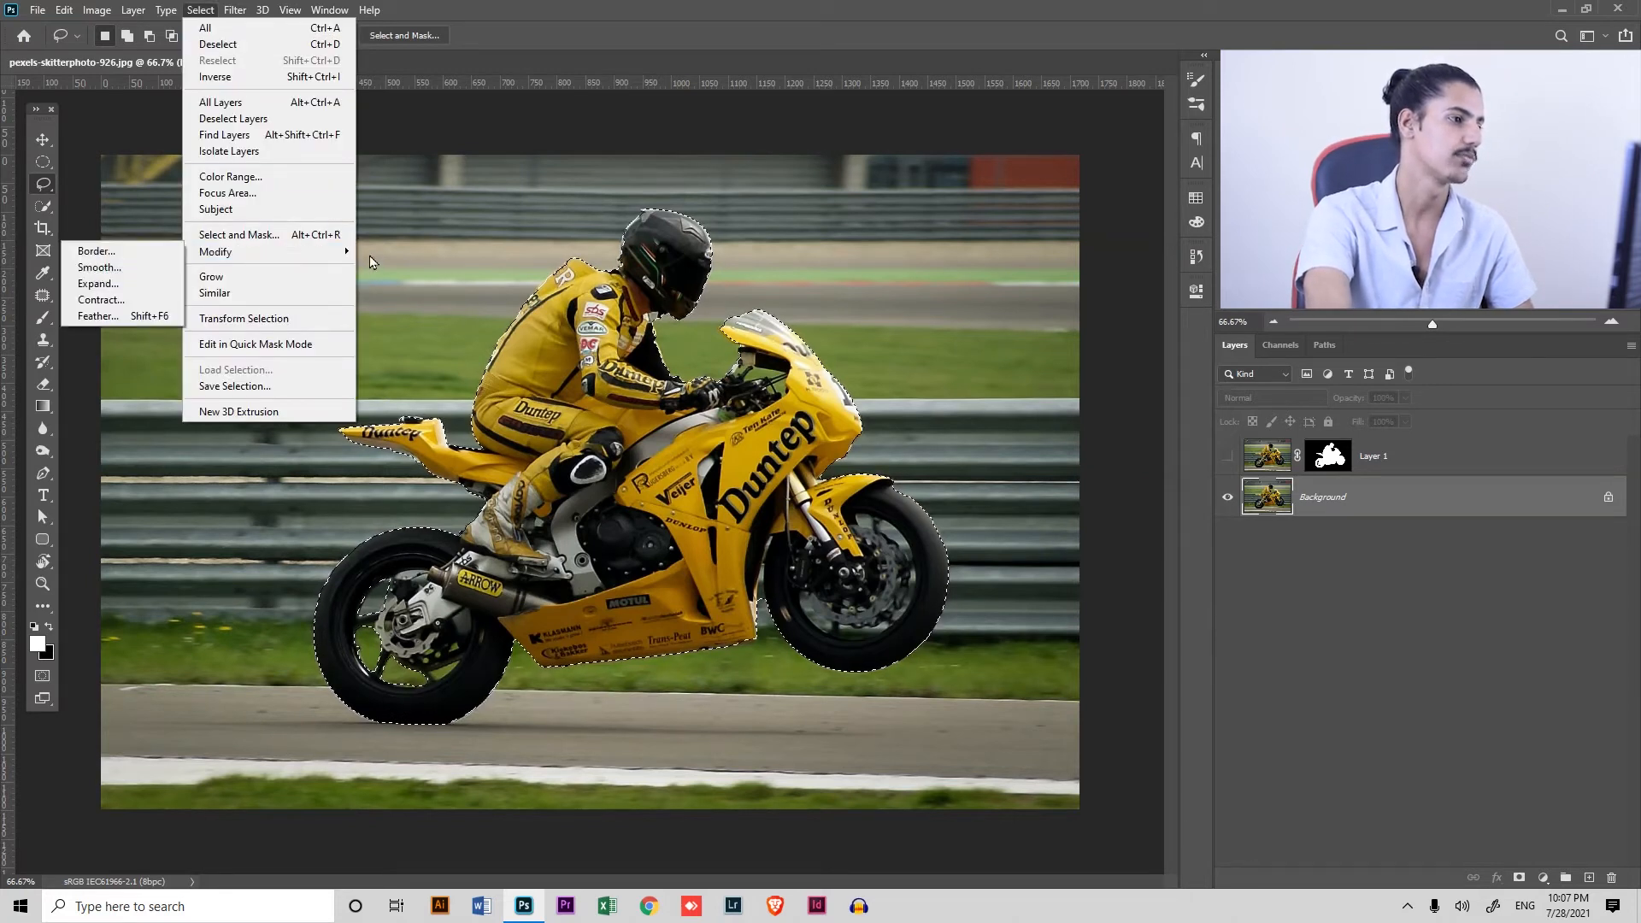
pyautogui.click(111, 283)
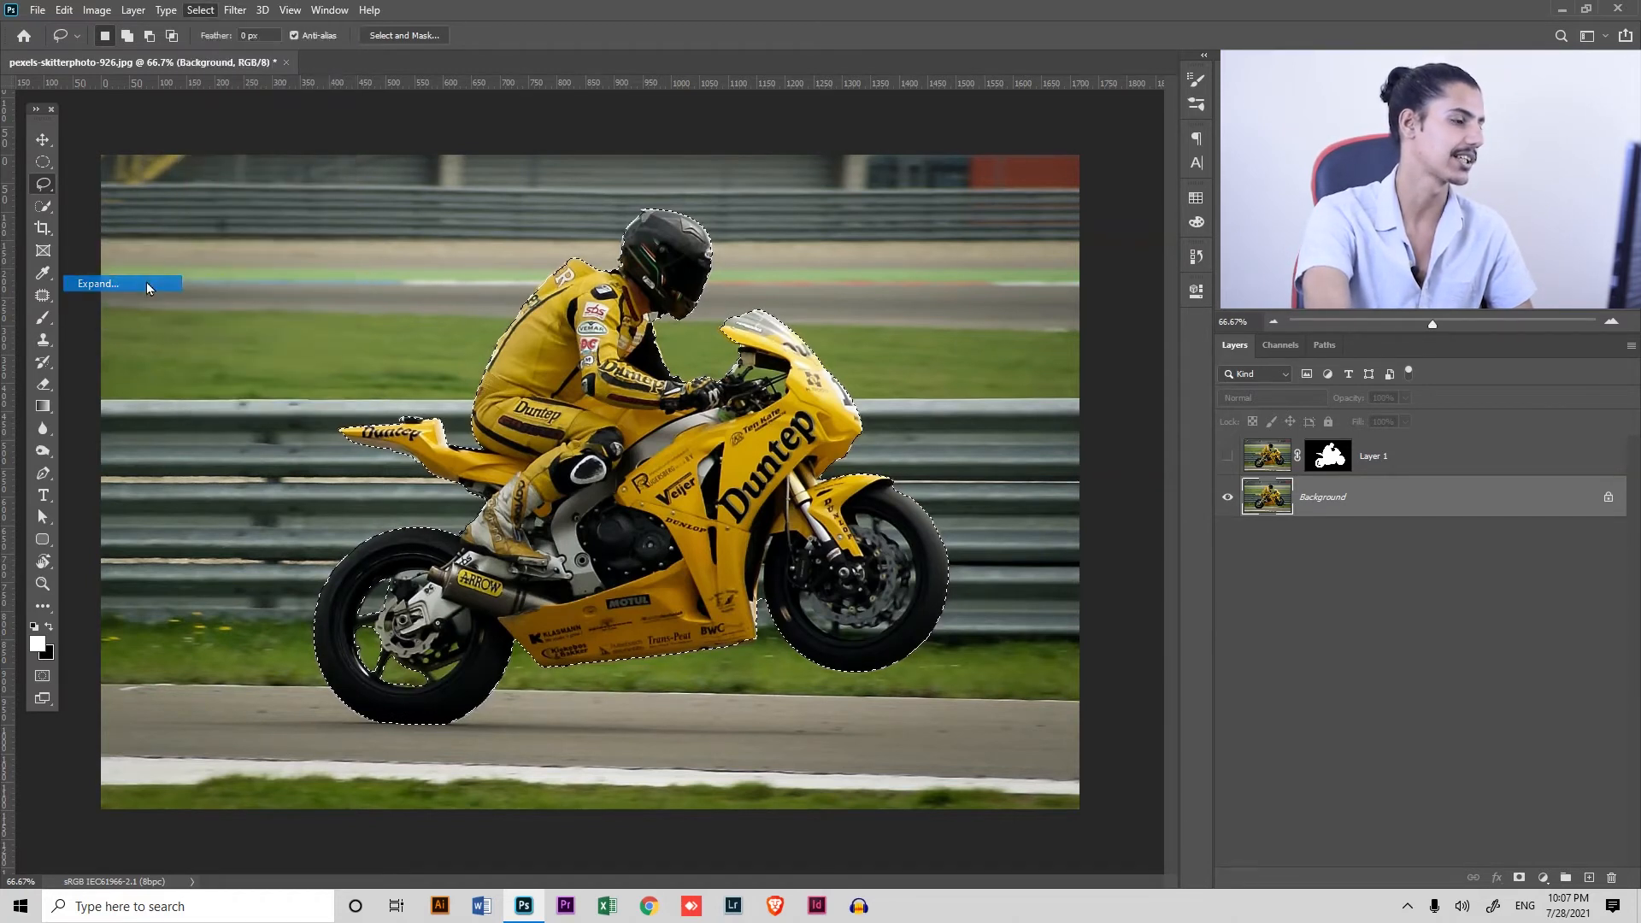
pyautogui.click(918, 285)
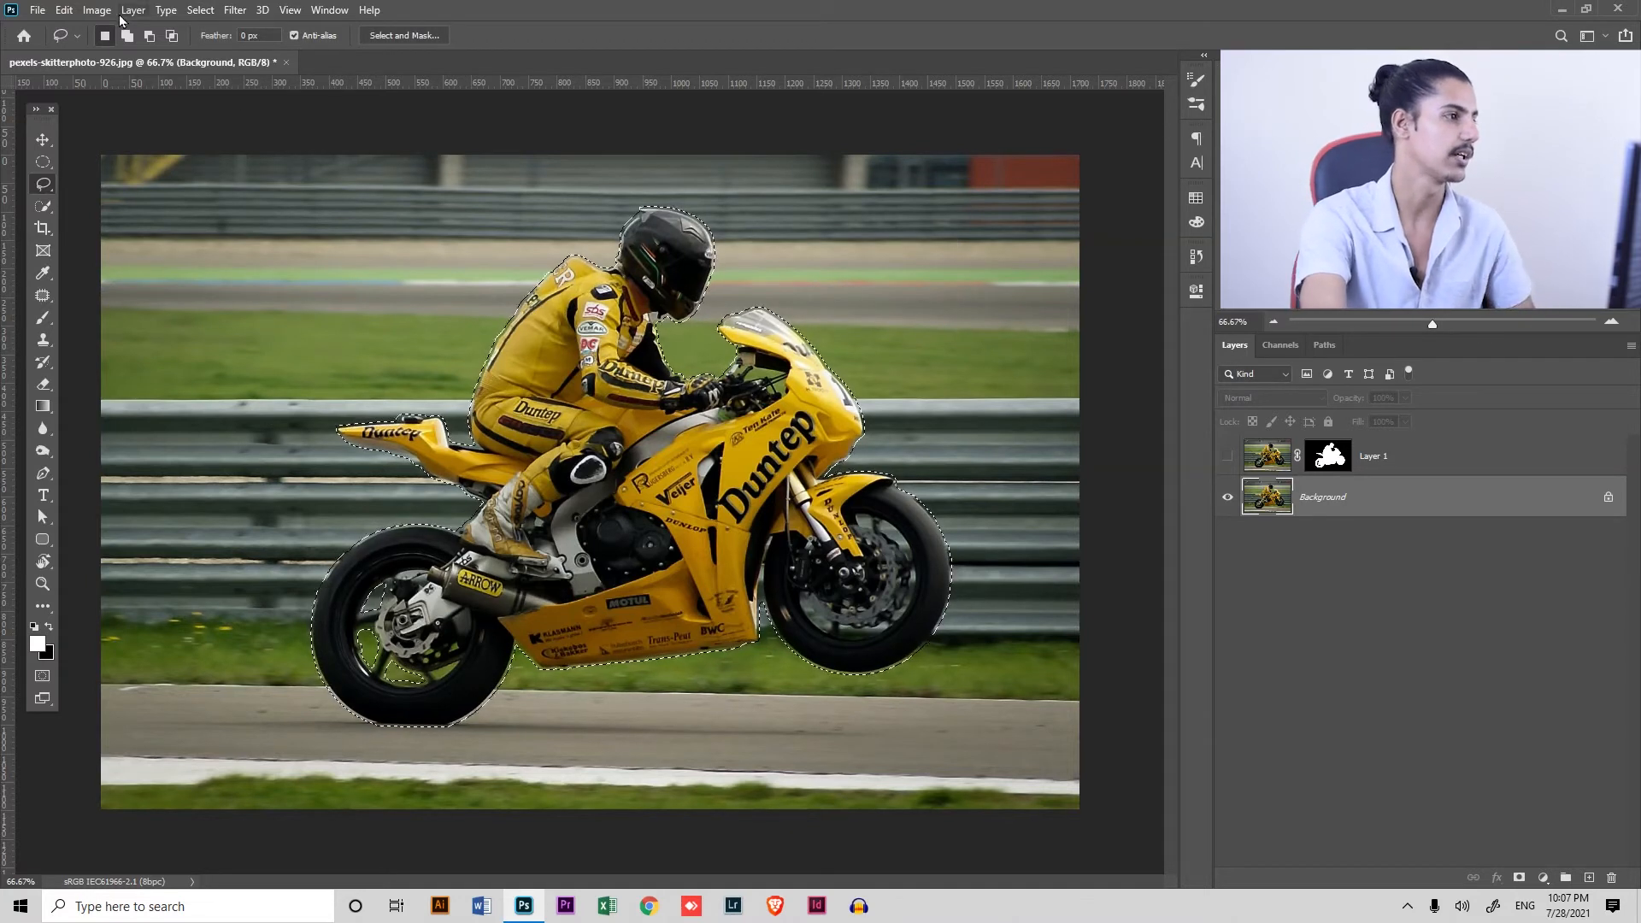
pyautogui.click(64, 10)
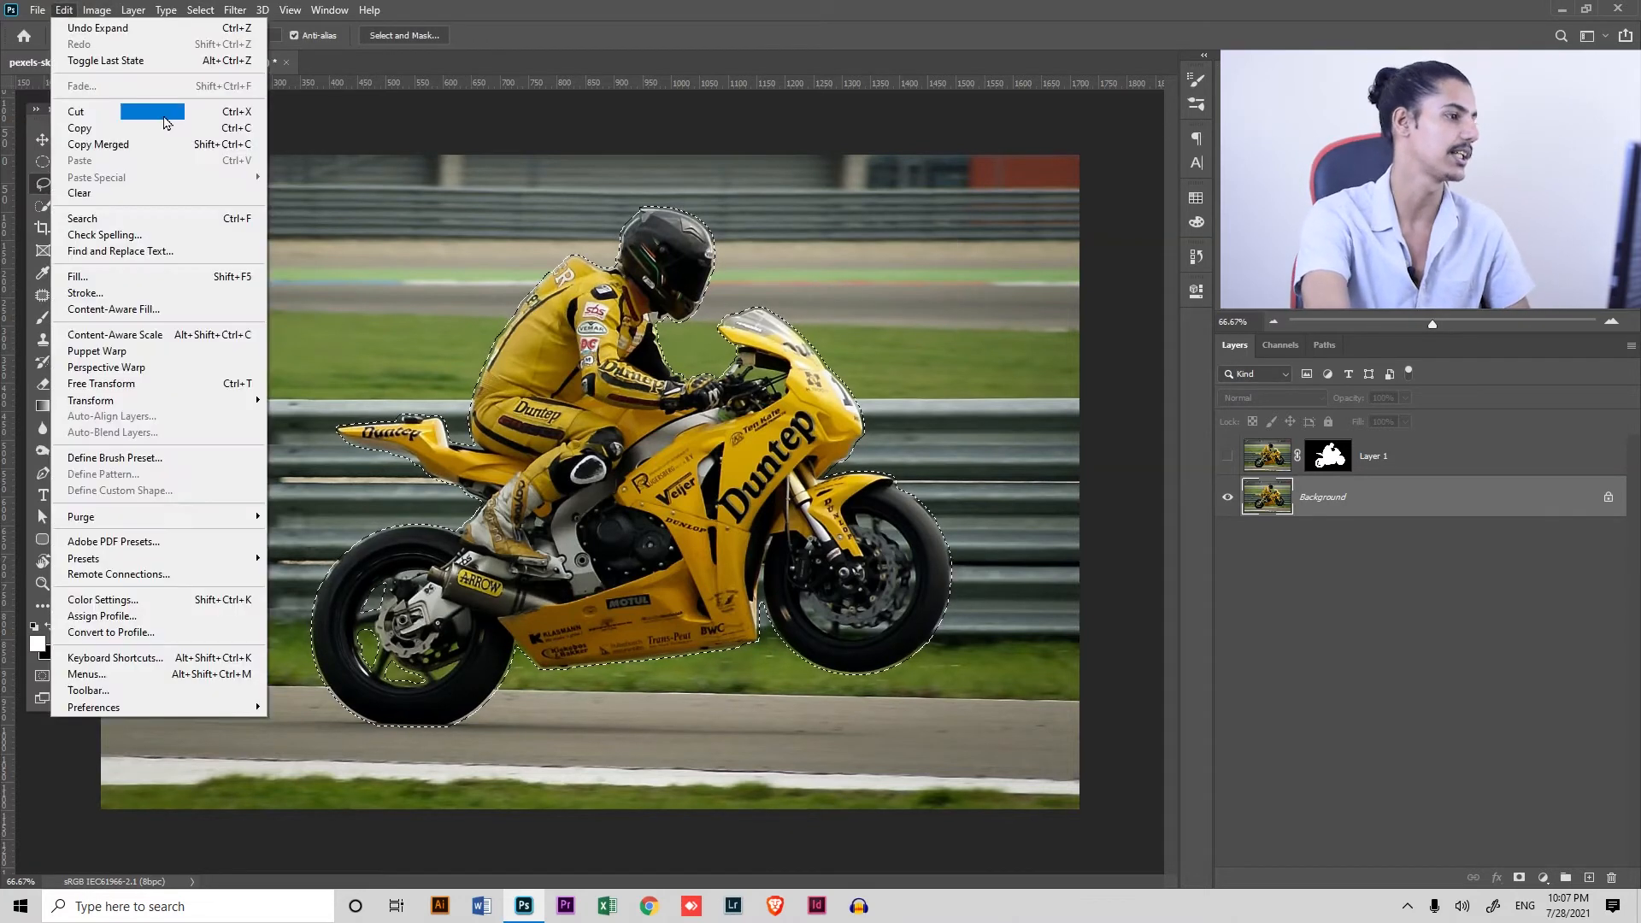
pyautogui.click(162, 276)
pyautogui.click(928, 236)
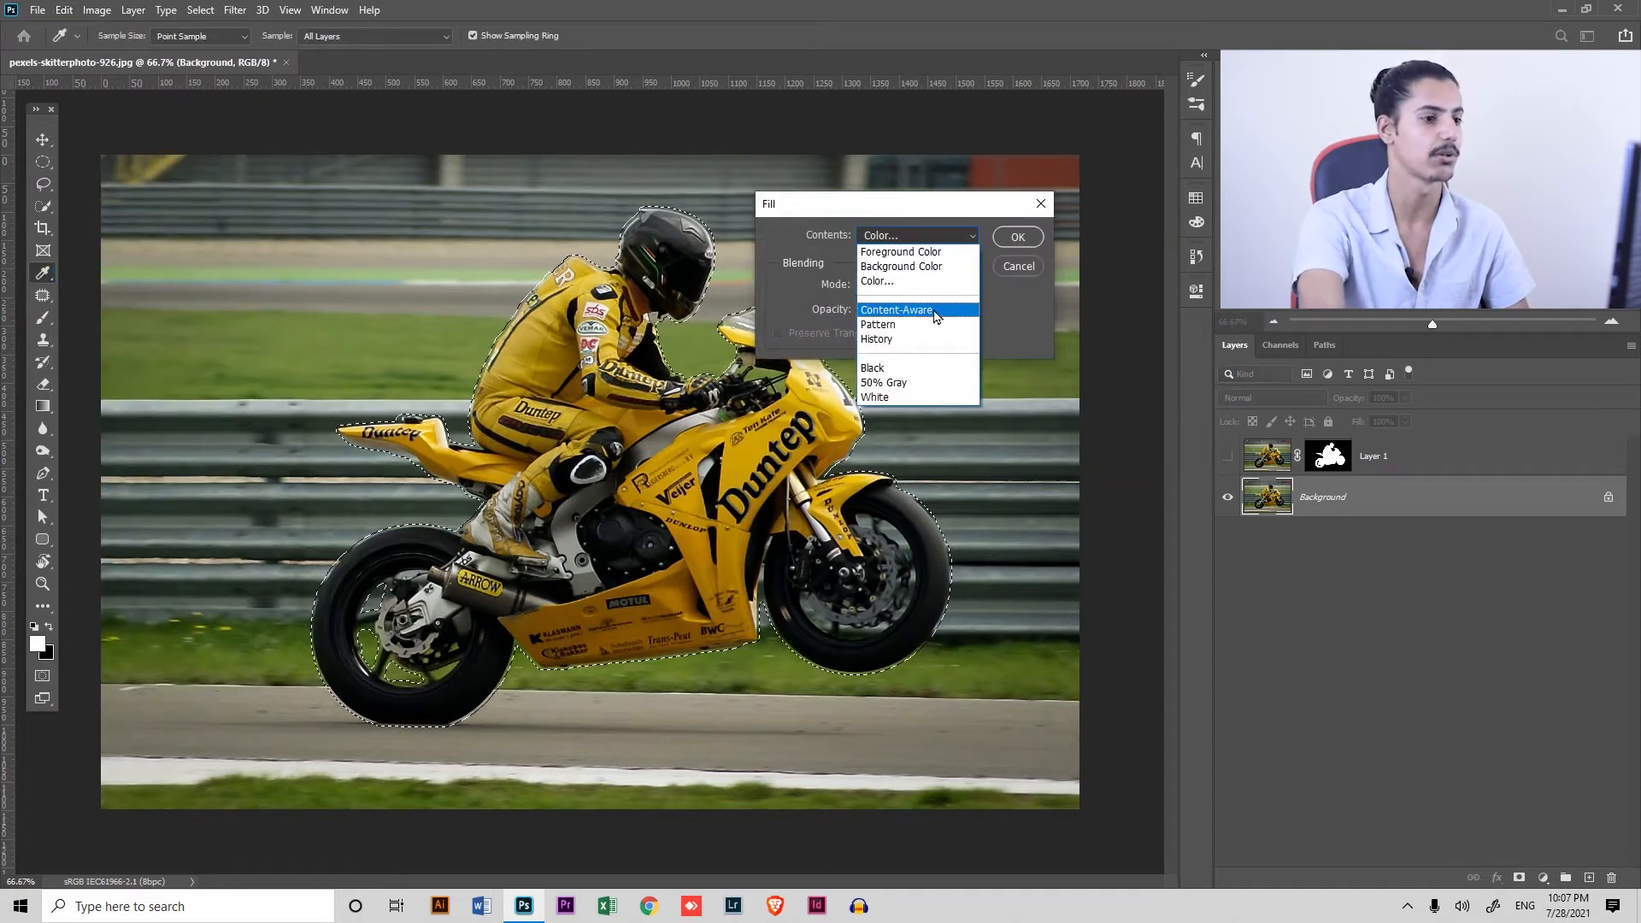
pyautogui.click(881, 280)
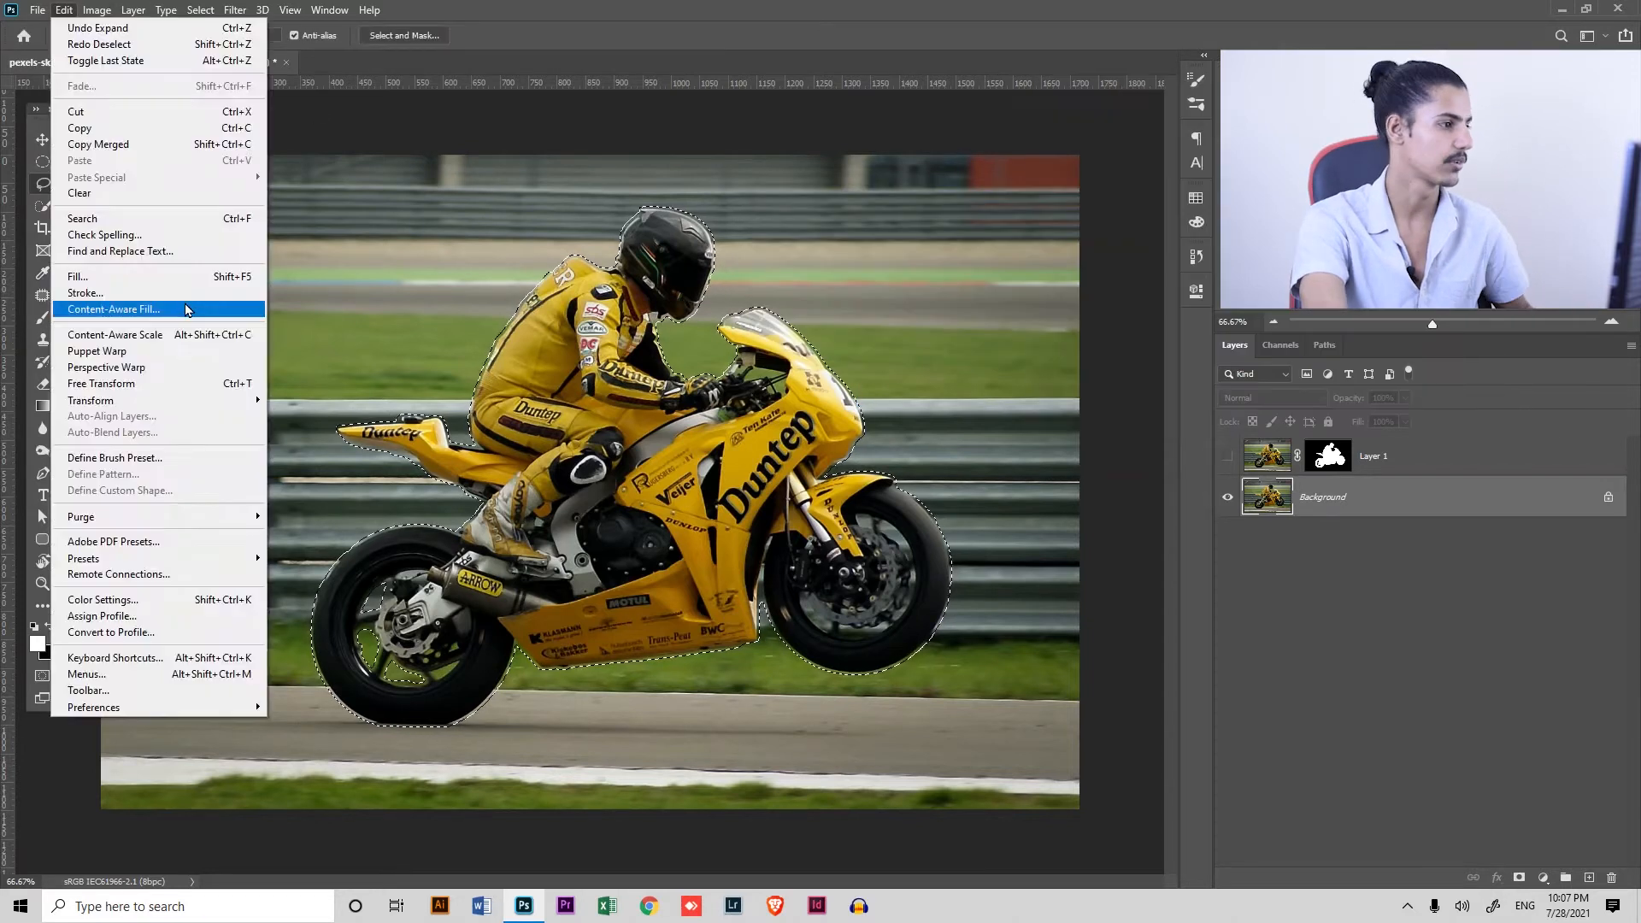
# Remove the rider and motorcycle from the Background with Content-Aware Fill output to the current layer, and deselect
pyautogui.click(182, 307)
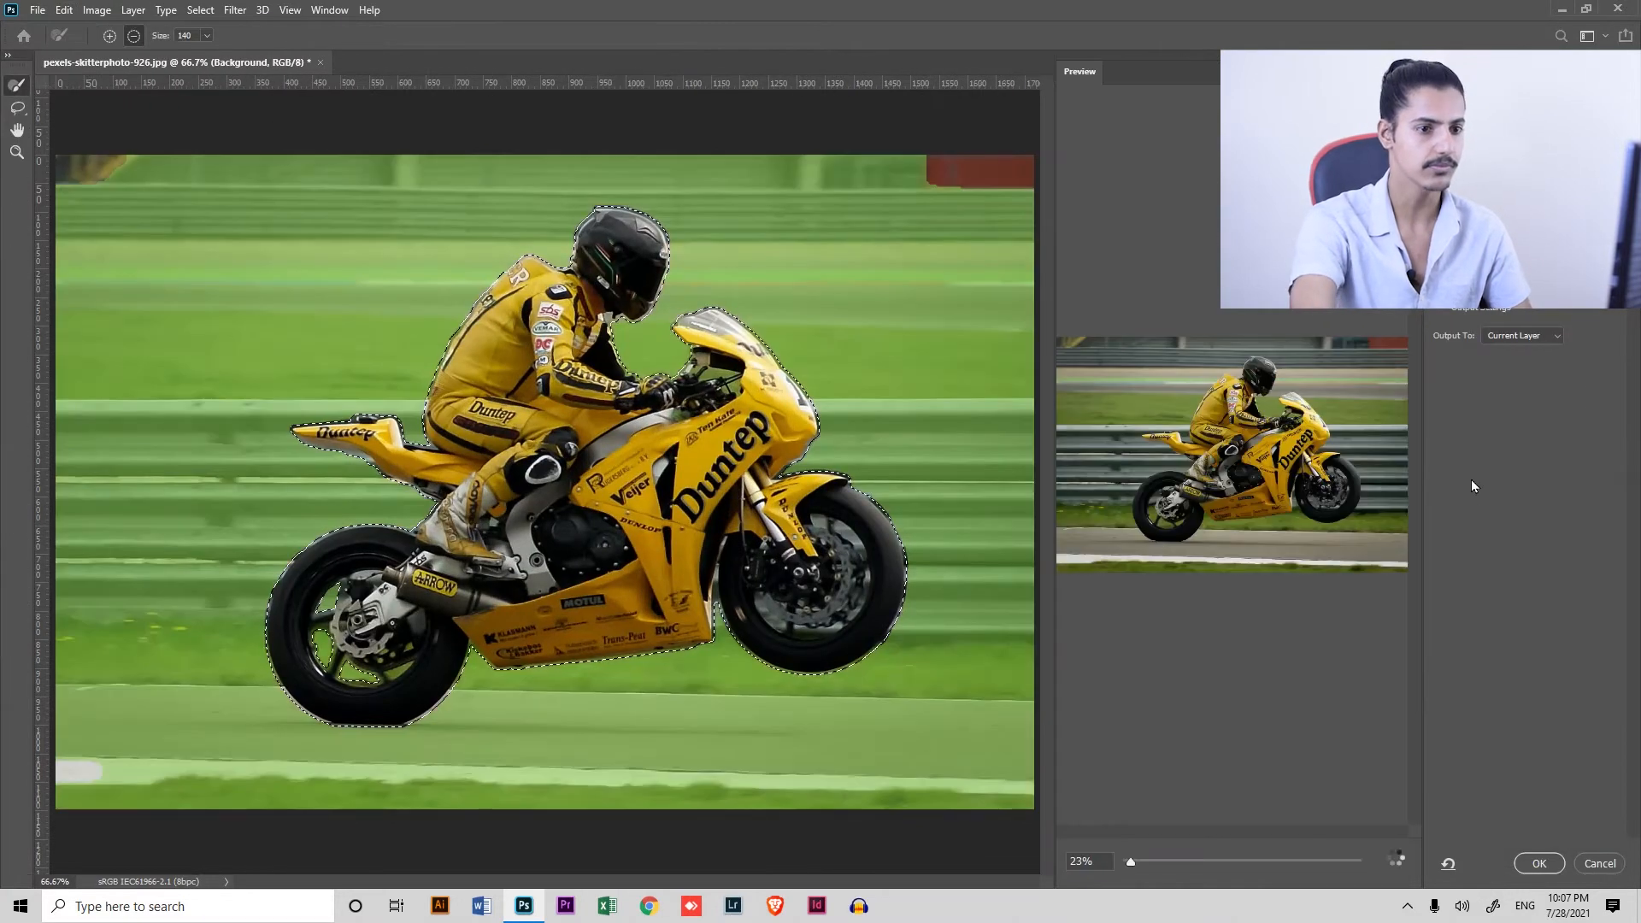
pyautogui.click(1540, 859)
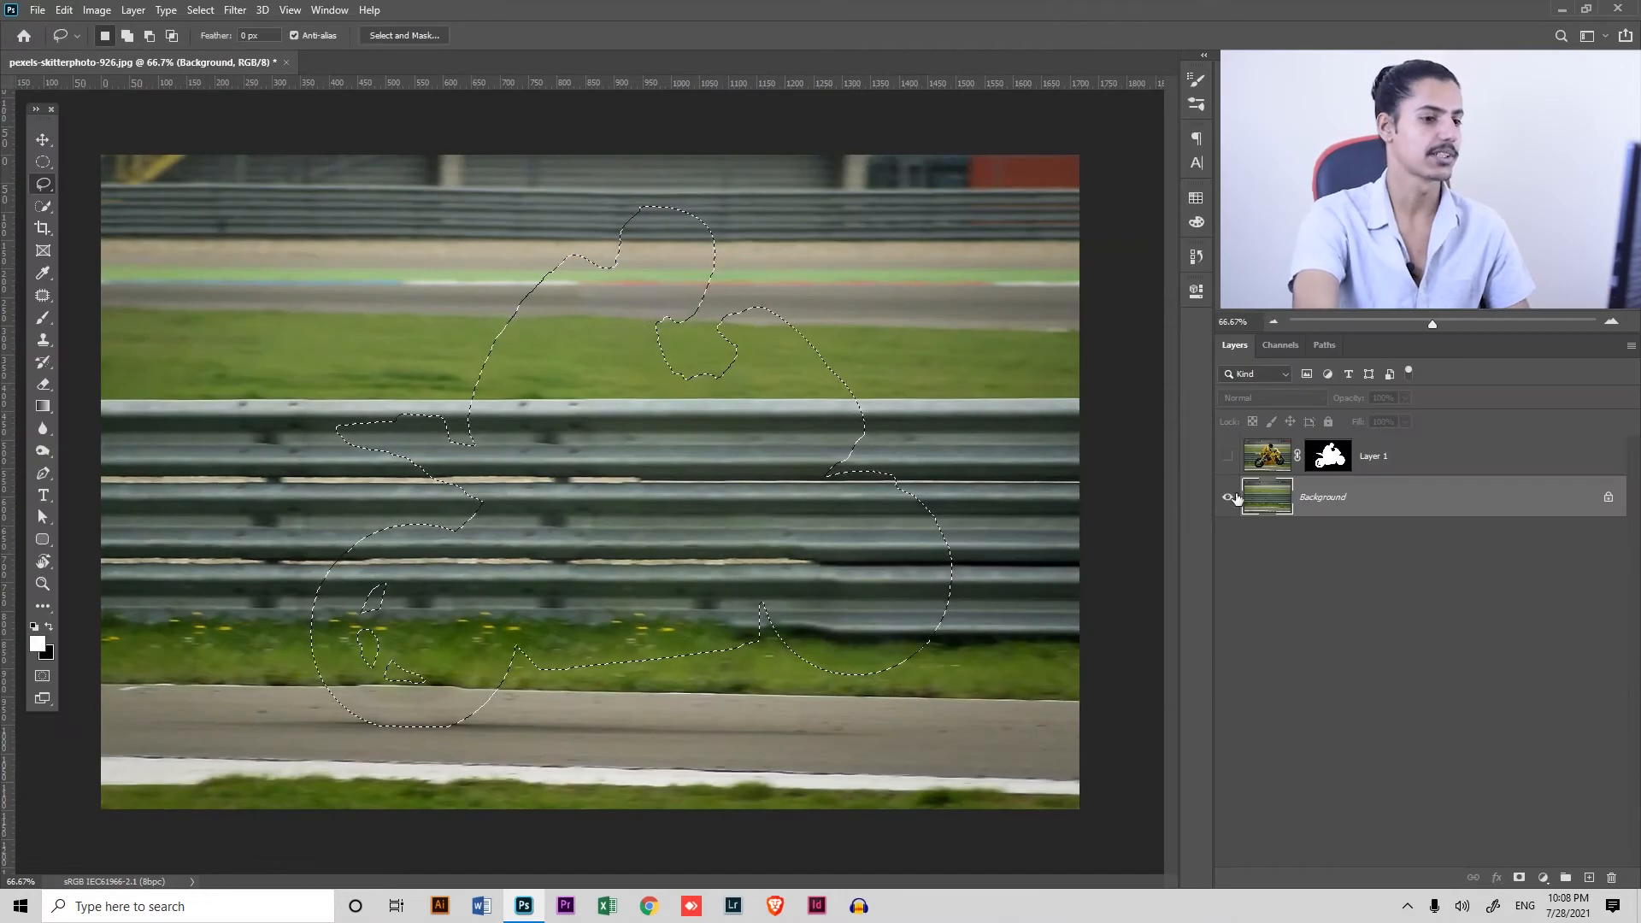
pyautogui.hotkey('ctrl', 'd')
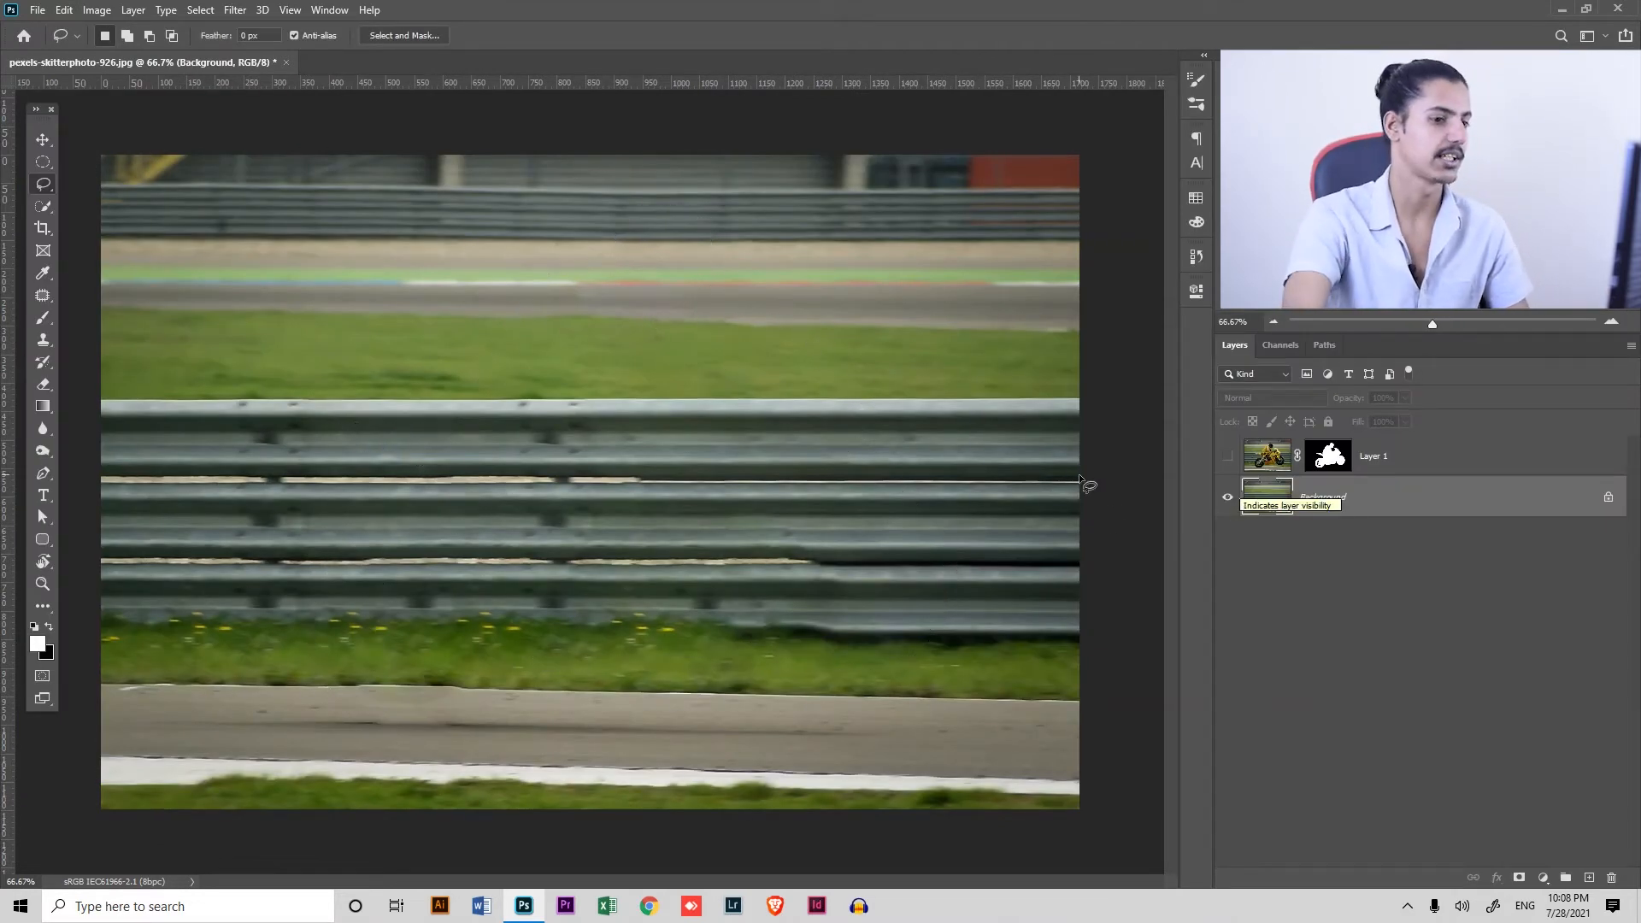
# Toggle the two layers' visibility to check the cutout and the filled background, leaving both layers shown
pyautogui.click(1229, 458)
pyautogui.click(1229, 458)
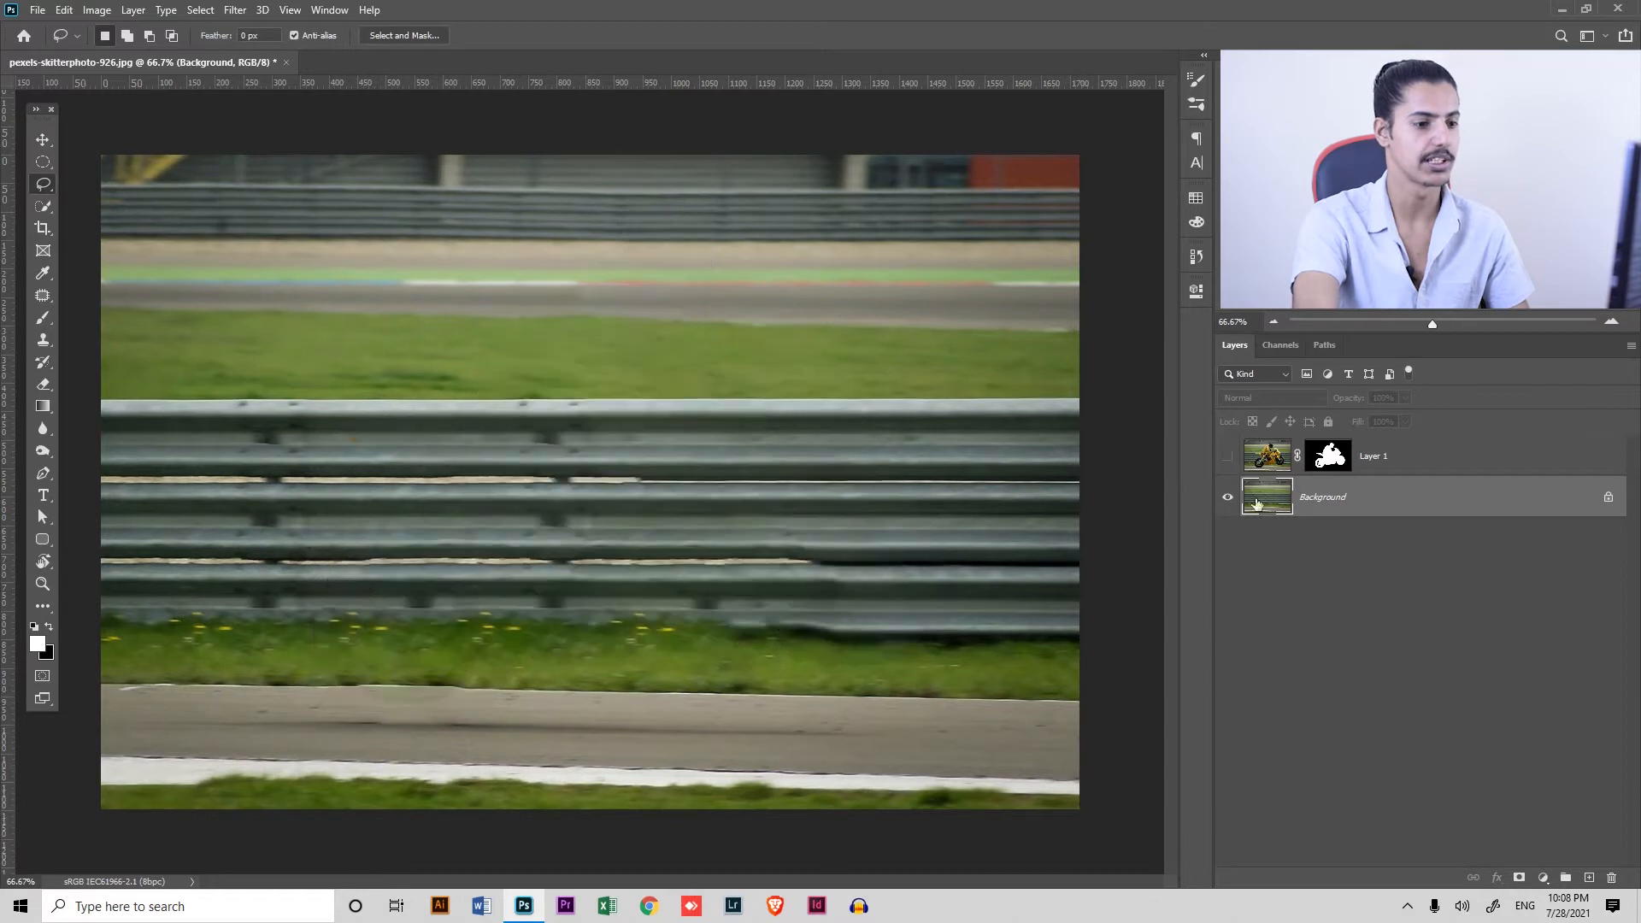
pyautogui.click(1231, 500)
pyautogui.click(1230, 499)
pyautogui.click(1228, 457)
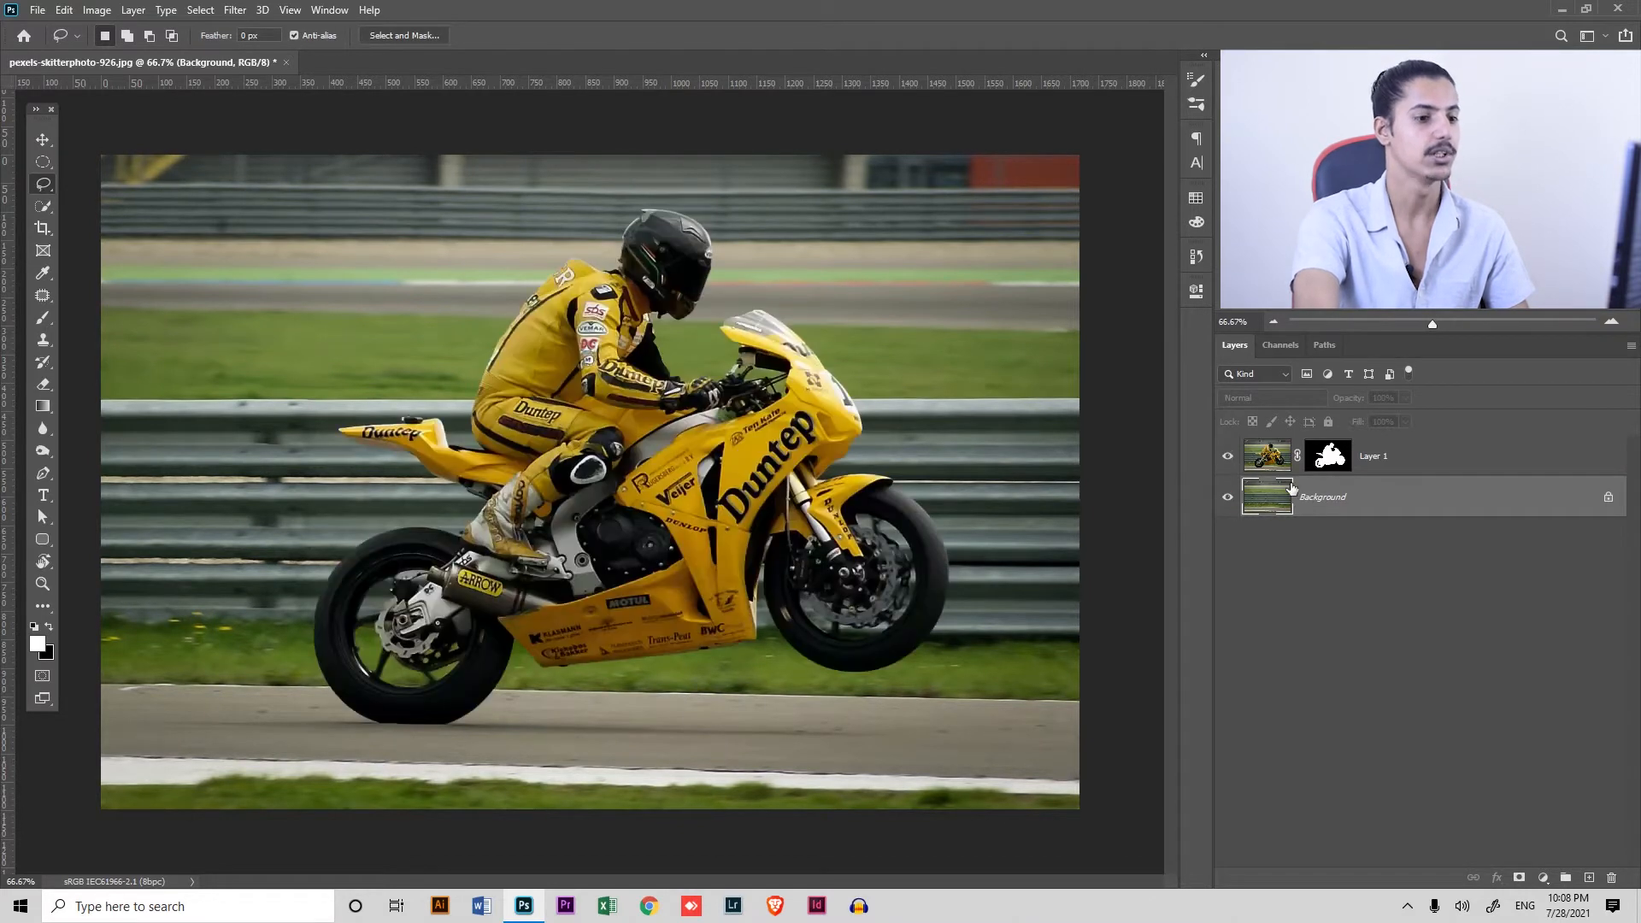
pyautogui.click(1230, 499)
pyautogui.click(1231, 500)
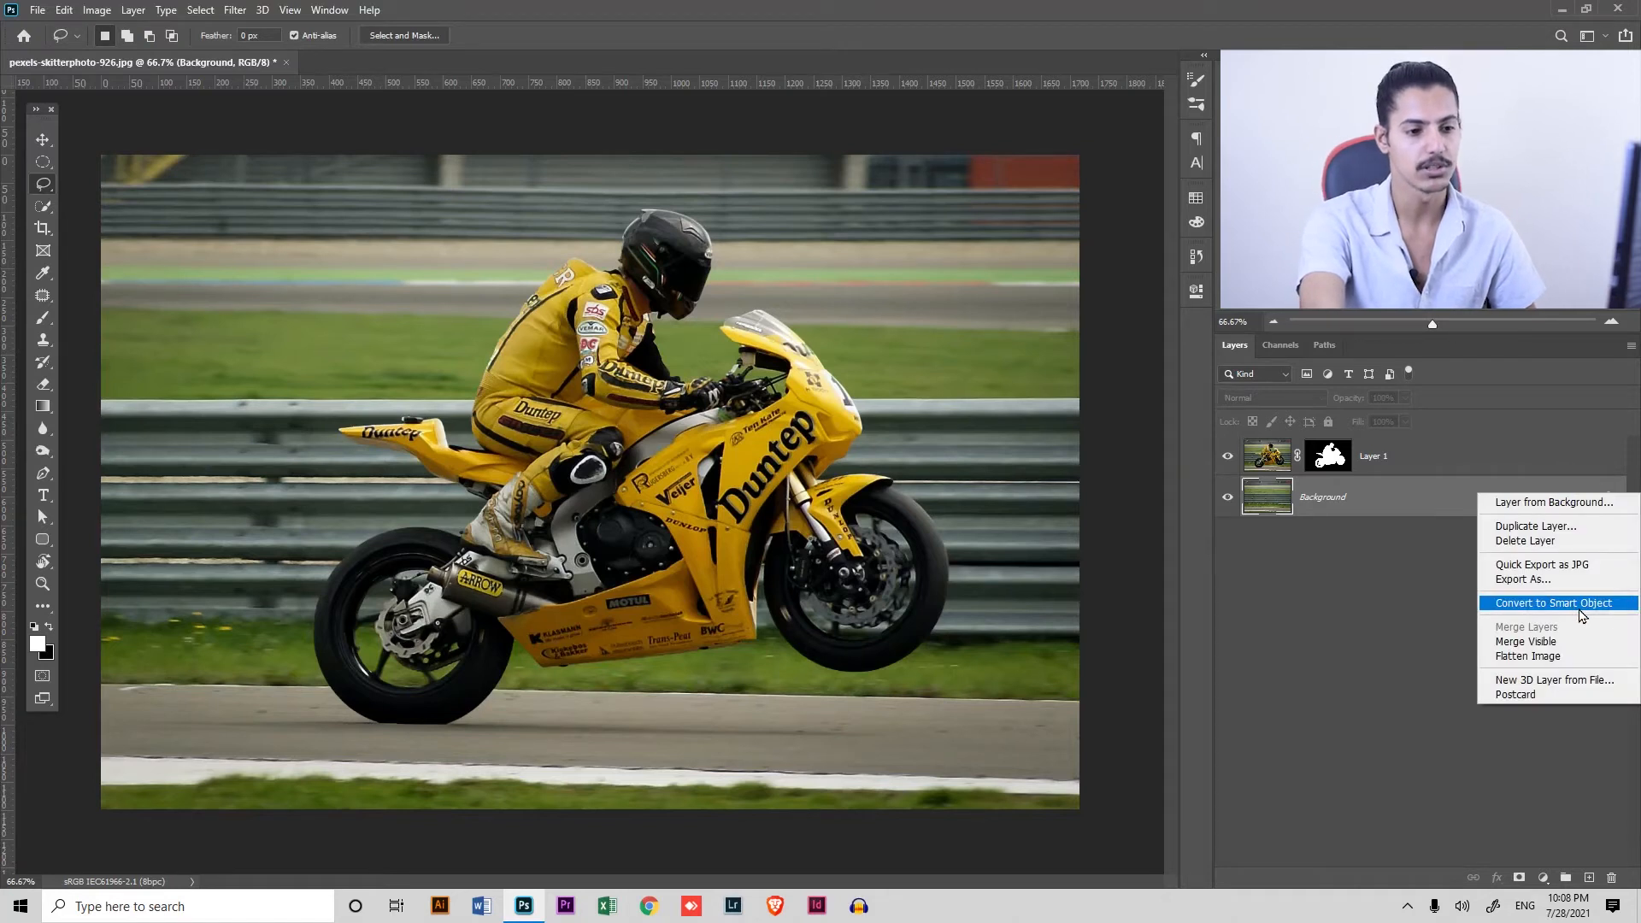
# Convert both the Background layer and the masked Layer 1 to smart objects
pyautogui.click(1586, 603)
pyautogui.rightClick(1573, 464)
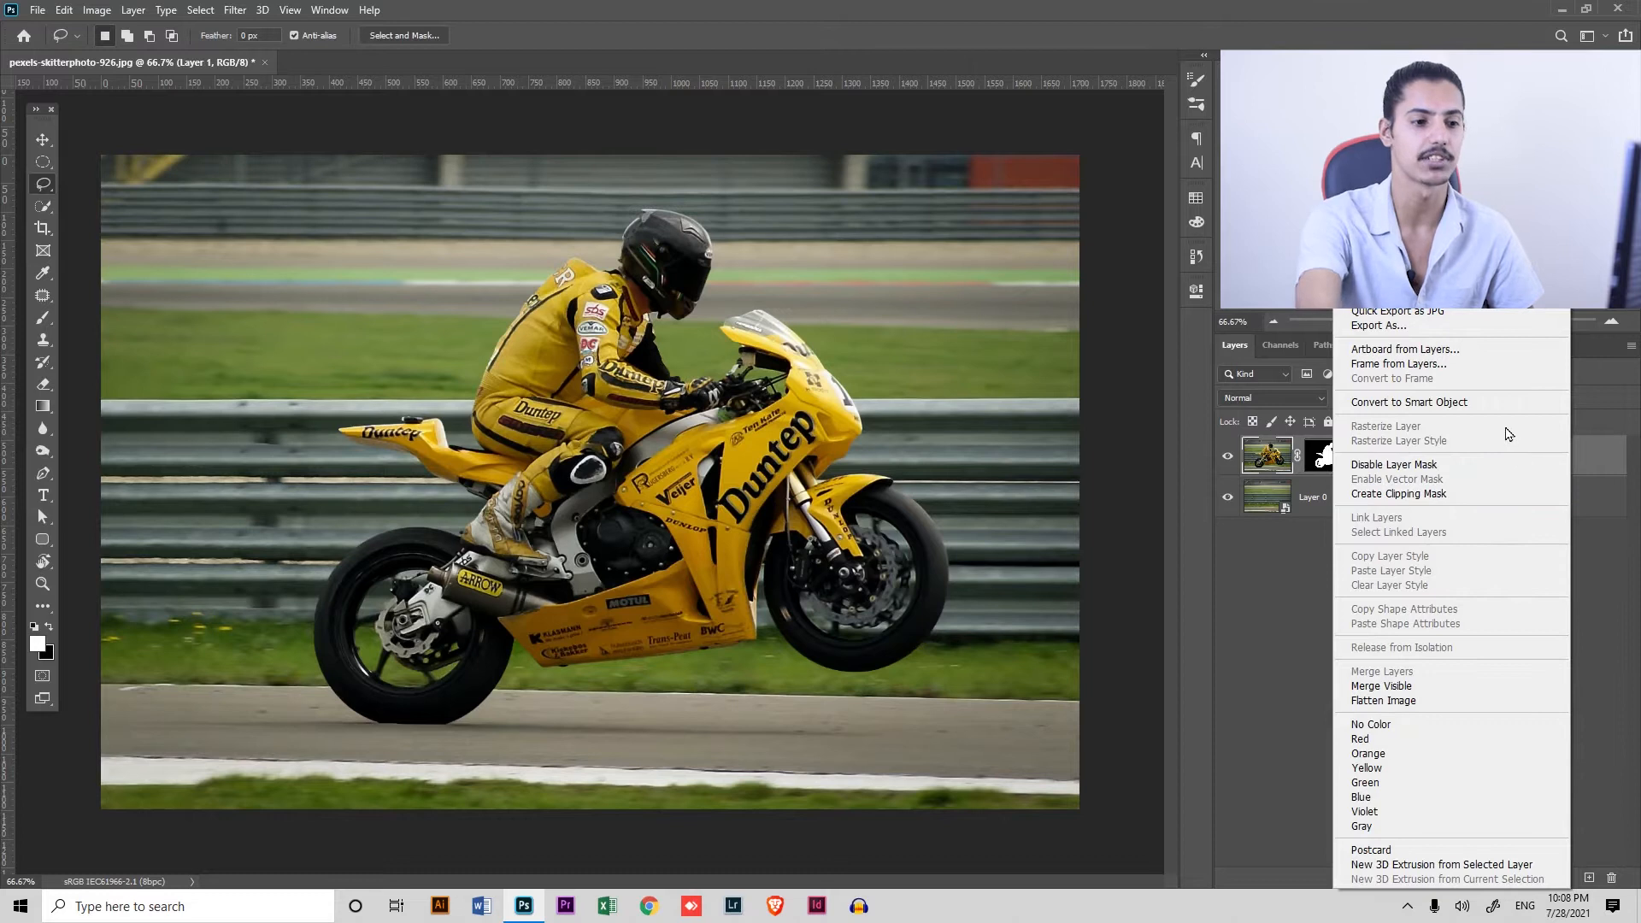
pyautogui.click(1523, 403)
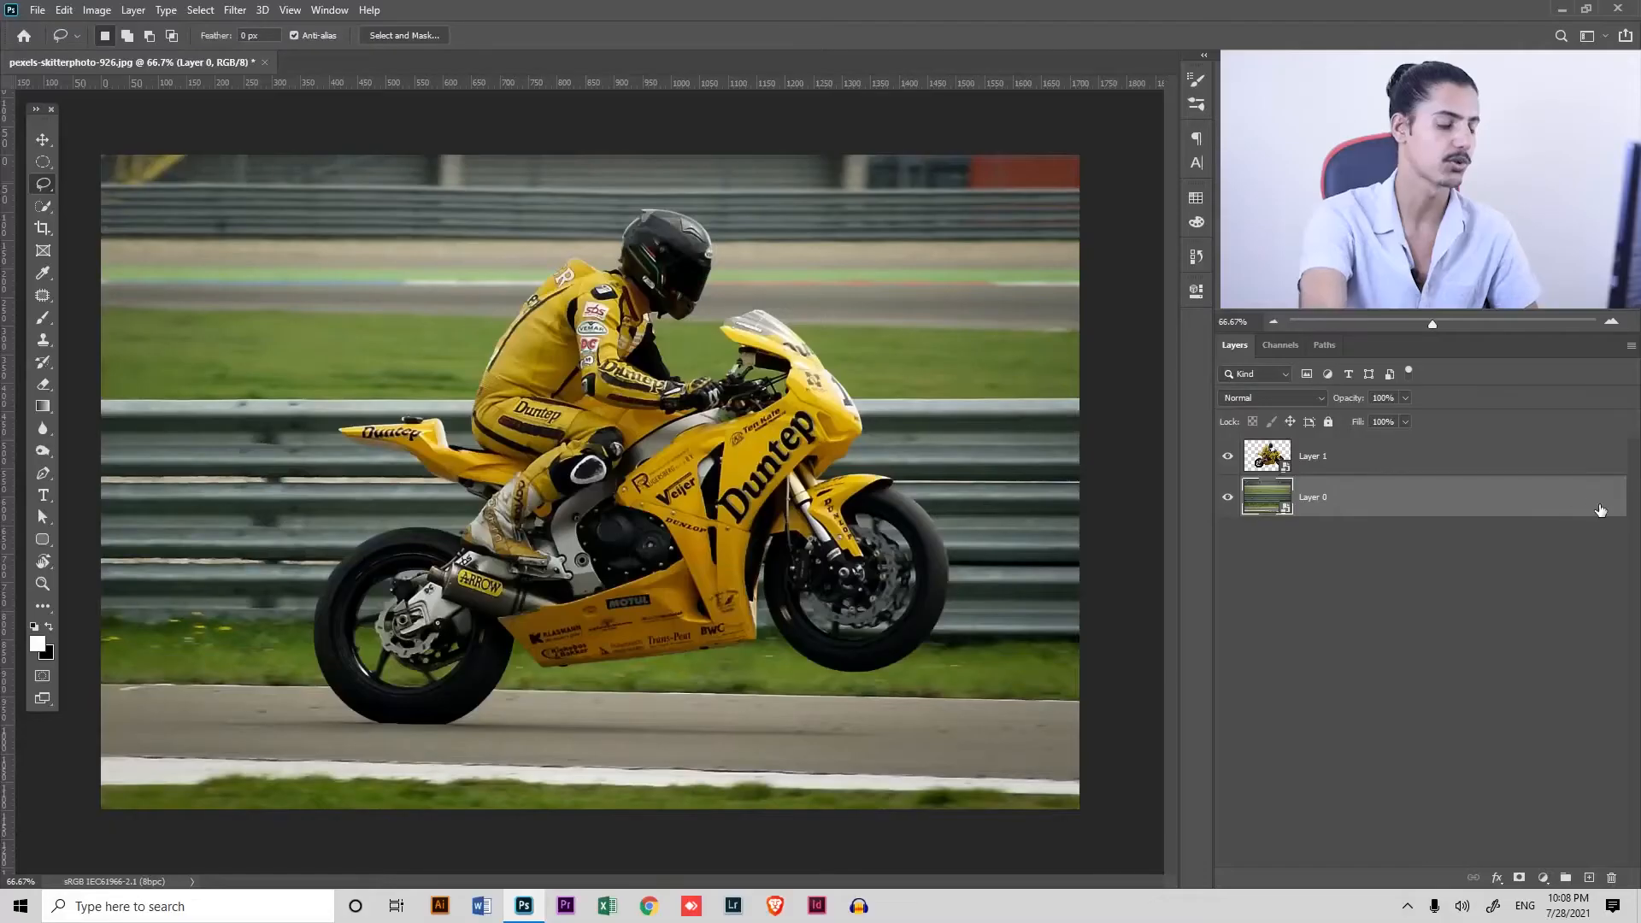
# Start a Path Blur on Layer 0 and stretch its path nearly horizontally across the motorcycle, with the arrow pointing toward the rear wheel
pyautogui.click(234, 10)
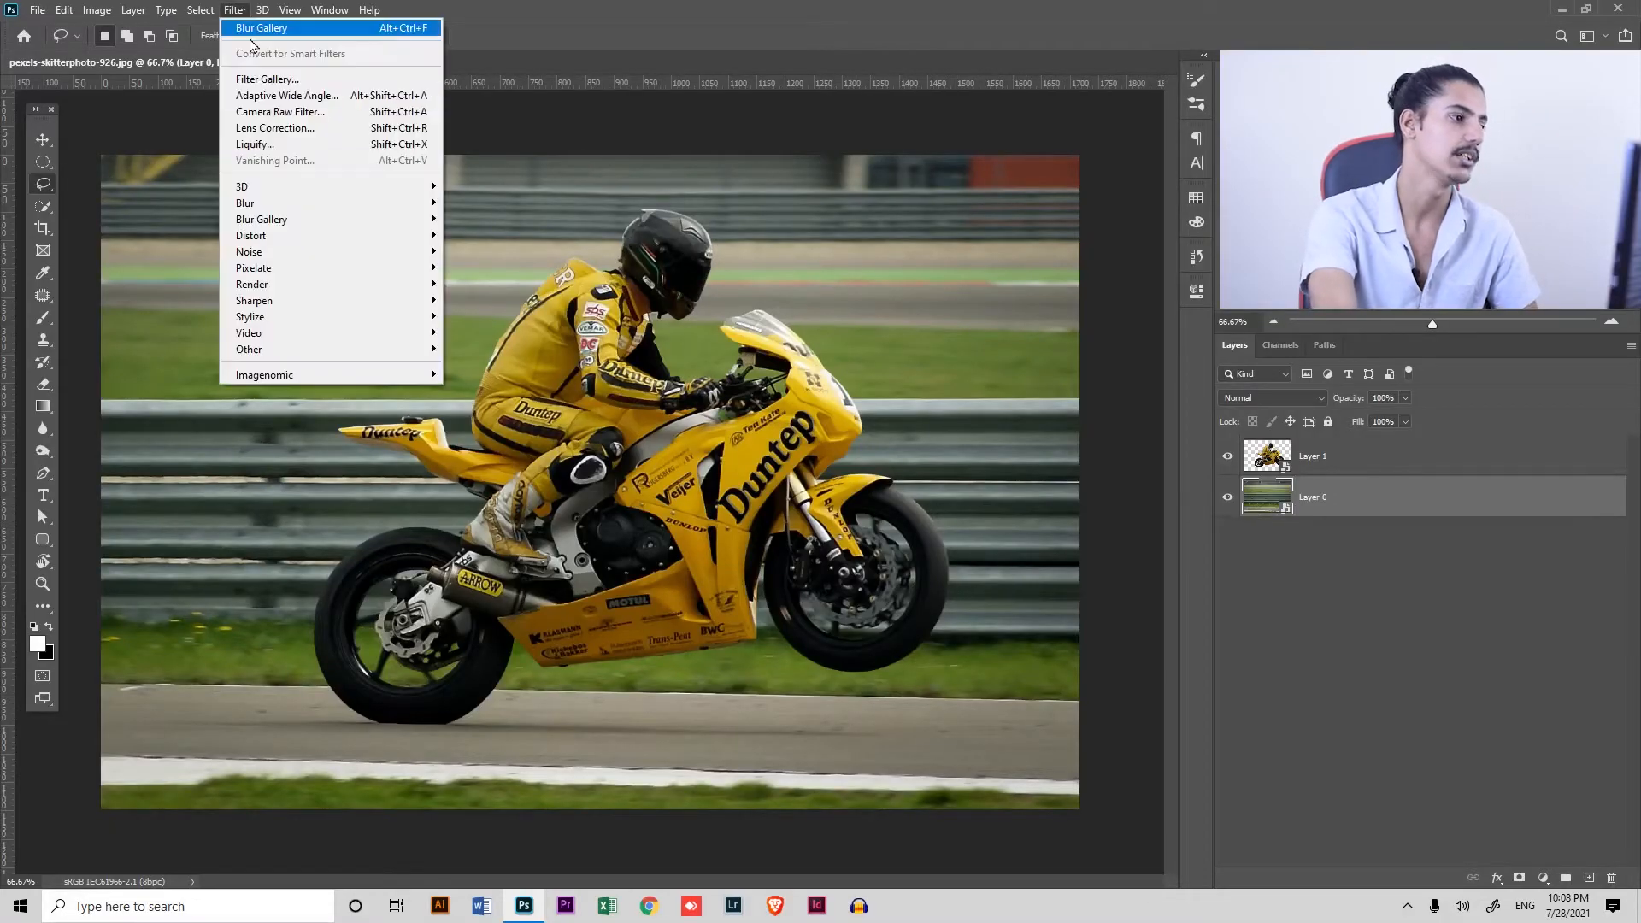
pyautogui.moveTo(275, 220)
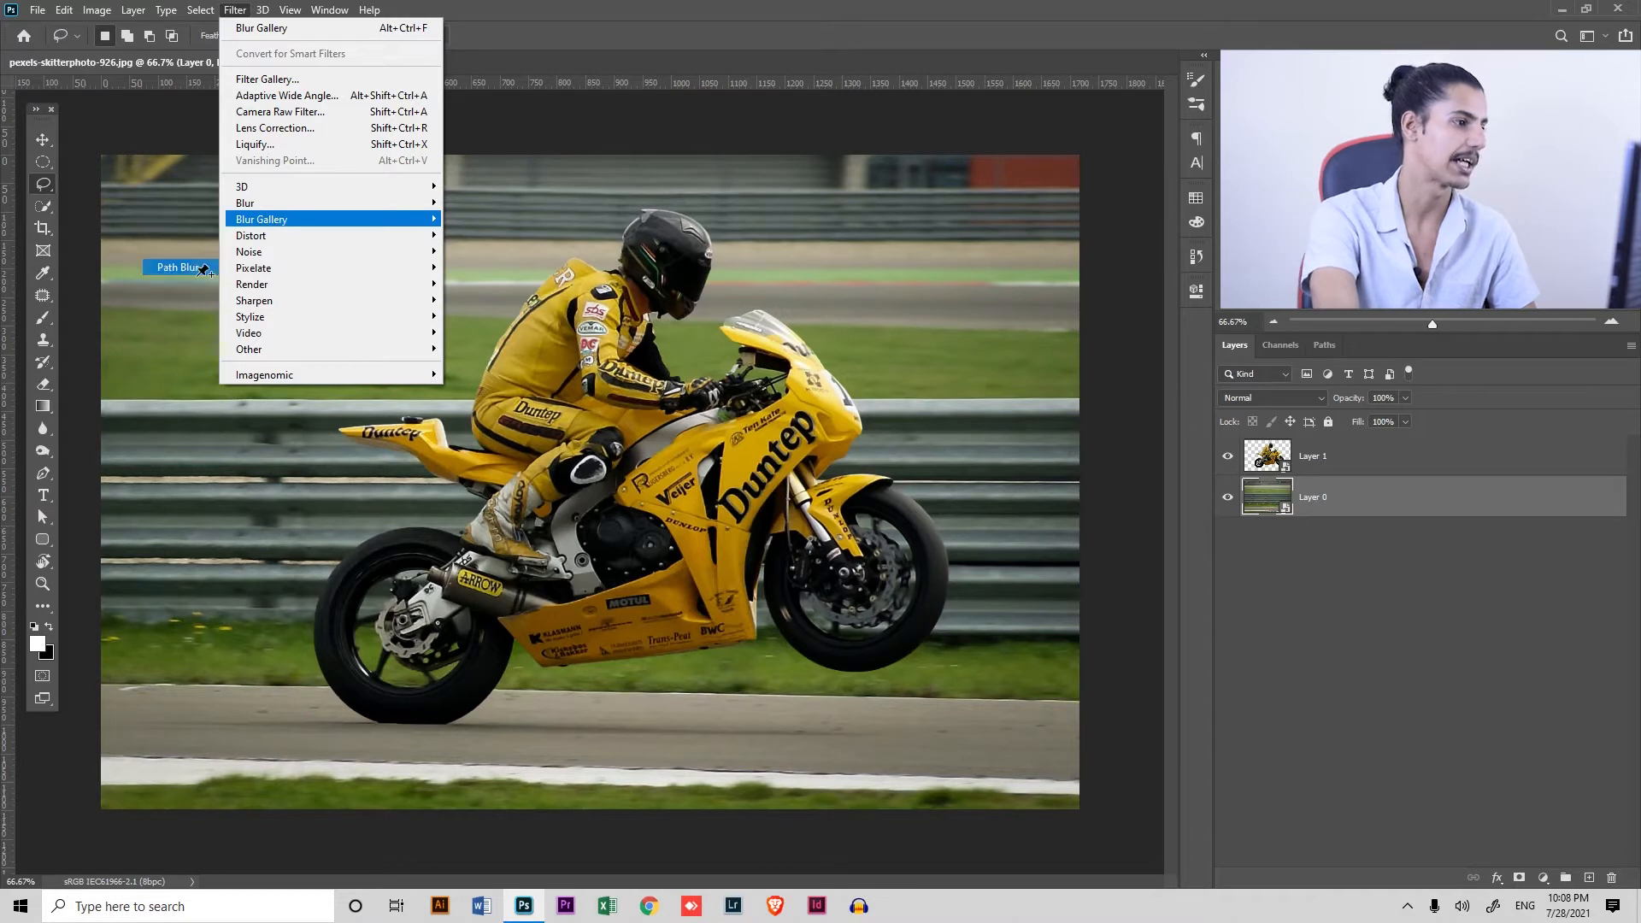
pyautogui.click(182, 266)
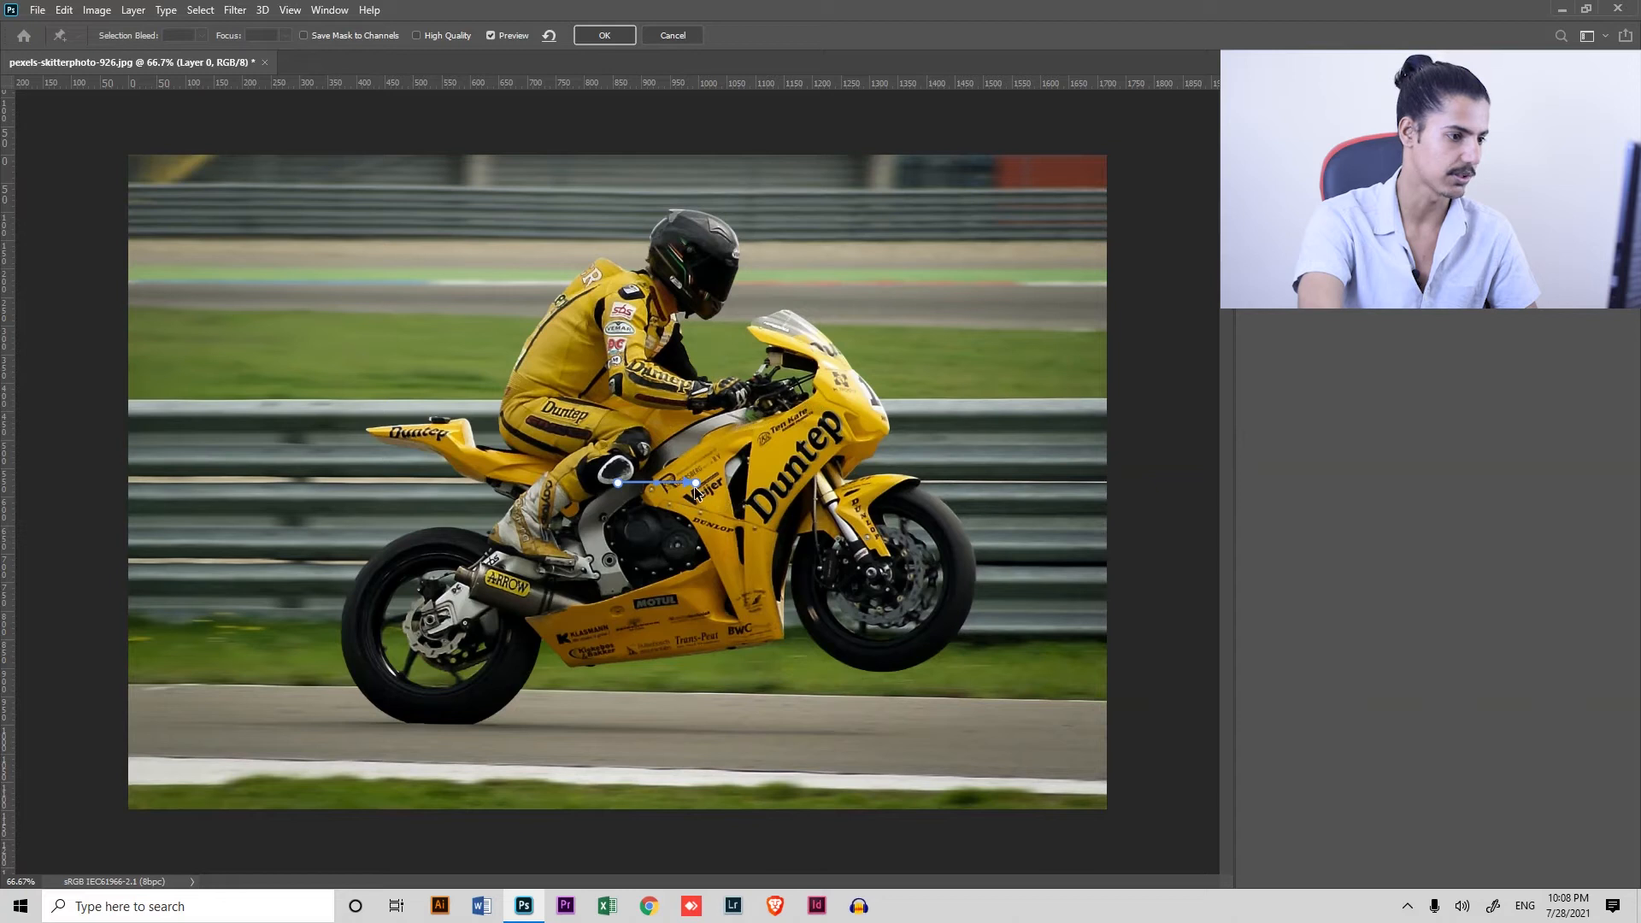
pyautogui.moveTo(697, 483); pyautogui.dragTo(425, 469)
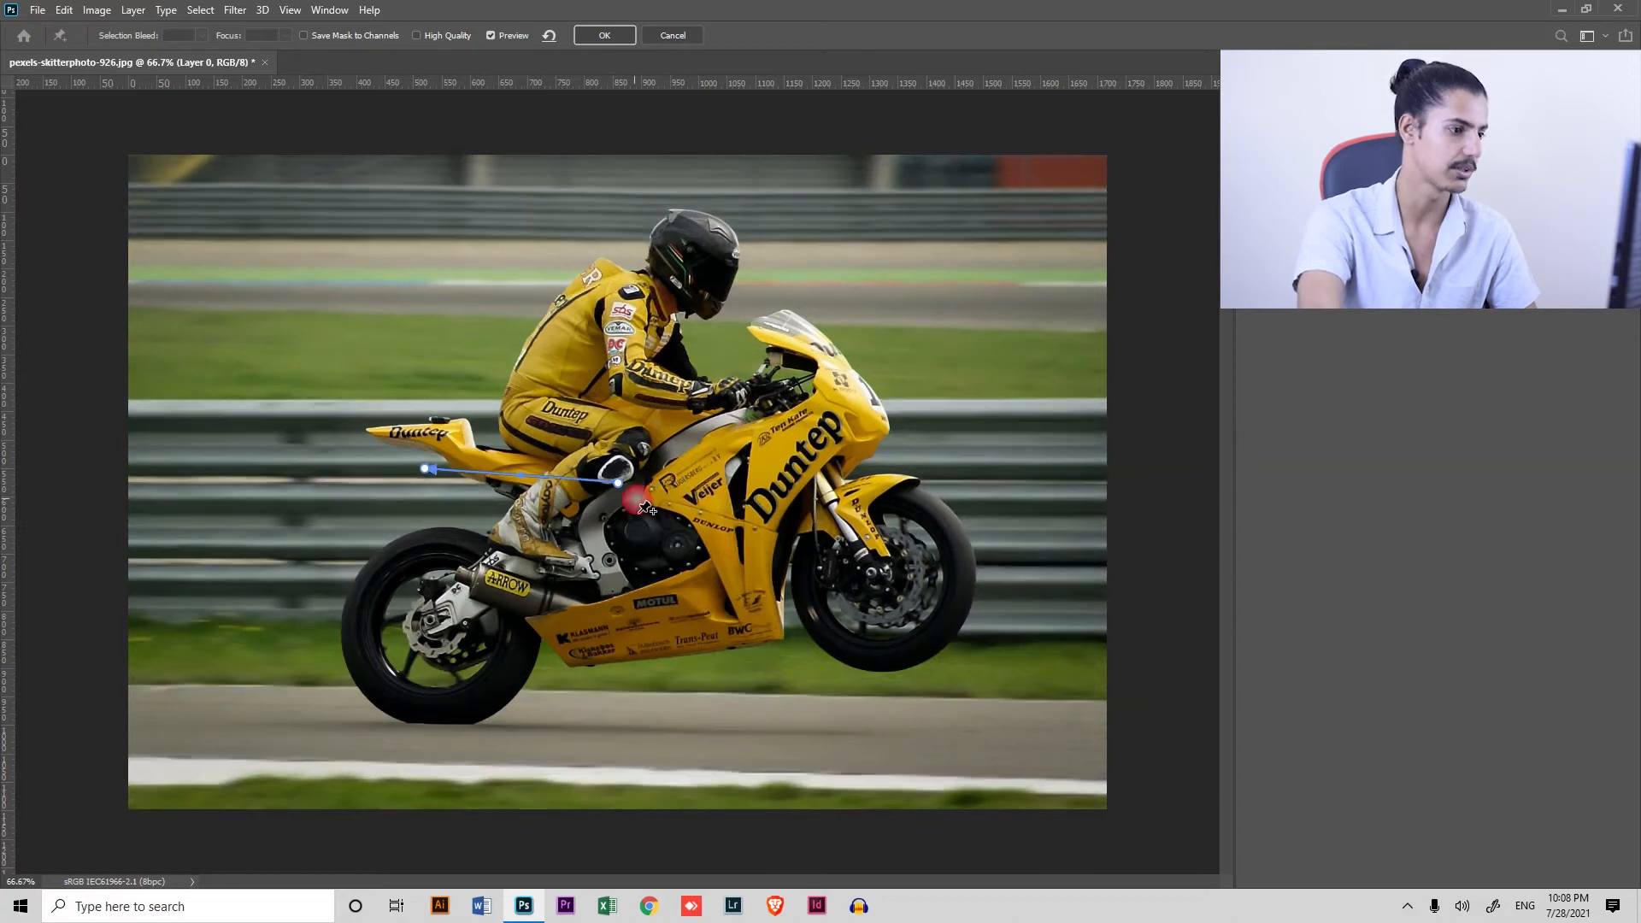
pyautogui.moveTo(619, 484); pyautogui.dragTo(911, 481)
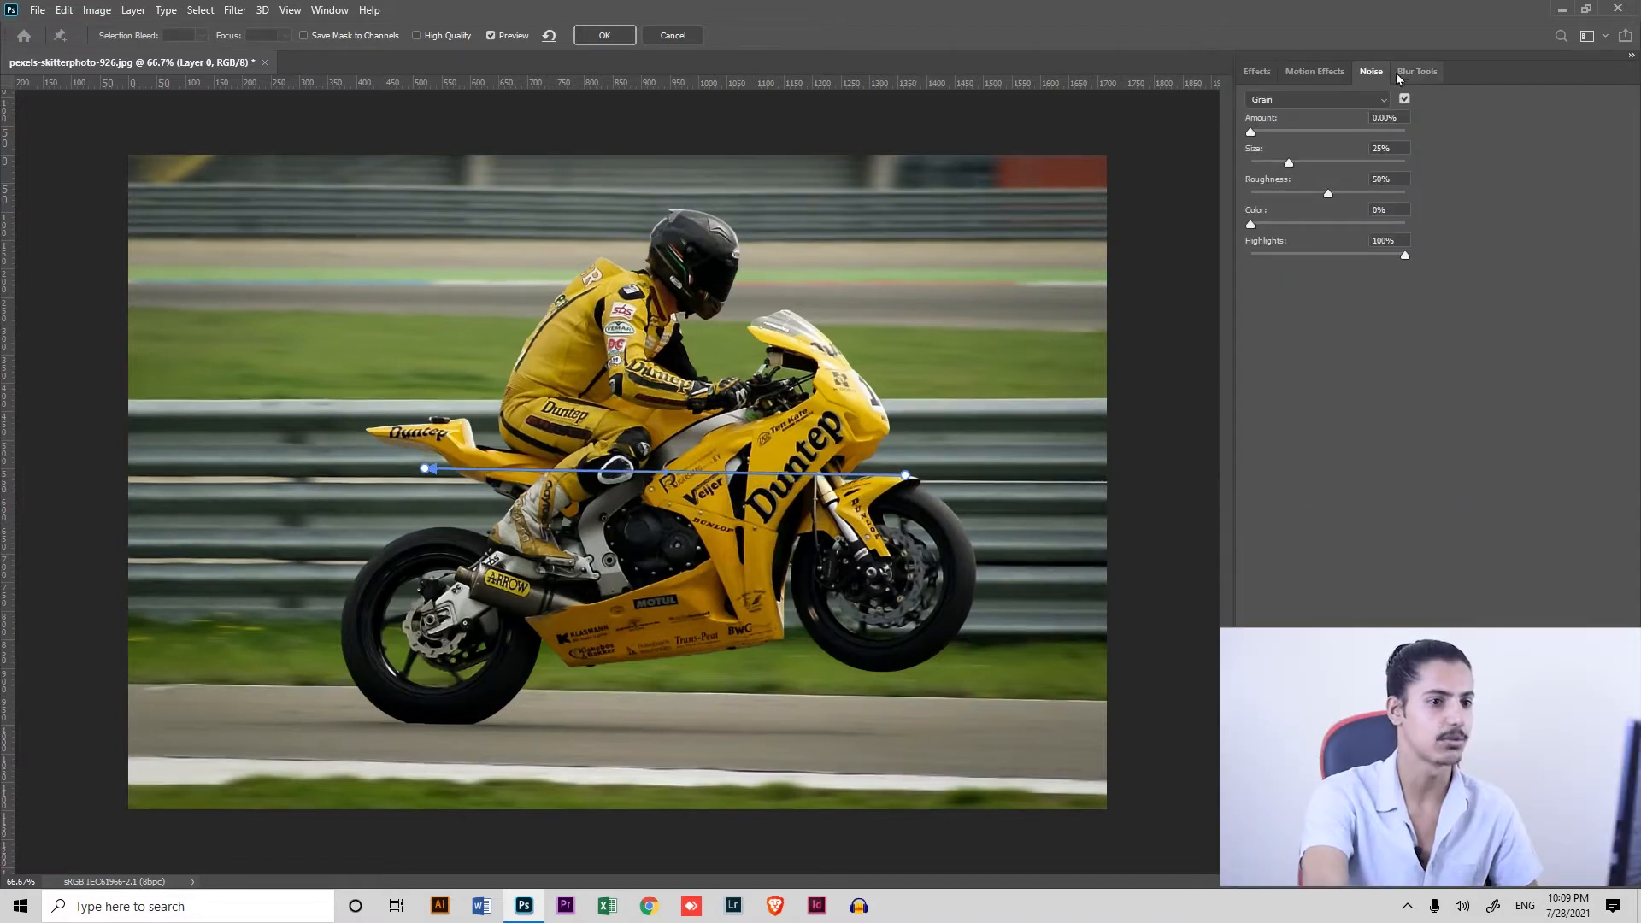
# Set the path blur's speed to 140% and taper to 10%, and apply the filter to Layer 0
pyautogui.click(1417, 71)
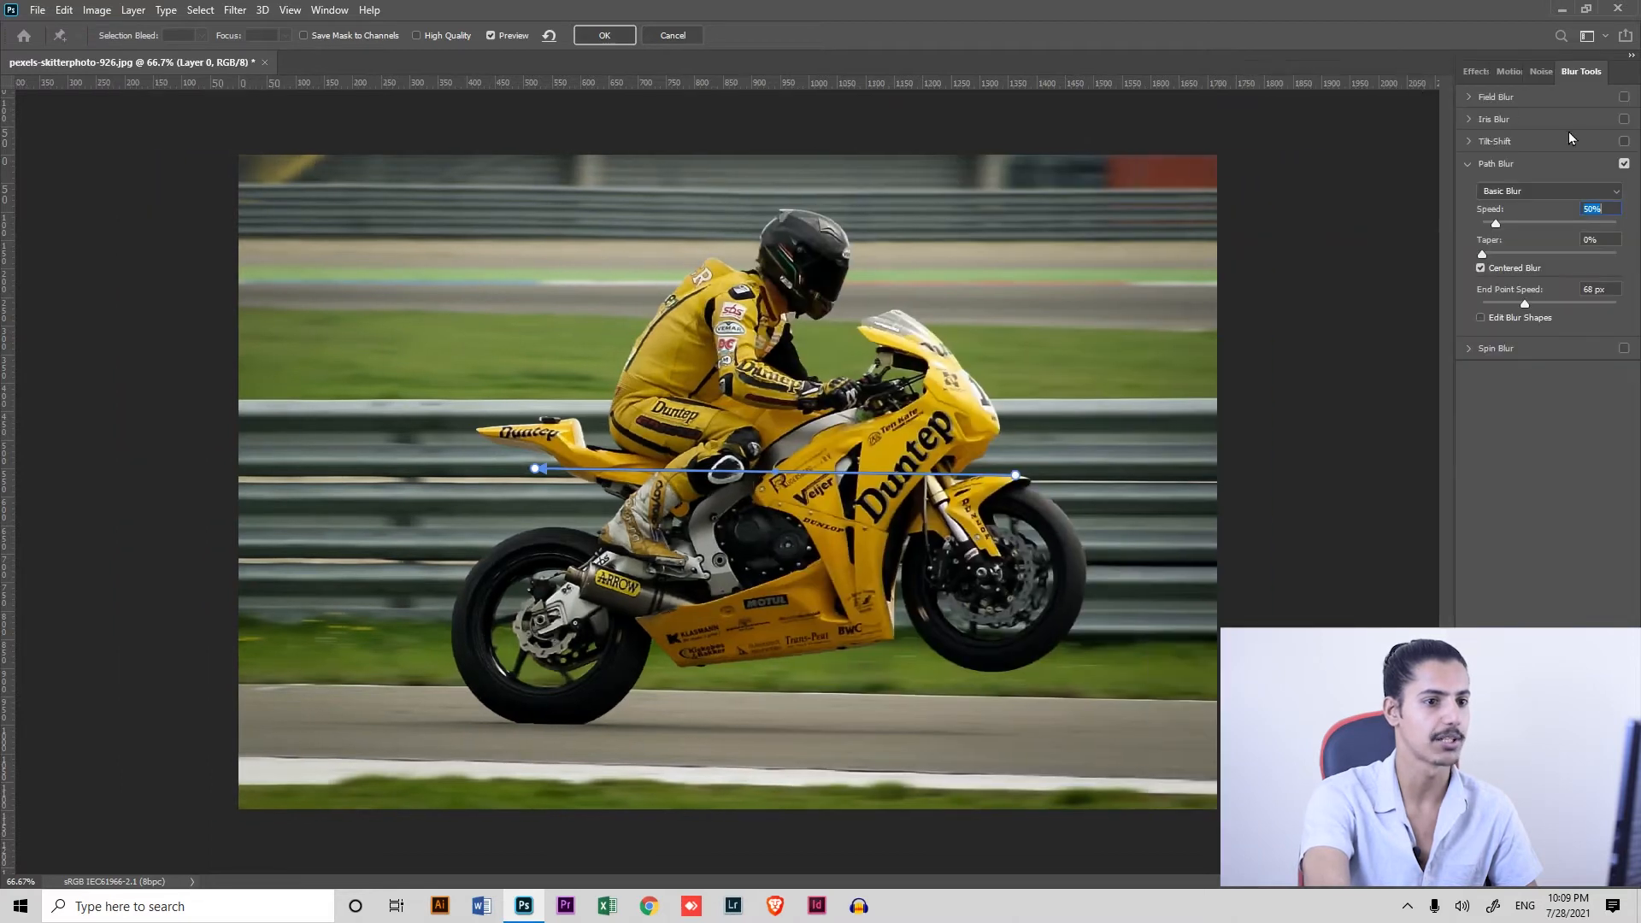
pyautogui.moveTo(1504, 223); pyautogui.dragTo(1519, 230)
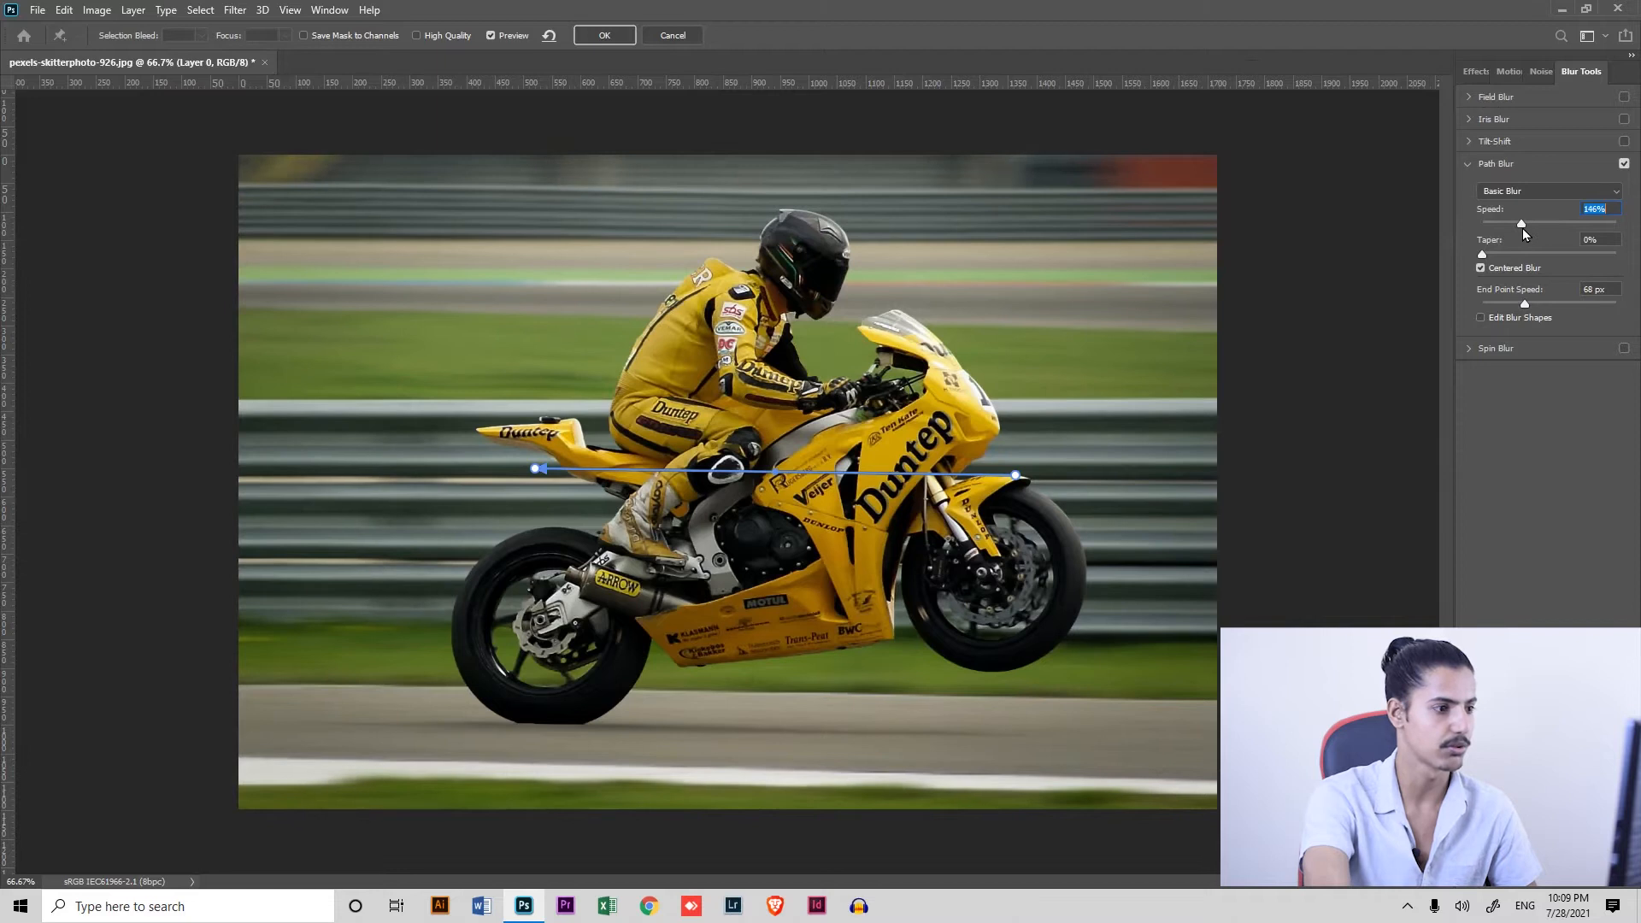
pyautogui.moveTo(1511, 229); pyautogui.dragTo(1514, 222)
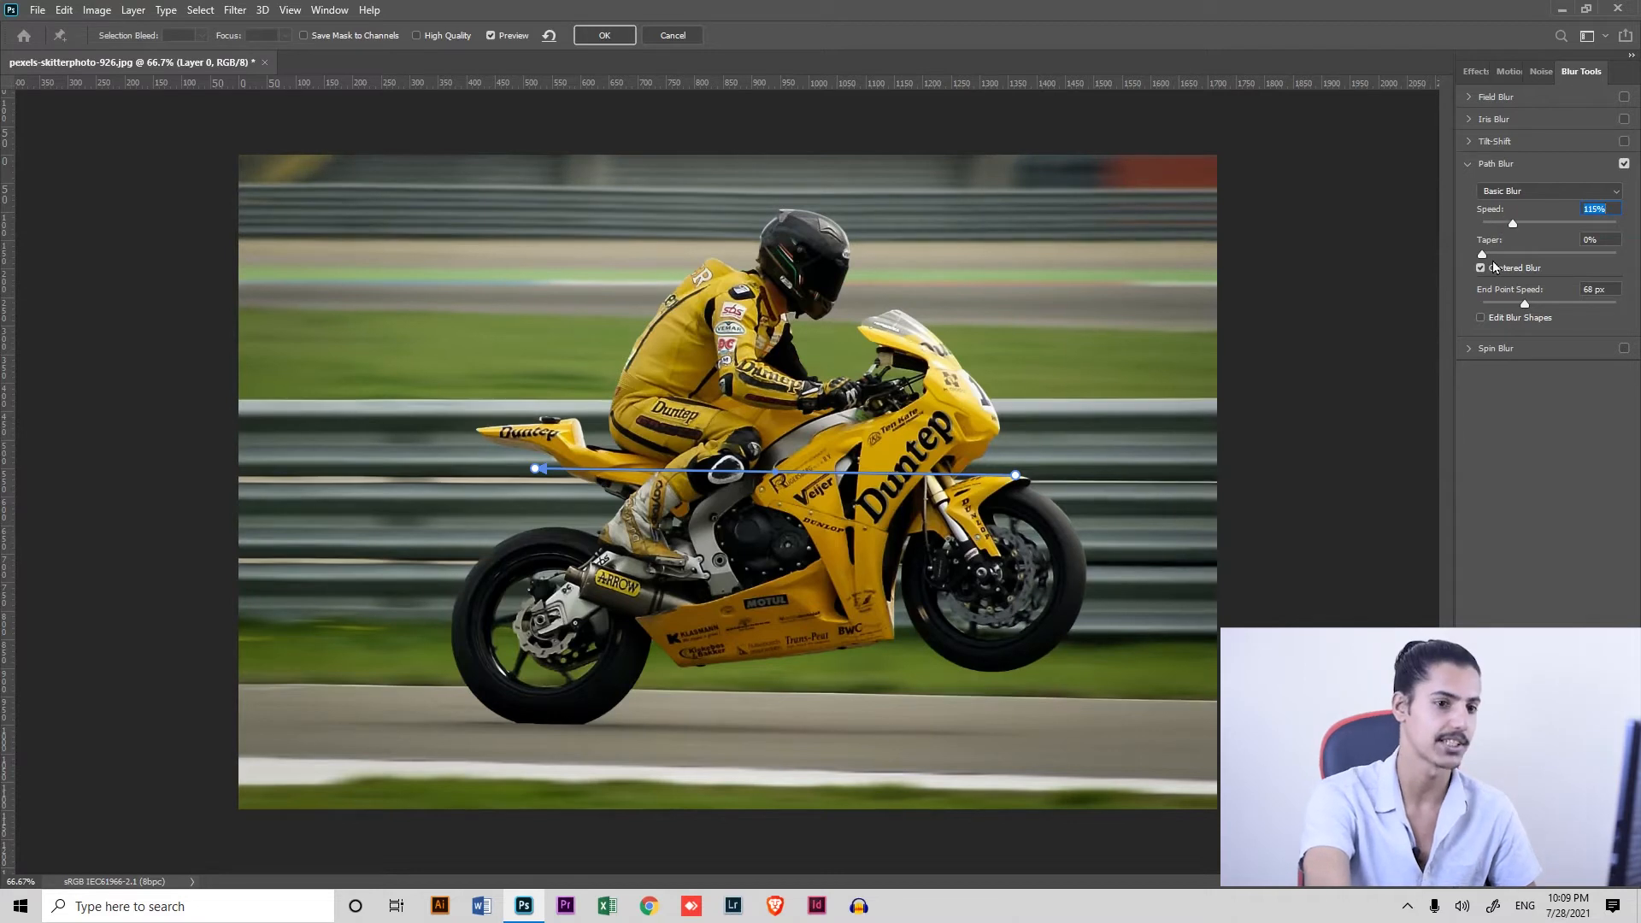
pyautogui.moveTo(1515, 225); pyautogui.dragTo(1510, 227)
pyautogui.click(1510, 226)
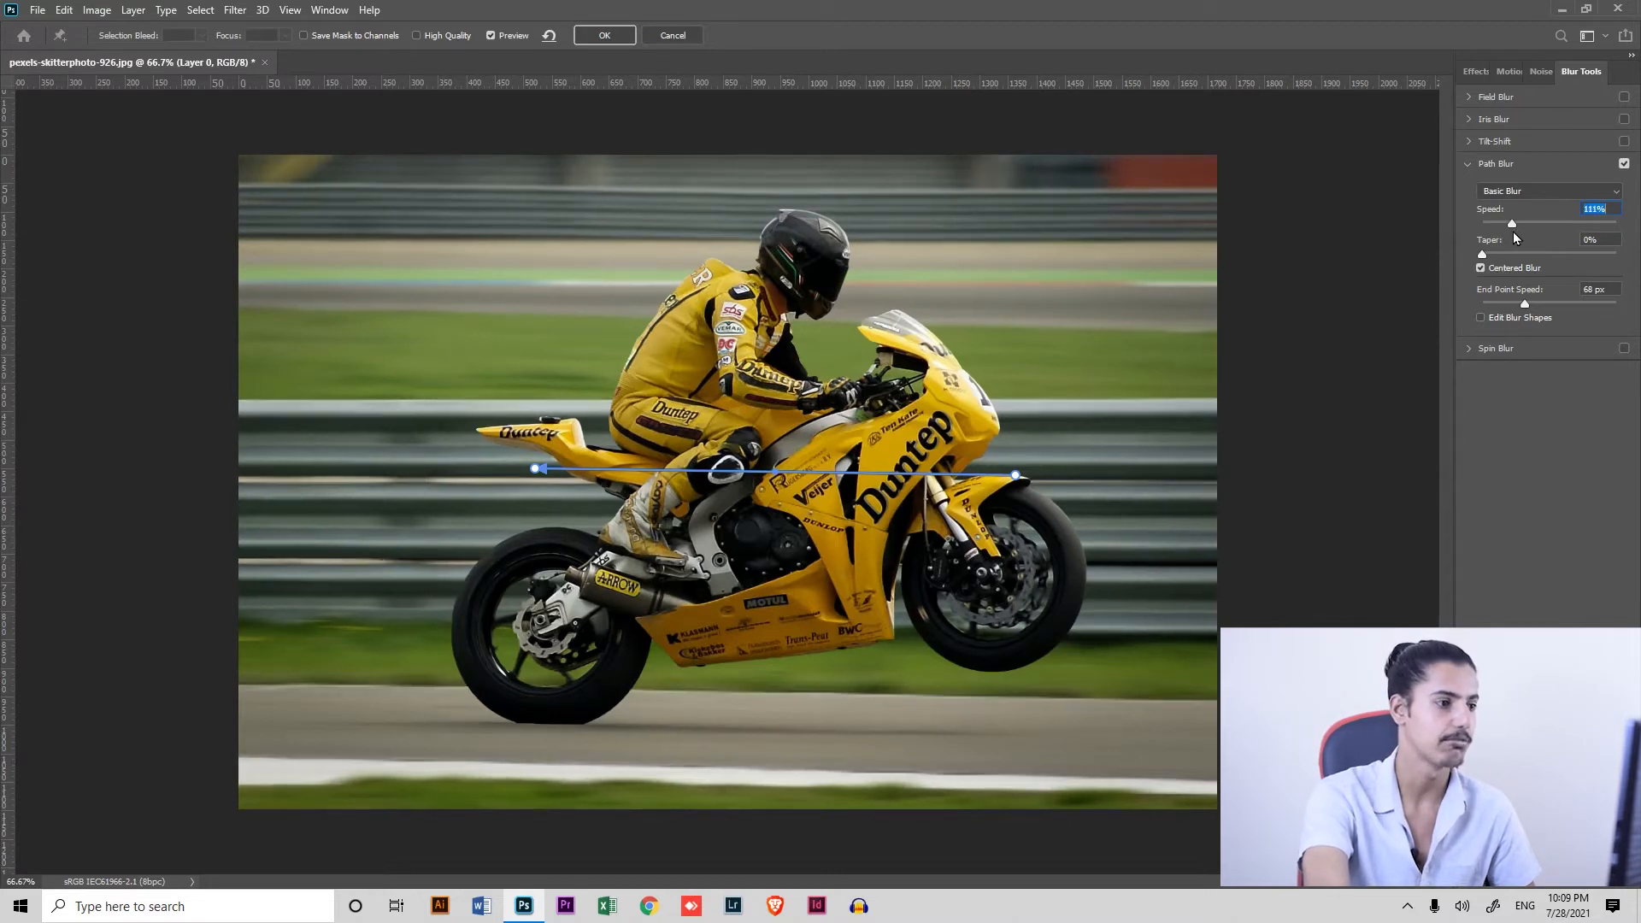
pyautogui.moveTo(1495, 258); pyautogui.dragTo(1506, 260)
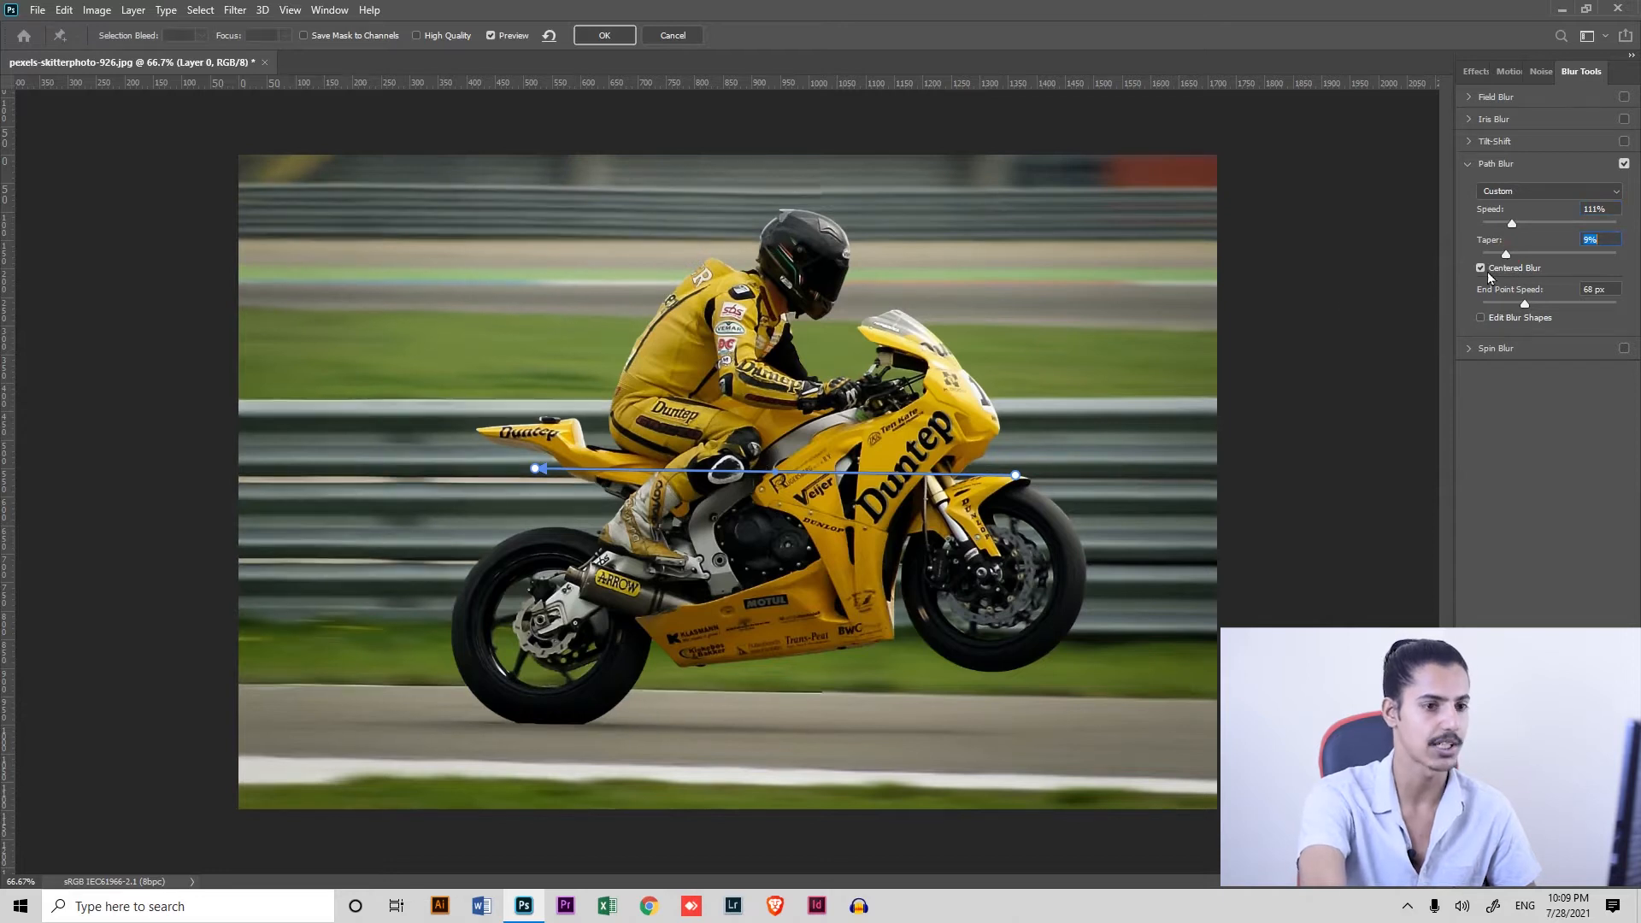
pyautogui.moveTo(1506, 256)
pyautogui.mouseDown()
pyautogui.moveTo(1568, 271)
pyautogui.moveTo(1507, 259)
pyautogui.mouseUp()
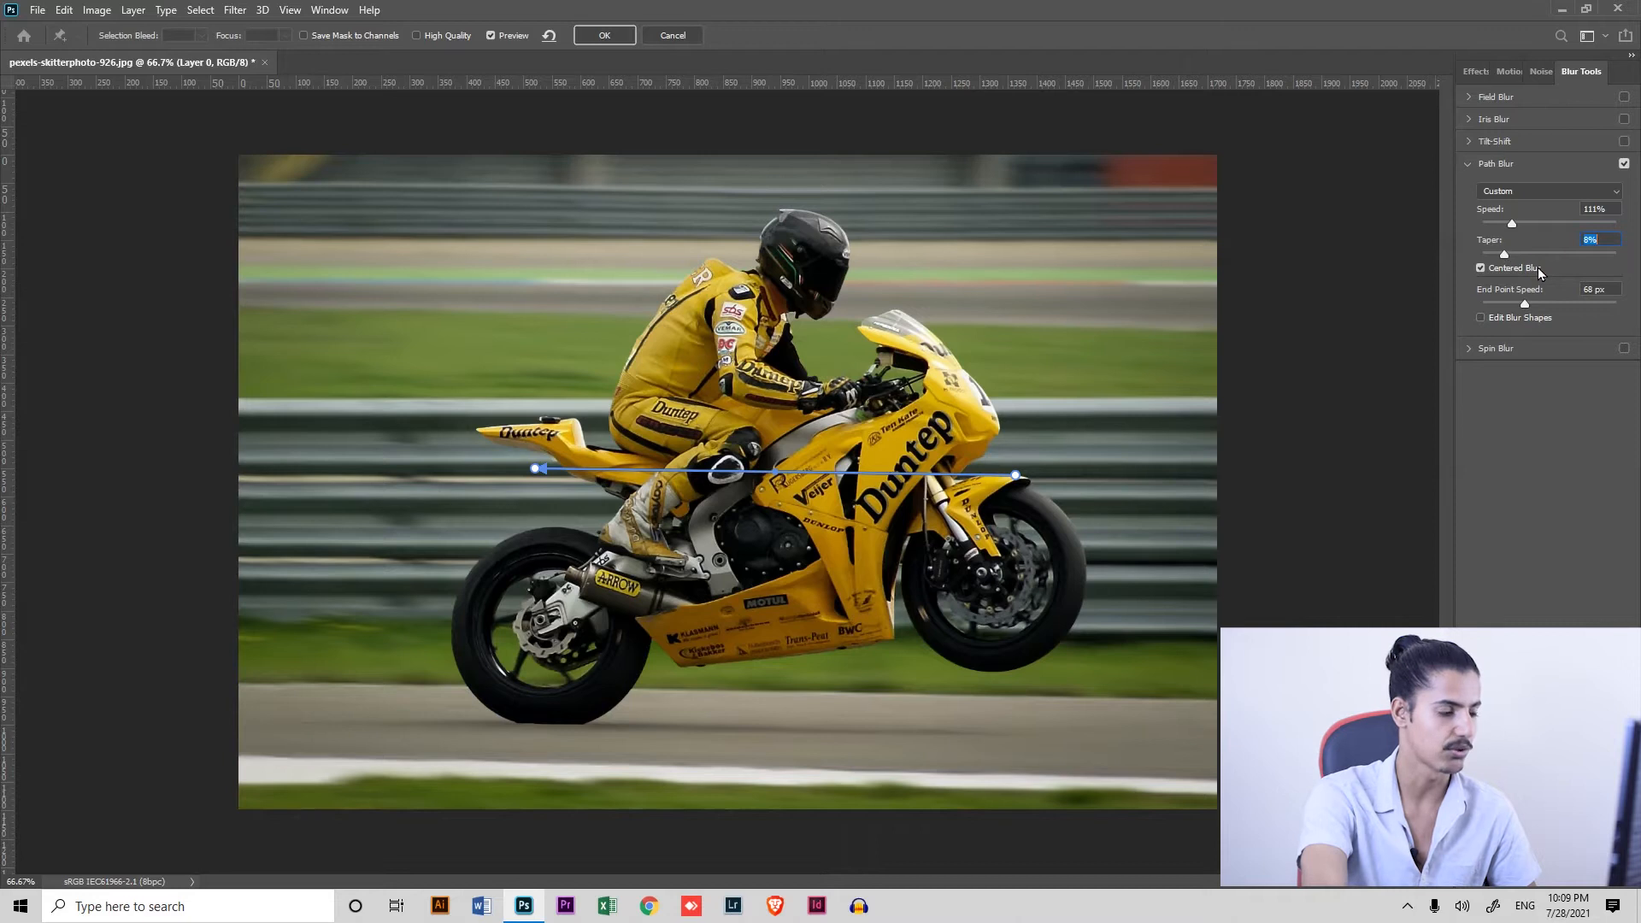
pyautogui.click(1519, 224)
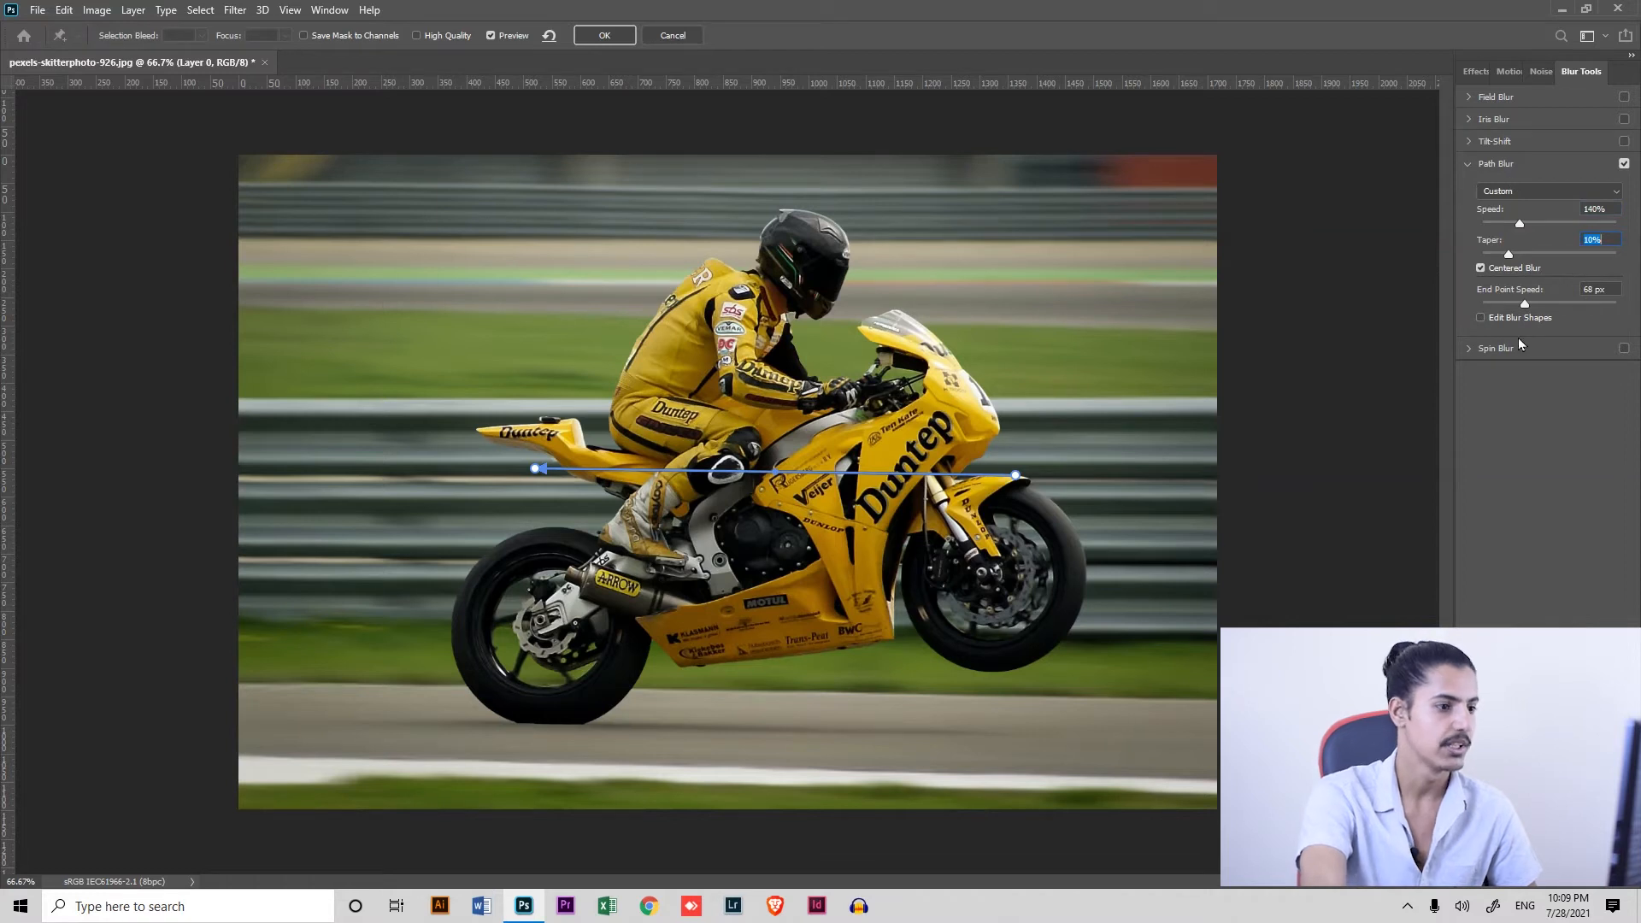
pyautogui.click(604, 35)
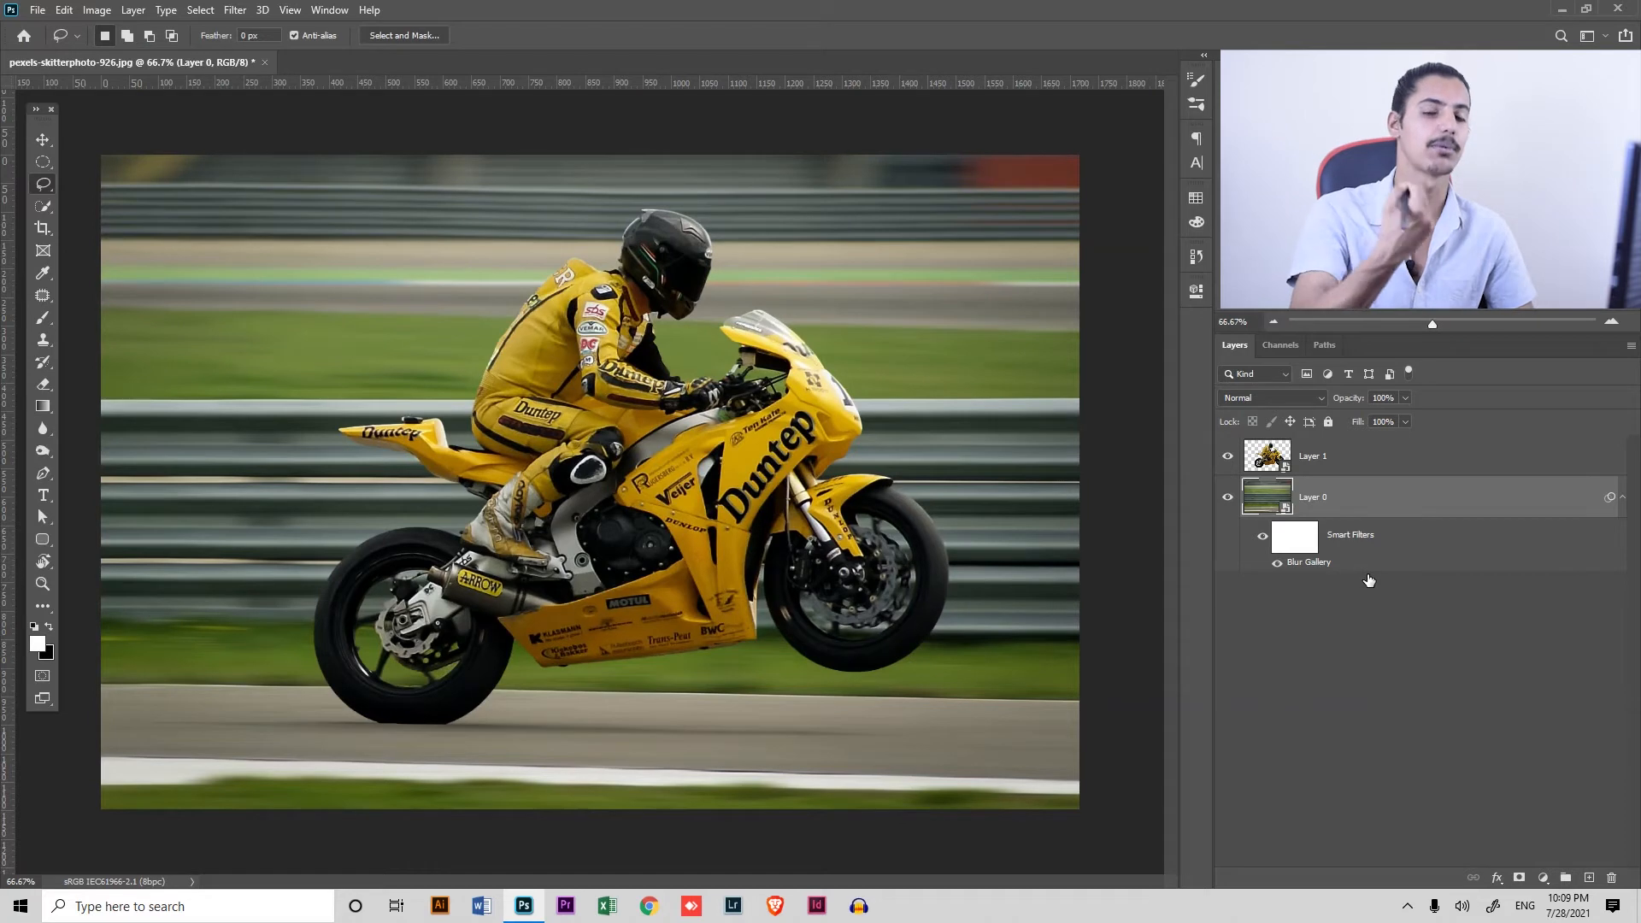
# Start a Spin Blur on Layer 1, centre it on the rear wheel's hub and shrink its circle to the tyre's outer edge
pyautogui.click(1359, 456)
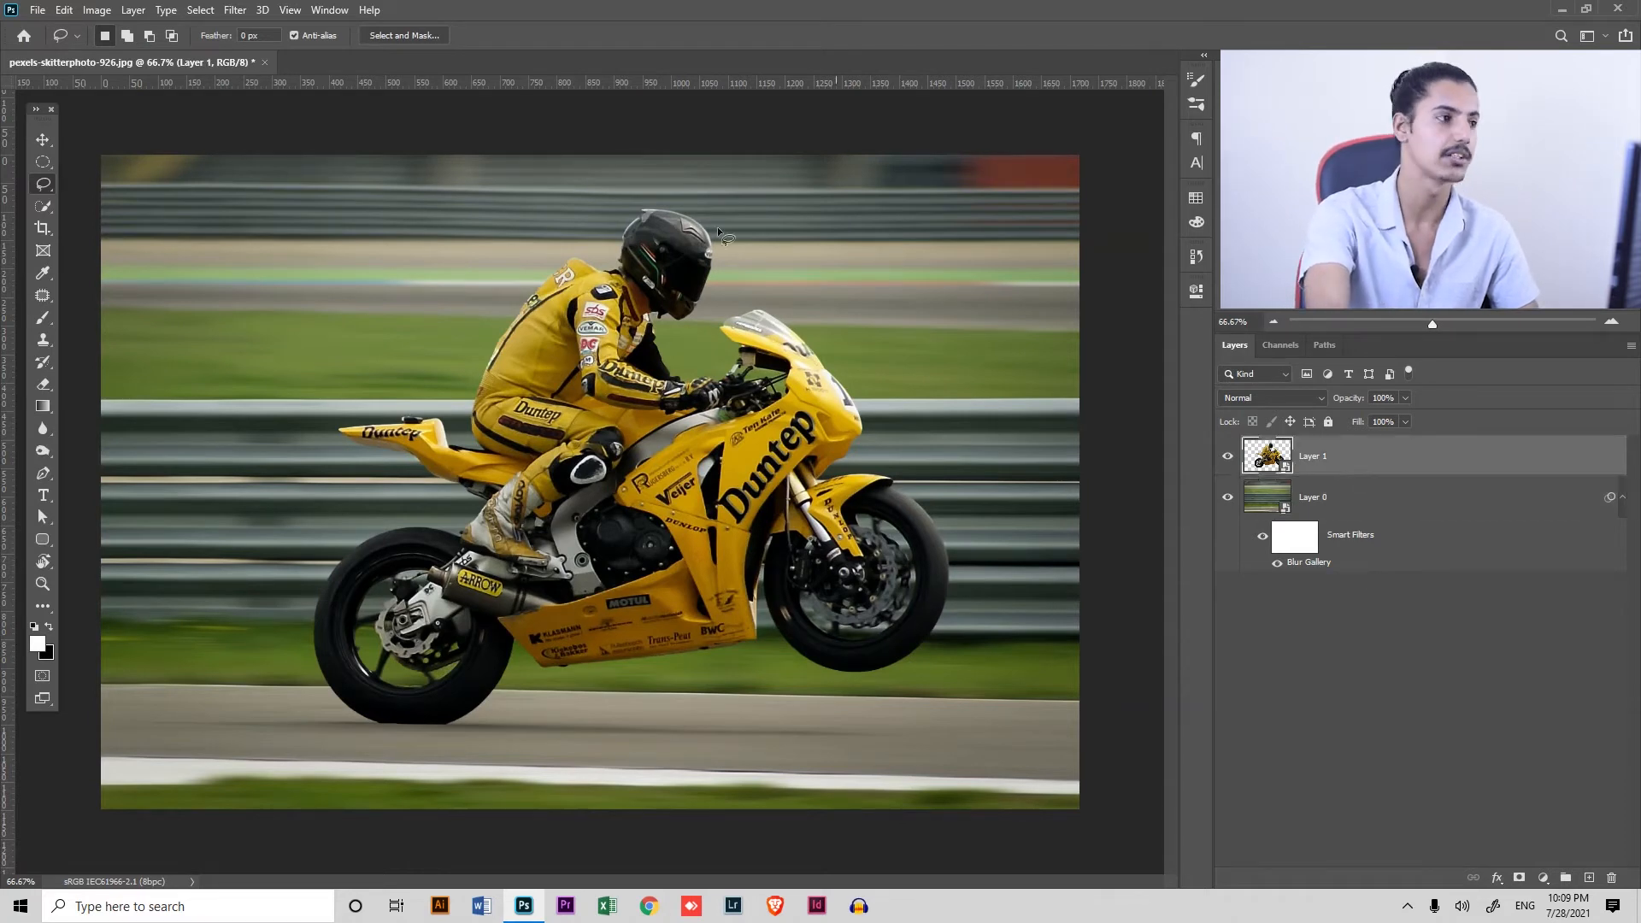
pyautogui.click(236, 10)
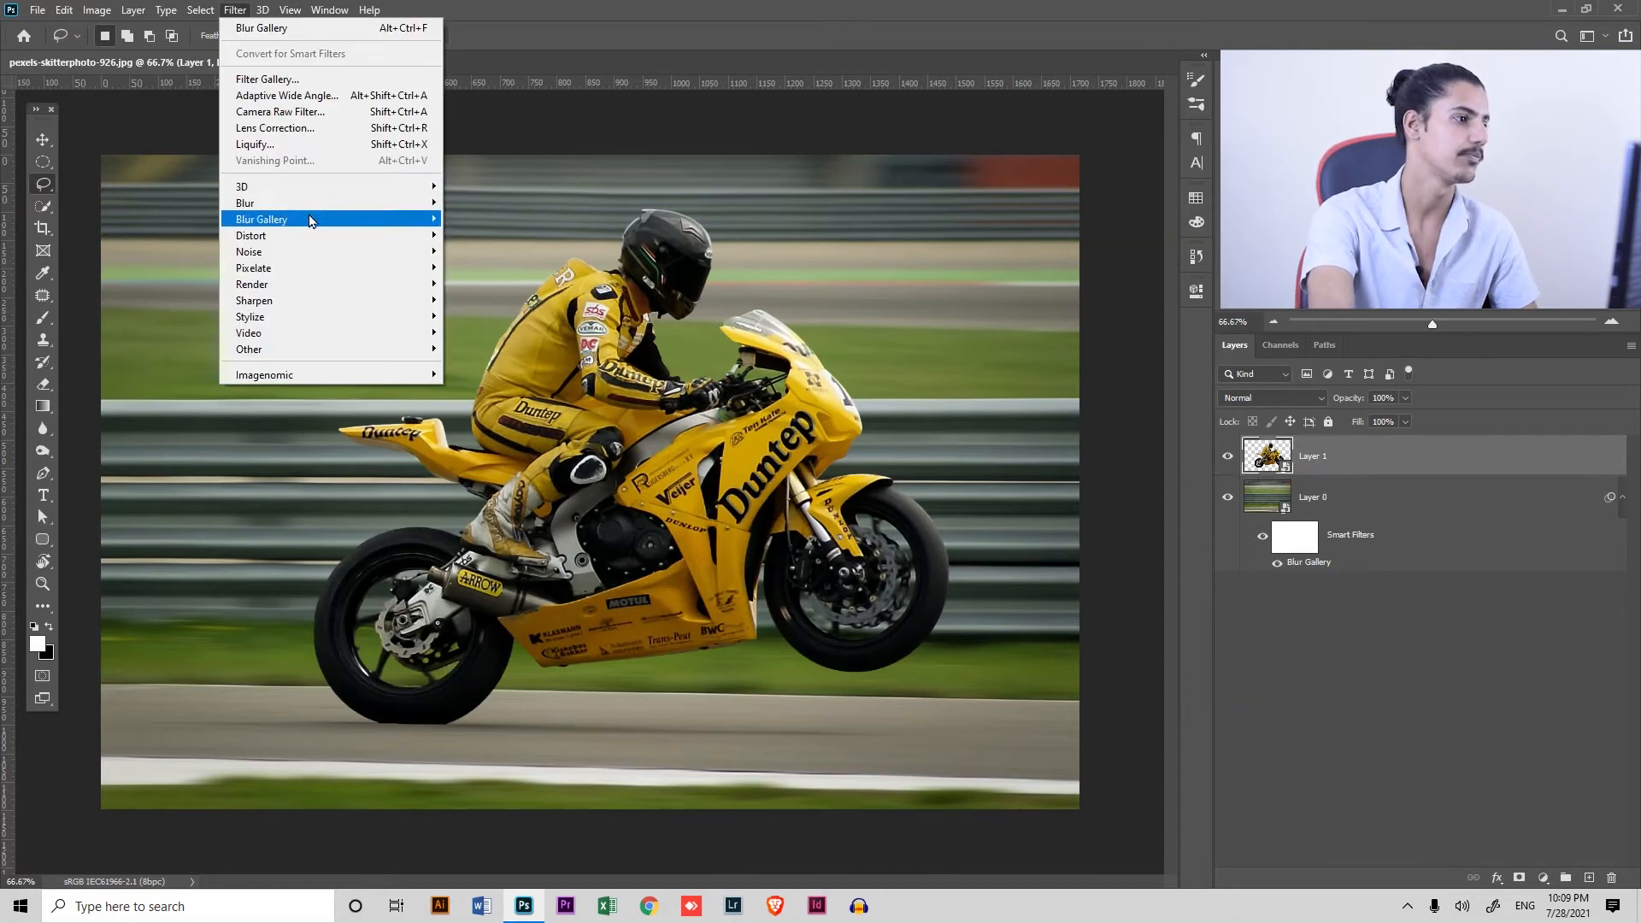
pyautogui.moveTo(312, 219)
pyautogui.click(195, 283)
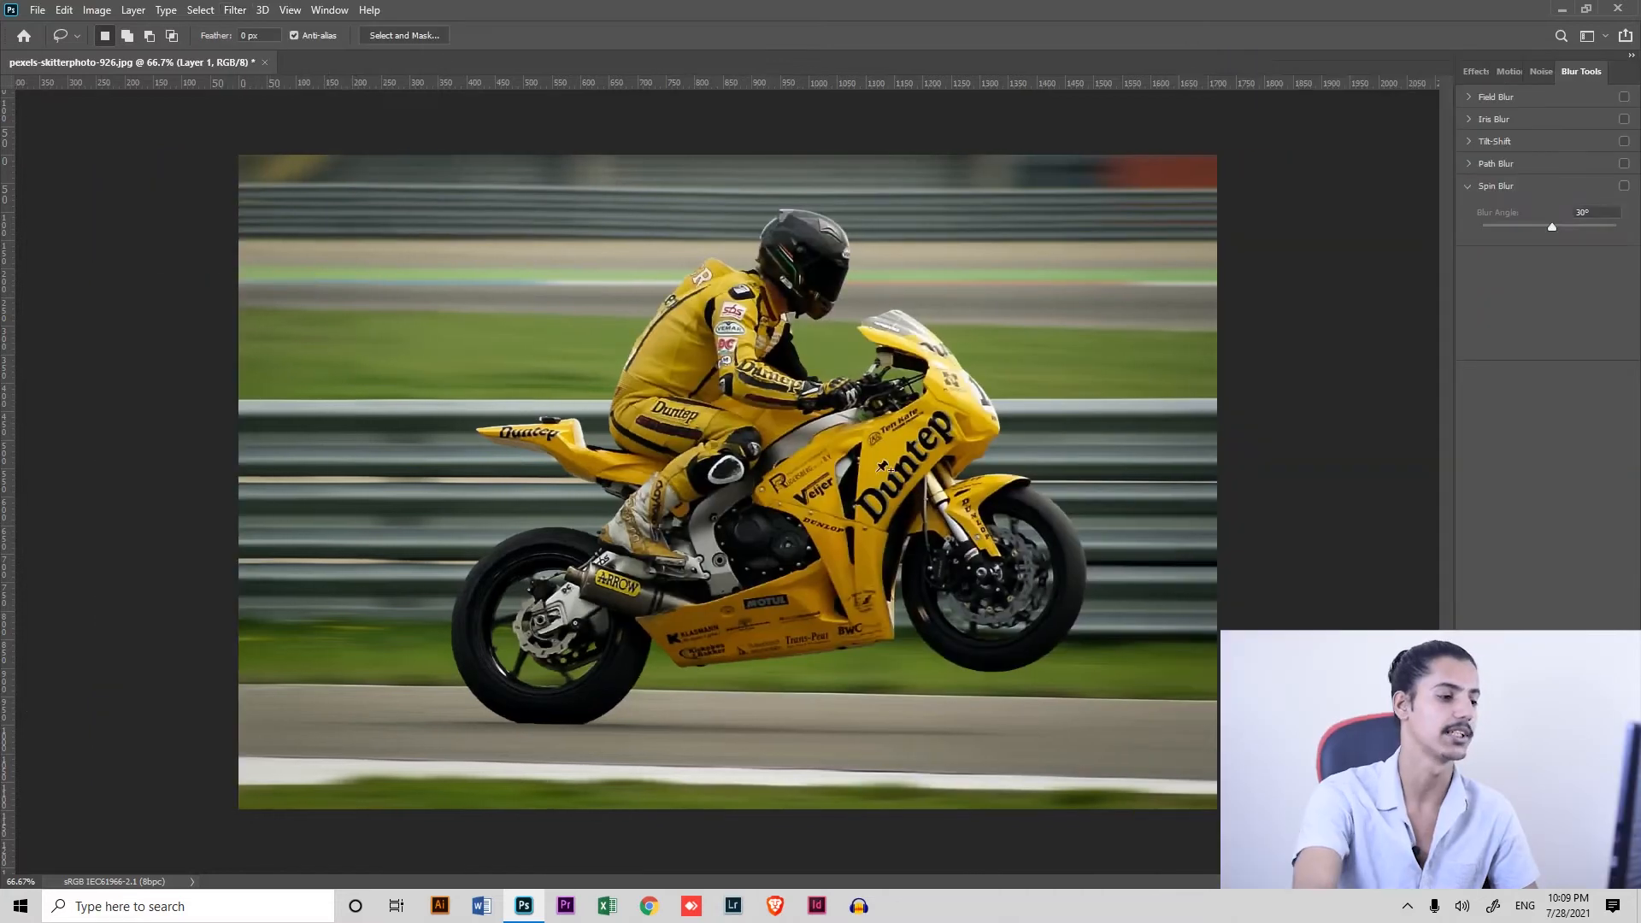
pyautogui.moveTo(728, 484); pyautogui.dragTo(543, 630)
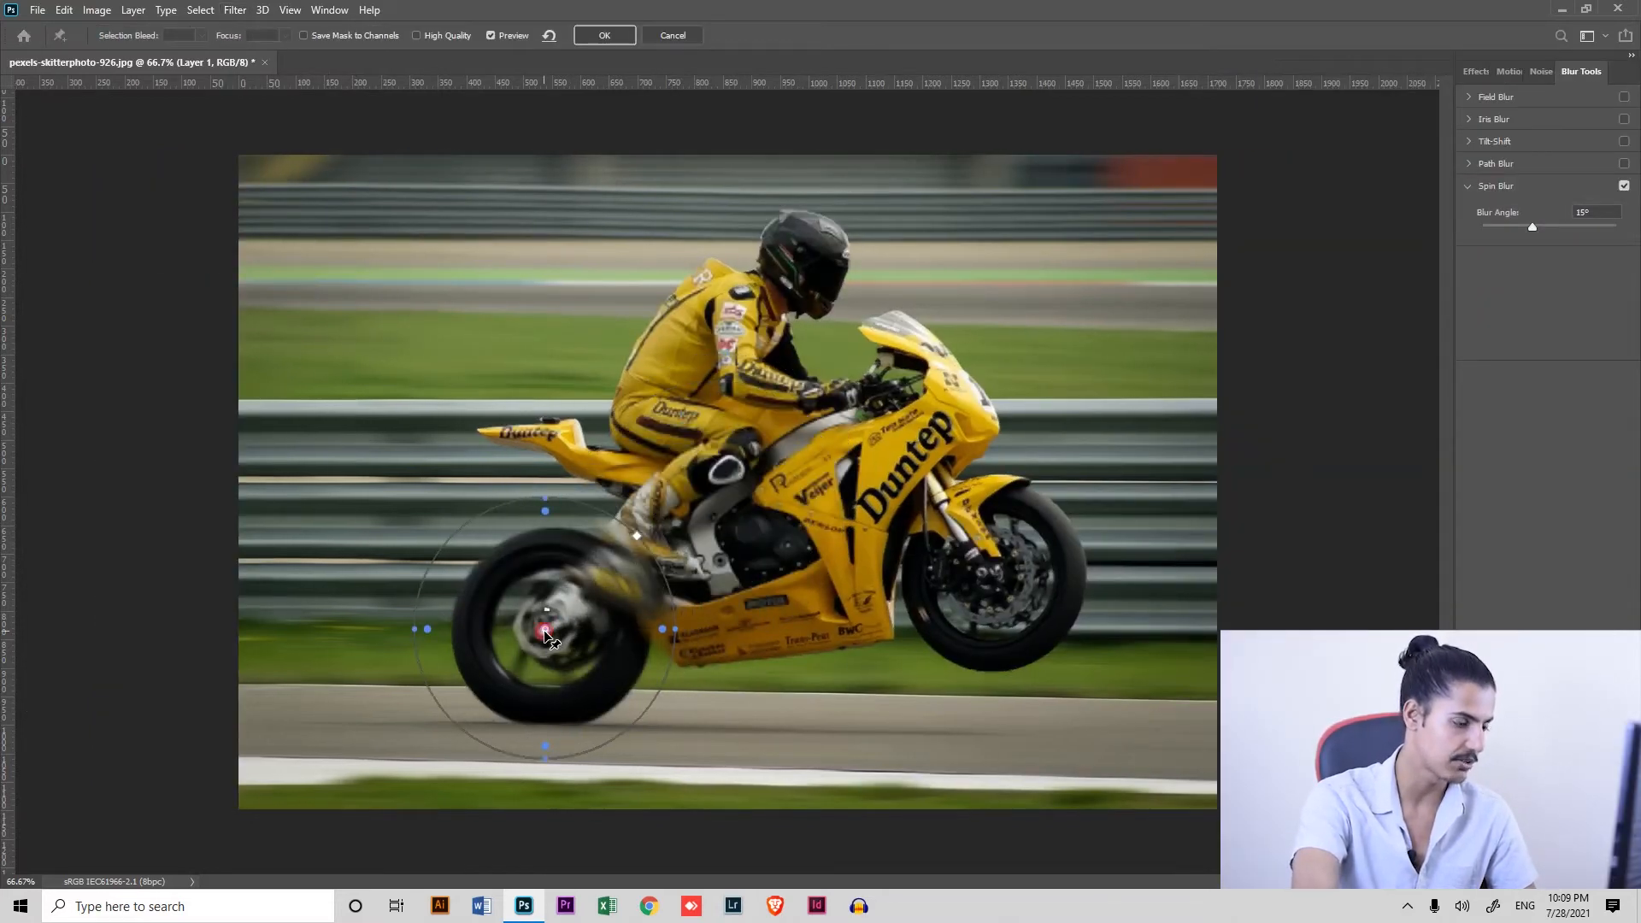
pyautogui.moveTo(648, 545); pyautogui.dragTo(621, 566)
pyautogui.moveTo(544, 629); pyautogui.dragTo(549, 628)
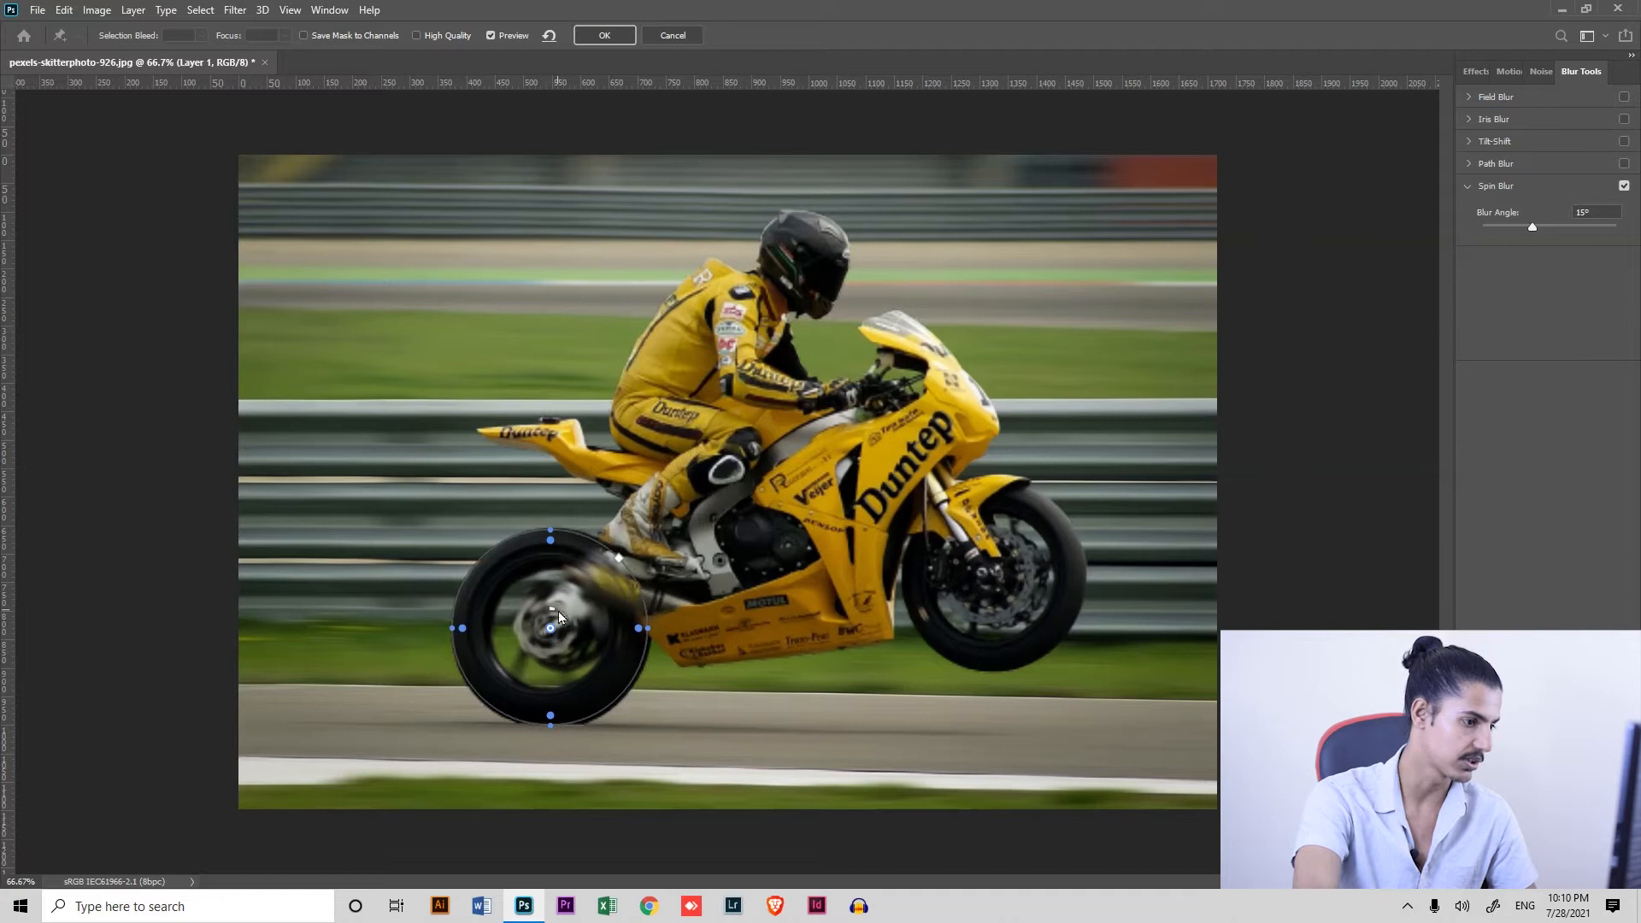
# Set the rear wheel's spin blur angle to 30°
pyautogui.moveTo(557, 608); pyautogui.dragTo(571, 630)
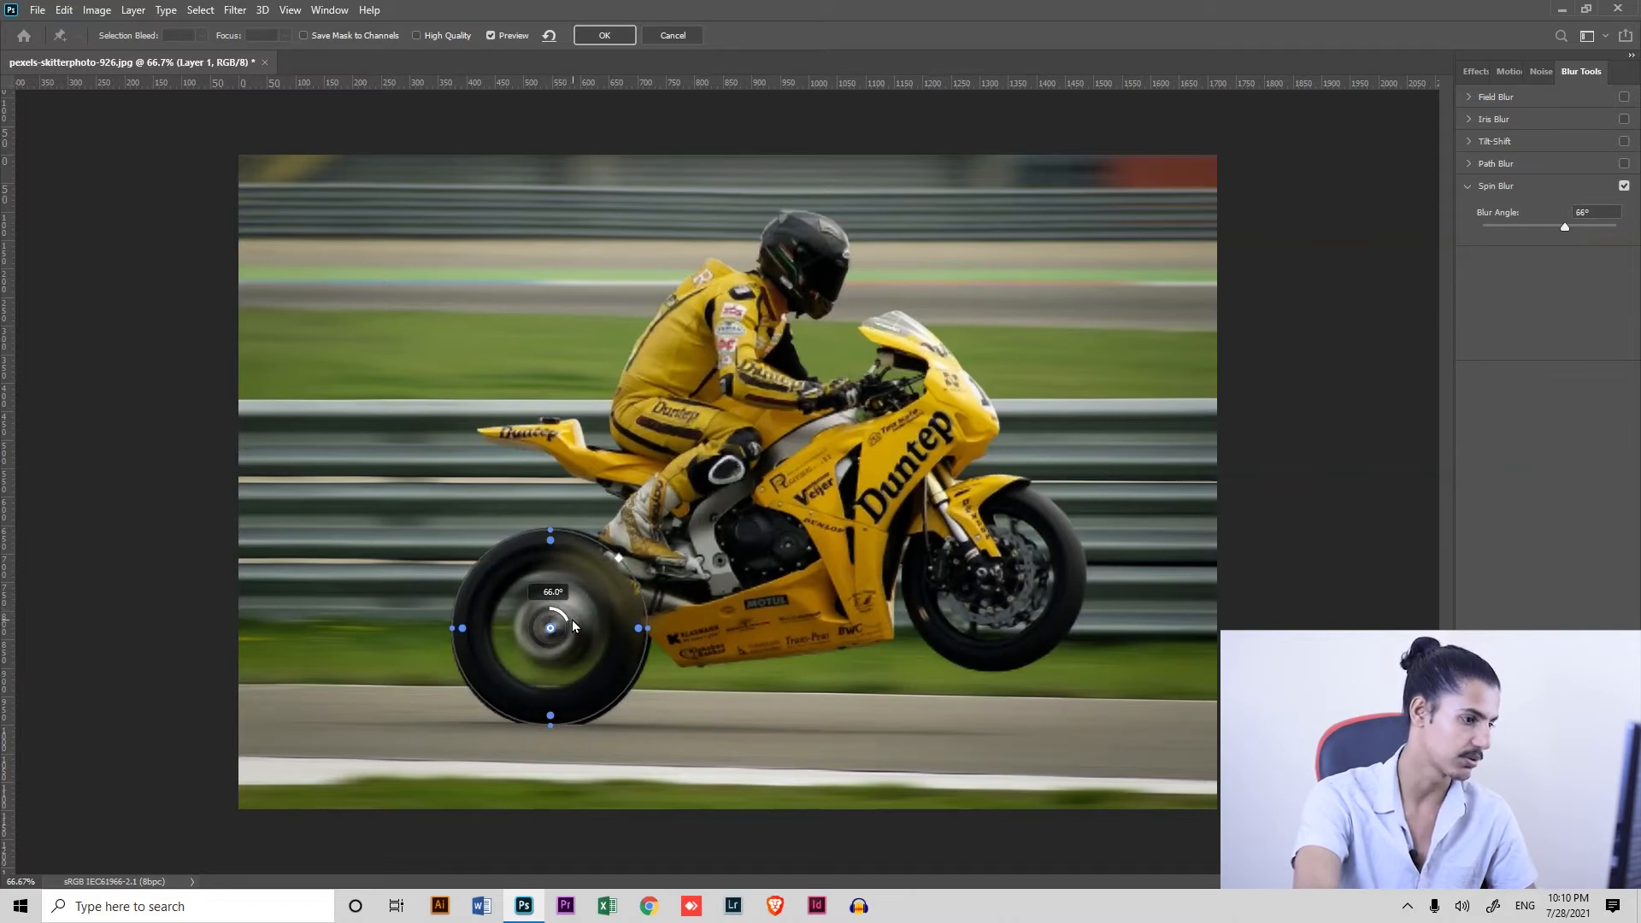
pyautogui.moveTo(572, 622); pyautogui.dragTo(570, 612)
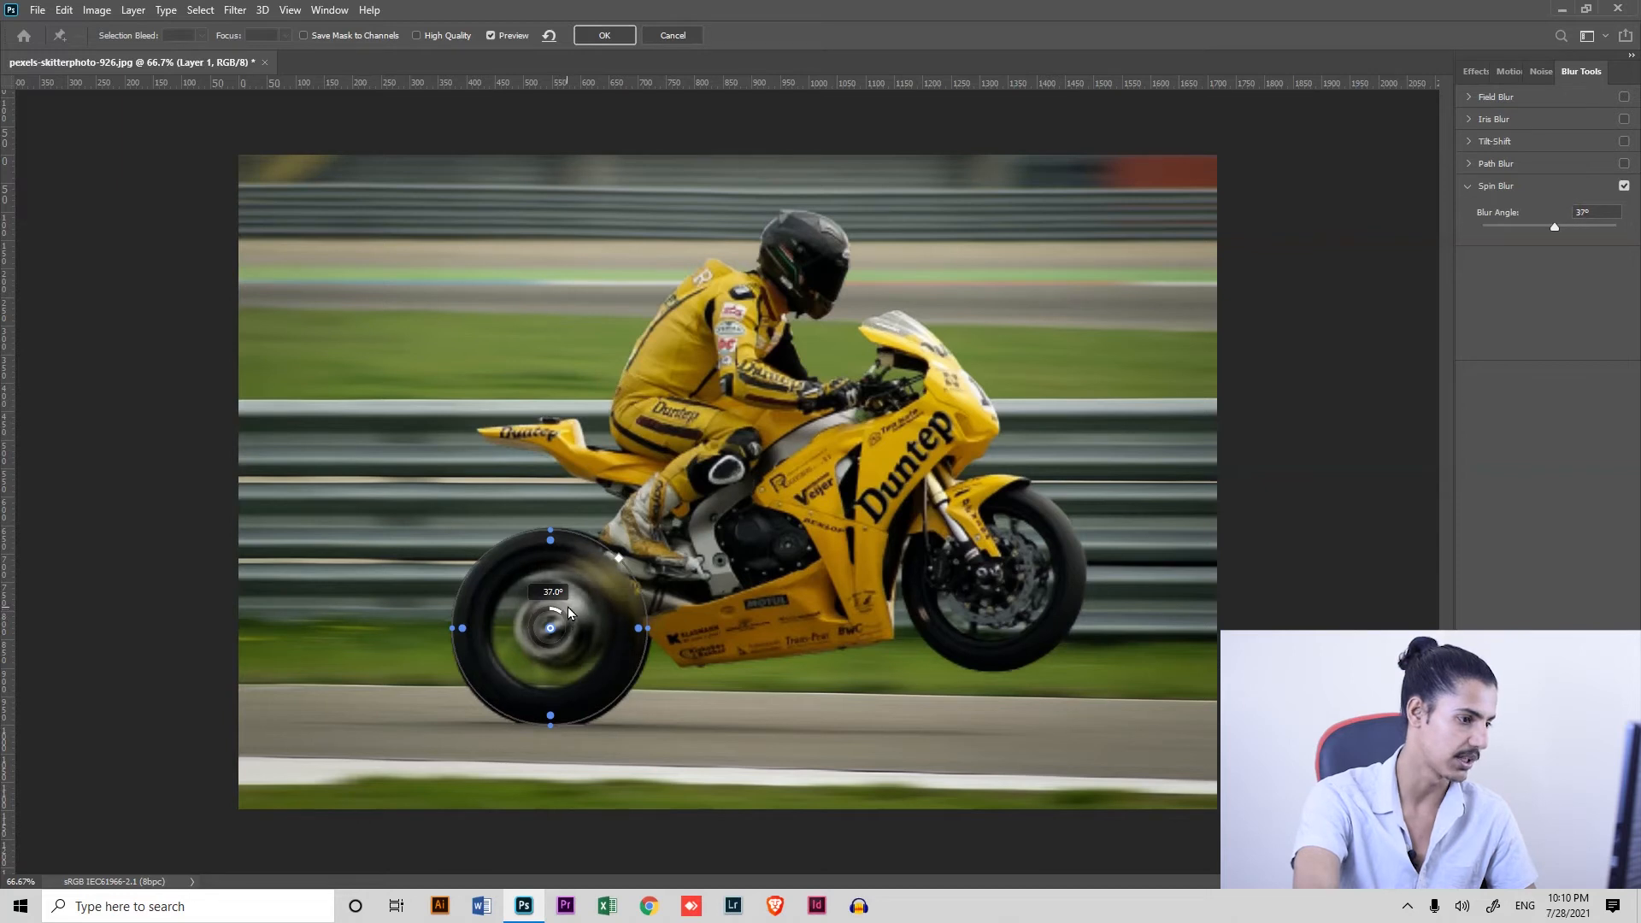
pyautogui.moveTo(566, 603); pyautogui.dragTo(563, 605)
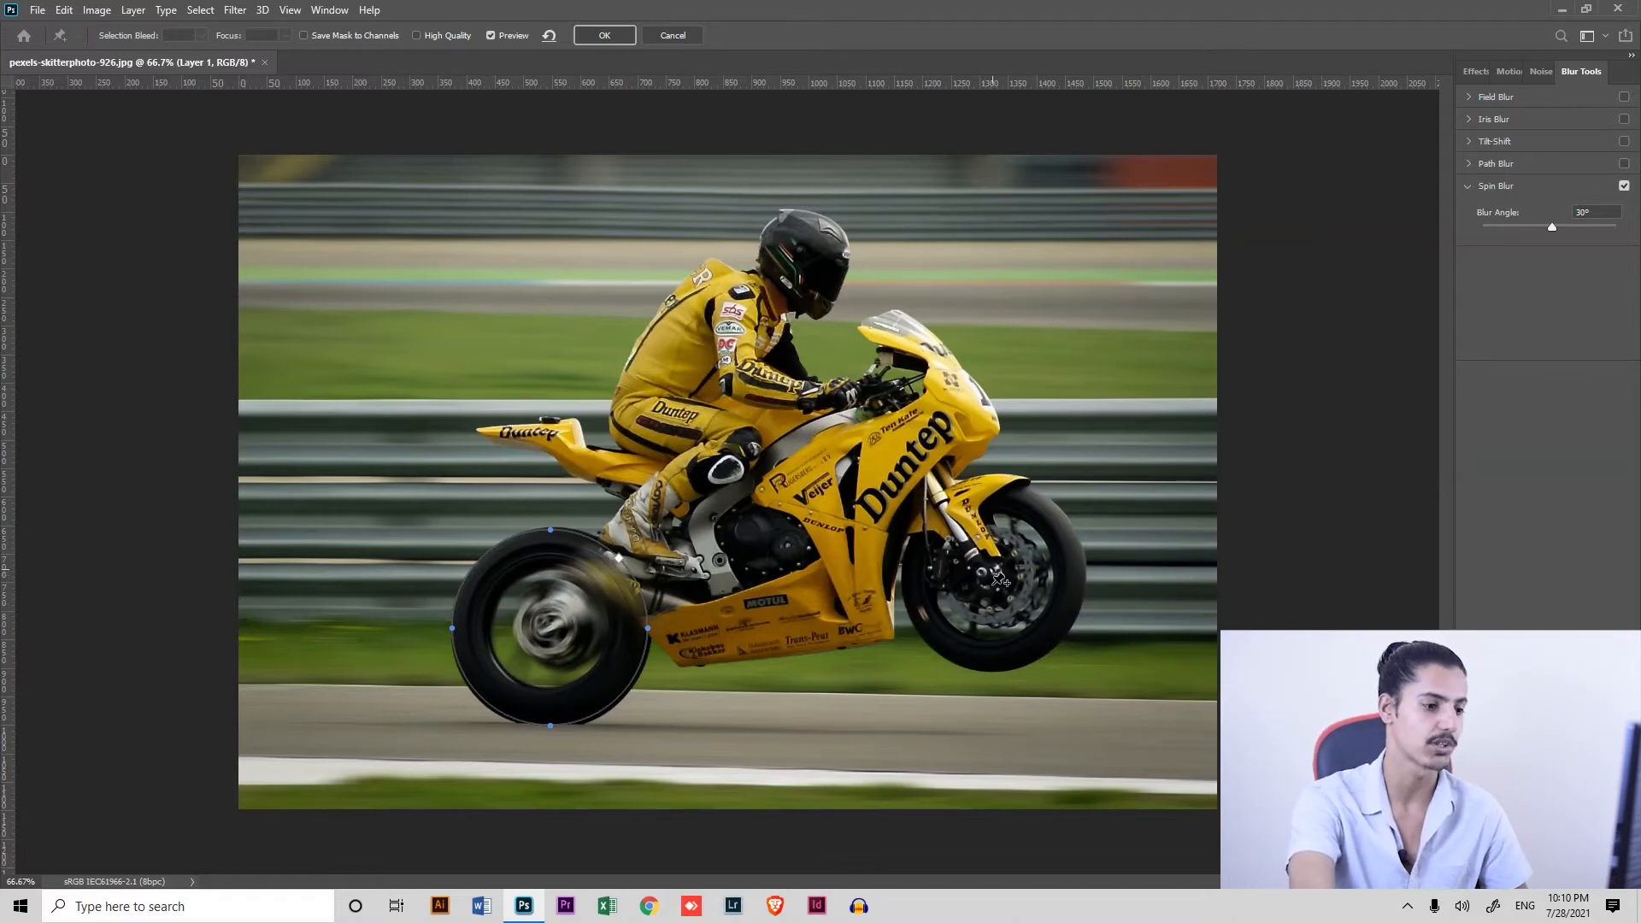
# Duplicate the rear wheel's spin blur onto the front wheel, fit it to that tyre, and apply the filter
pyautogui.click(994, 580)
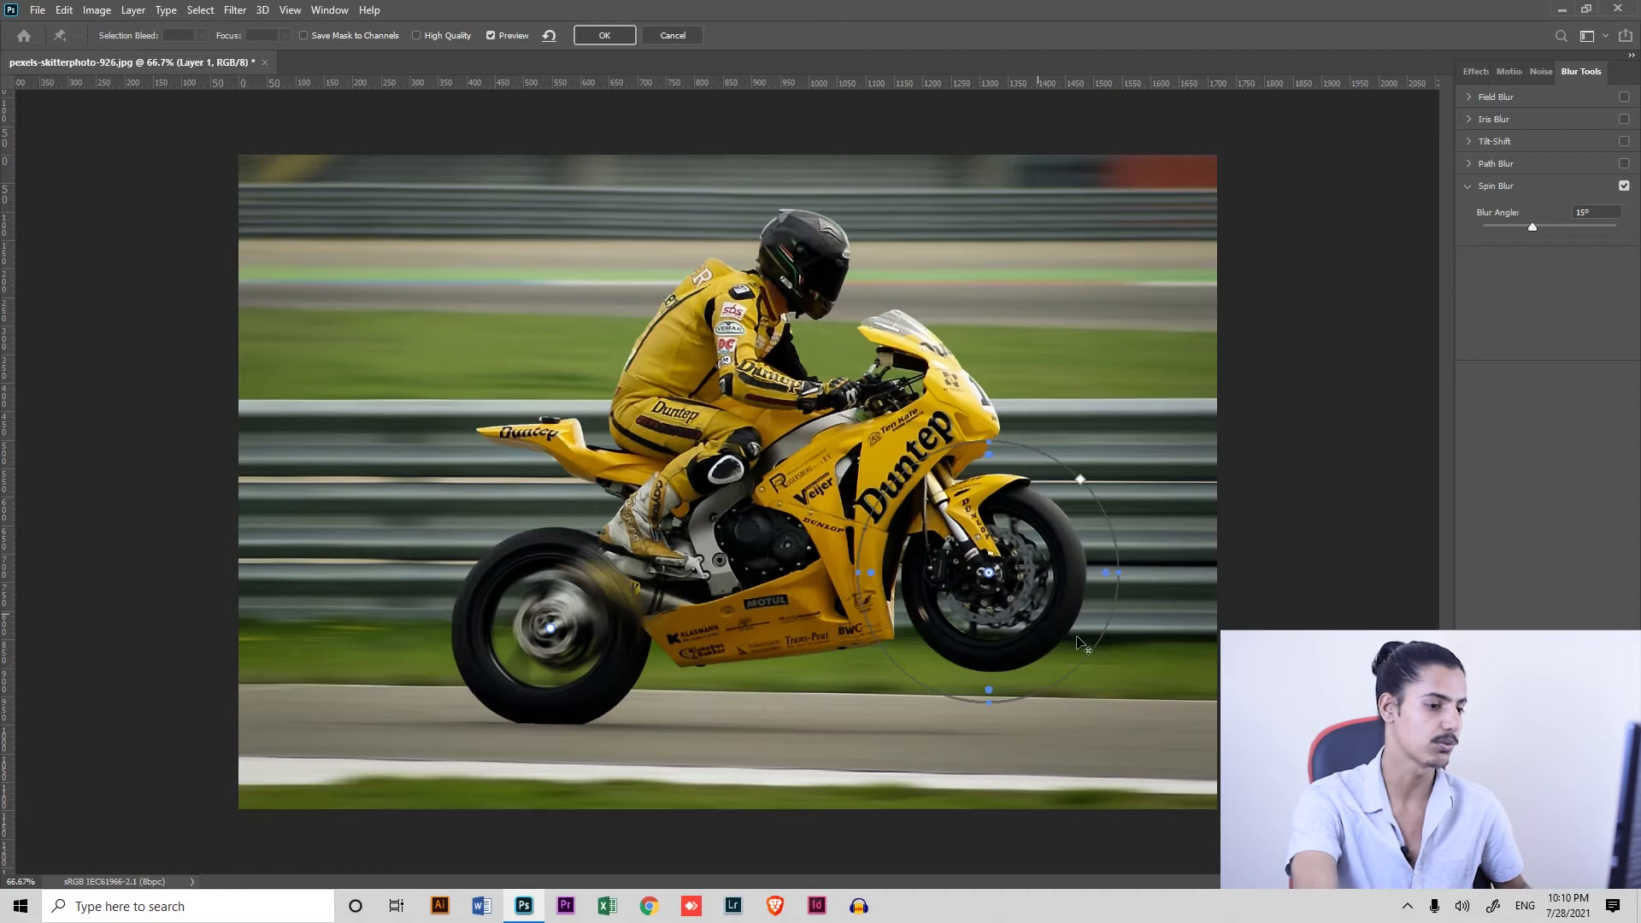
pyautogui.click(552, 630)
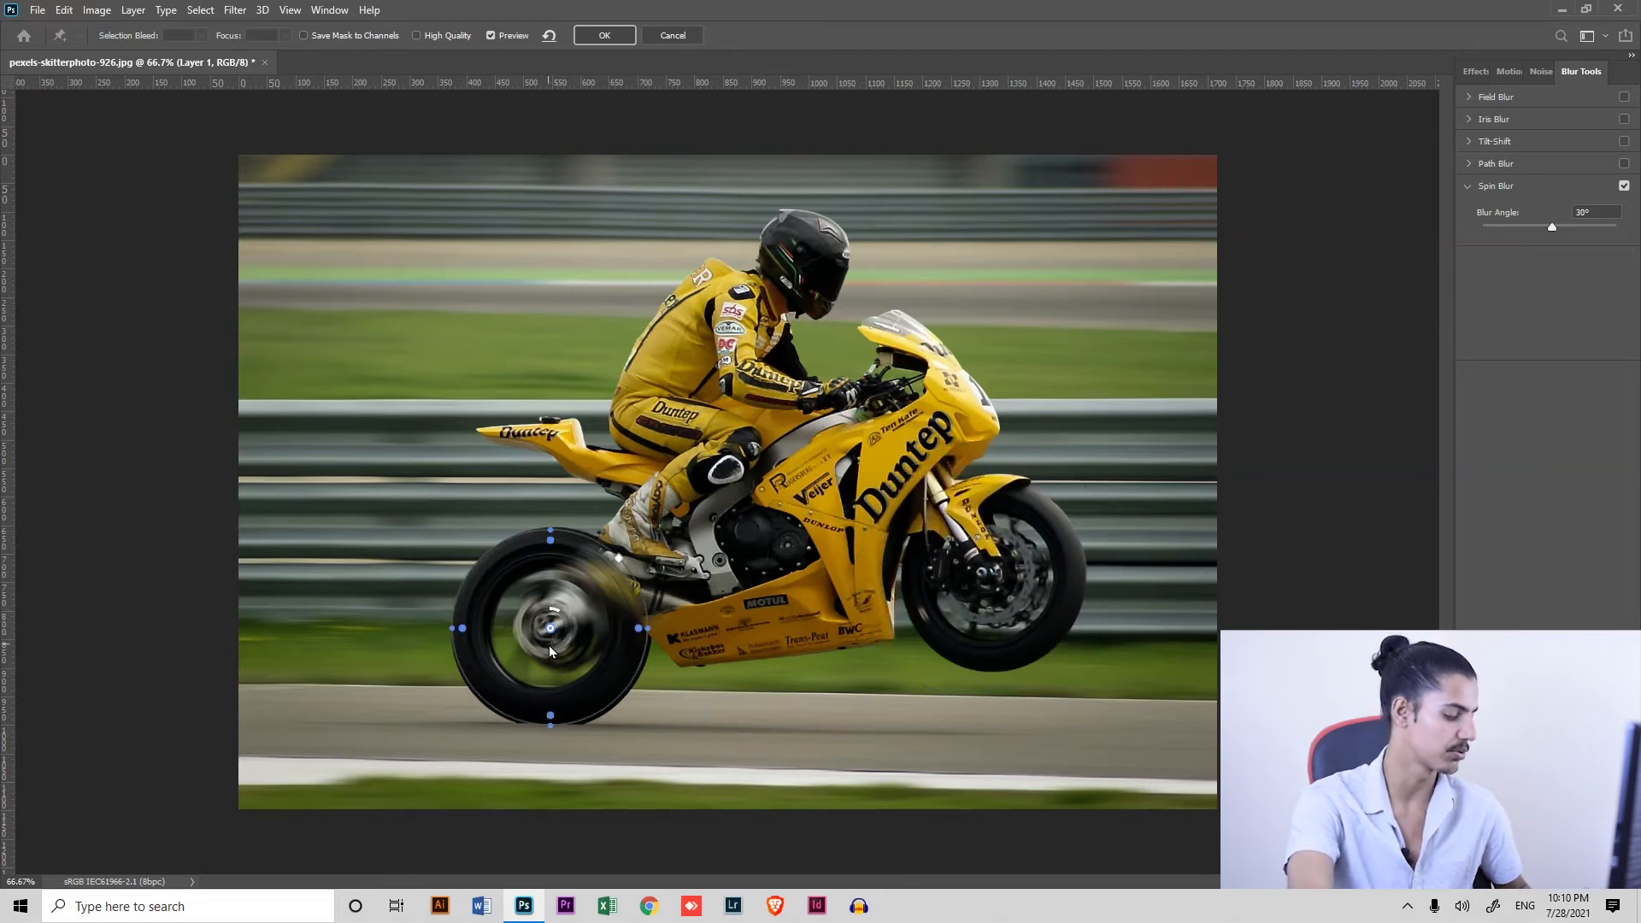
pyautogui.moveTo(551, 655); pyautogui.dragTo(990, 579)
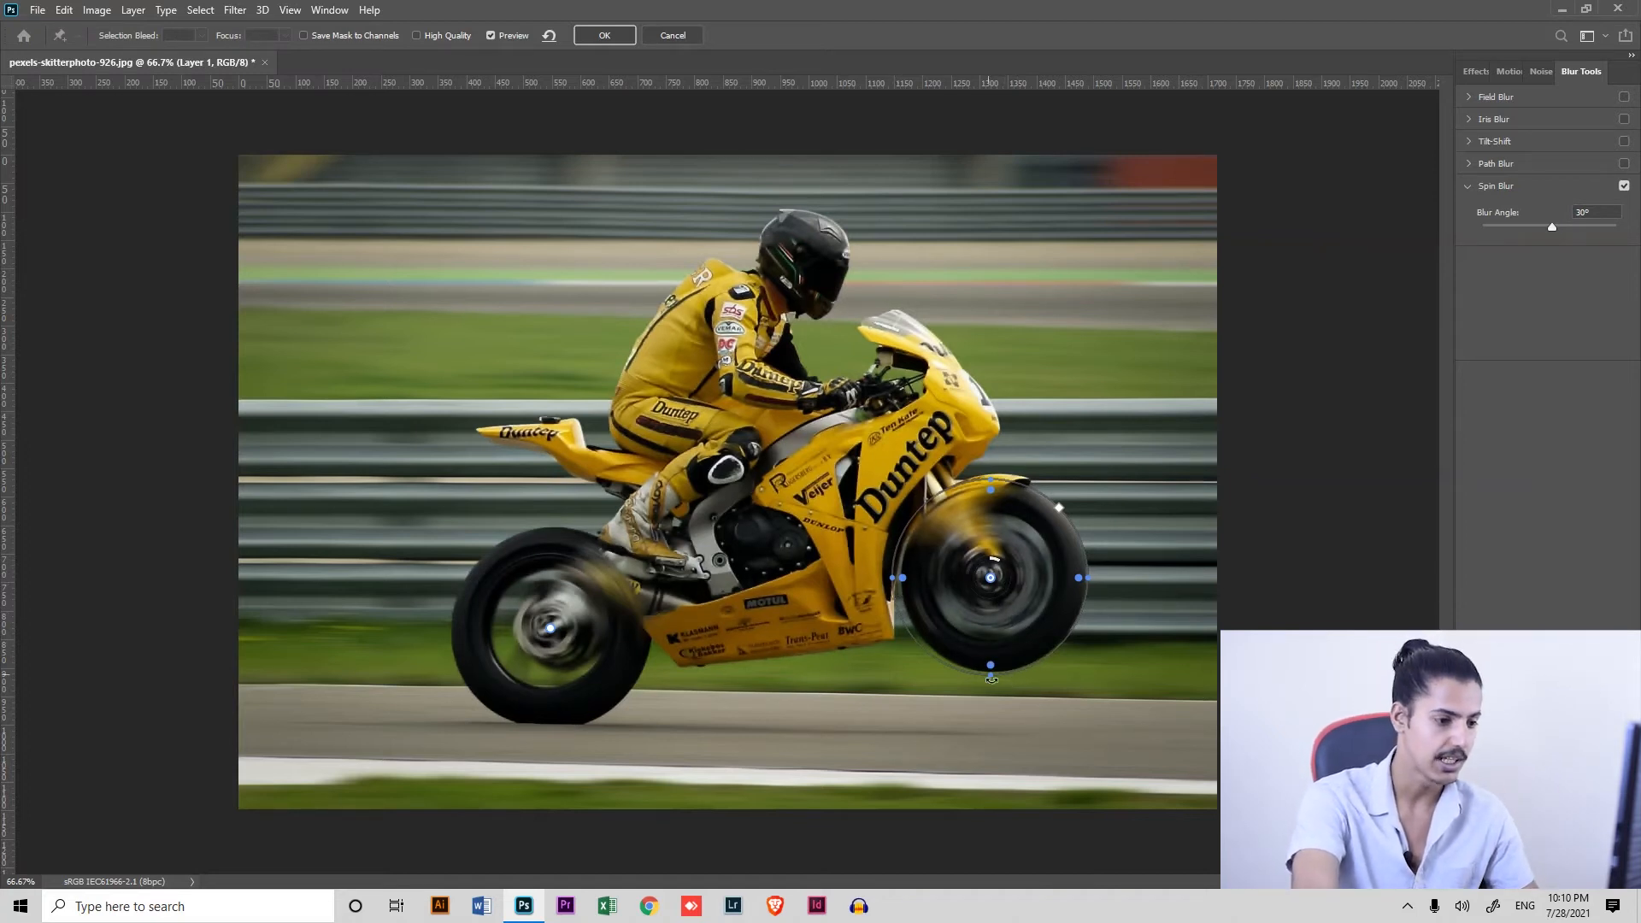
pyautogui.moveTo(1071, 519); pyautogui.dragTo(1068, 523)
pyautogui.moveTo(998, 575); pyautogui.dragTo(994, 578)
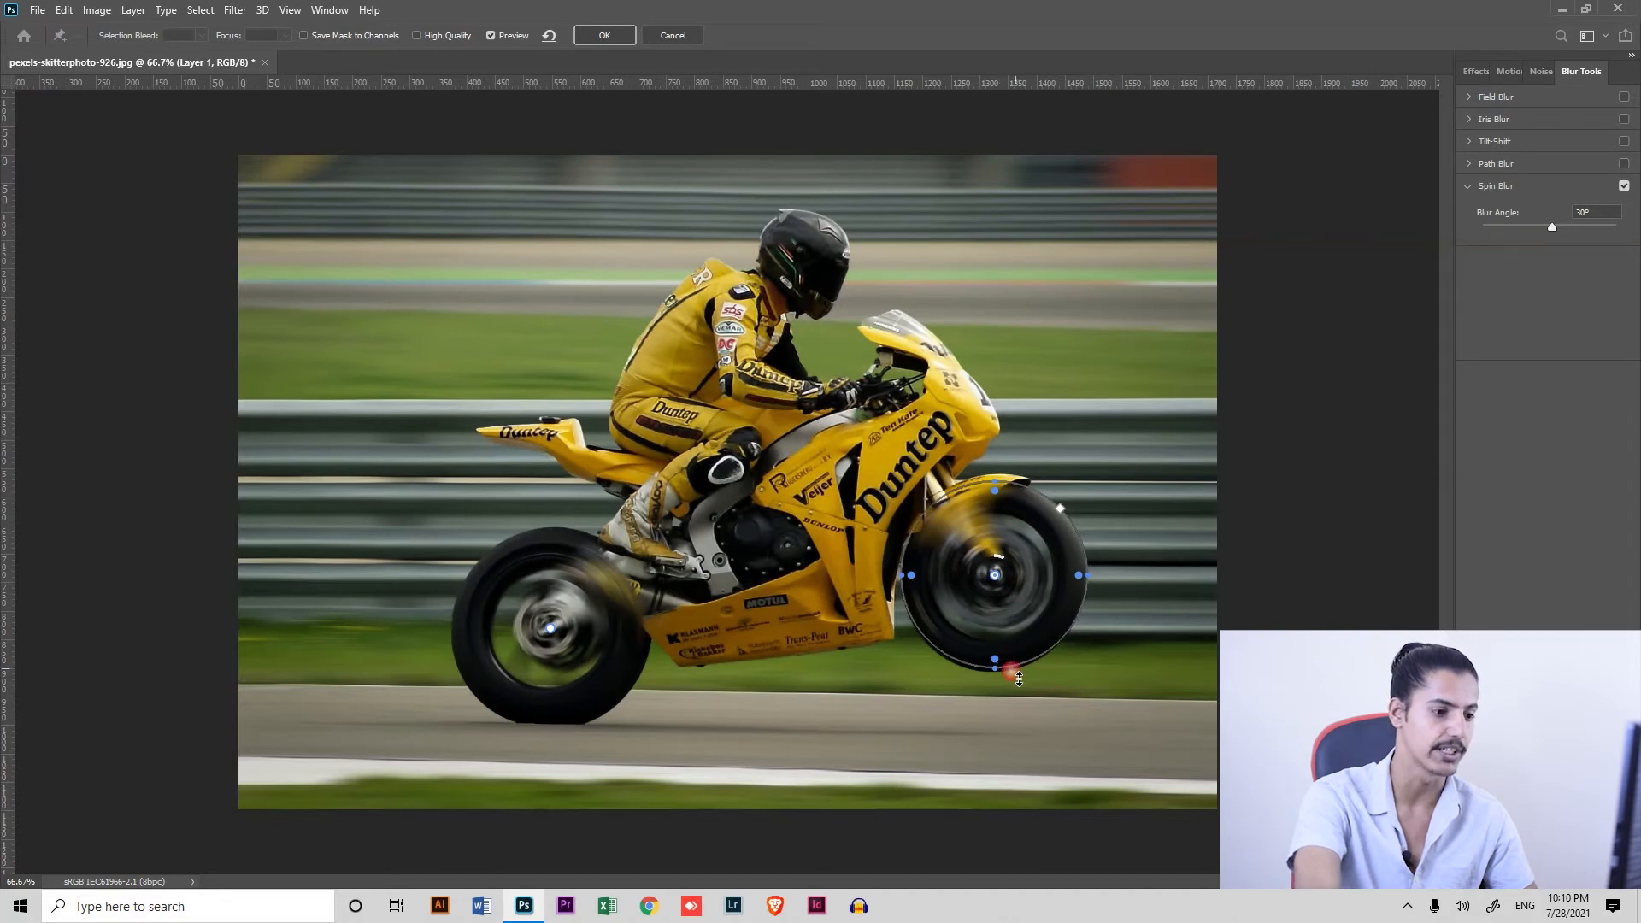
pyautogui.moveTo(996, 584); pyautogui.dragTo(1086, 578)
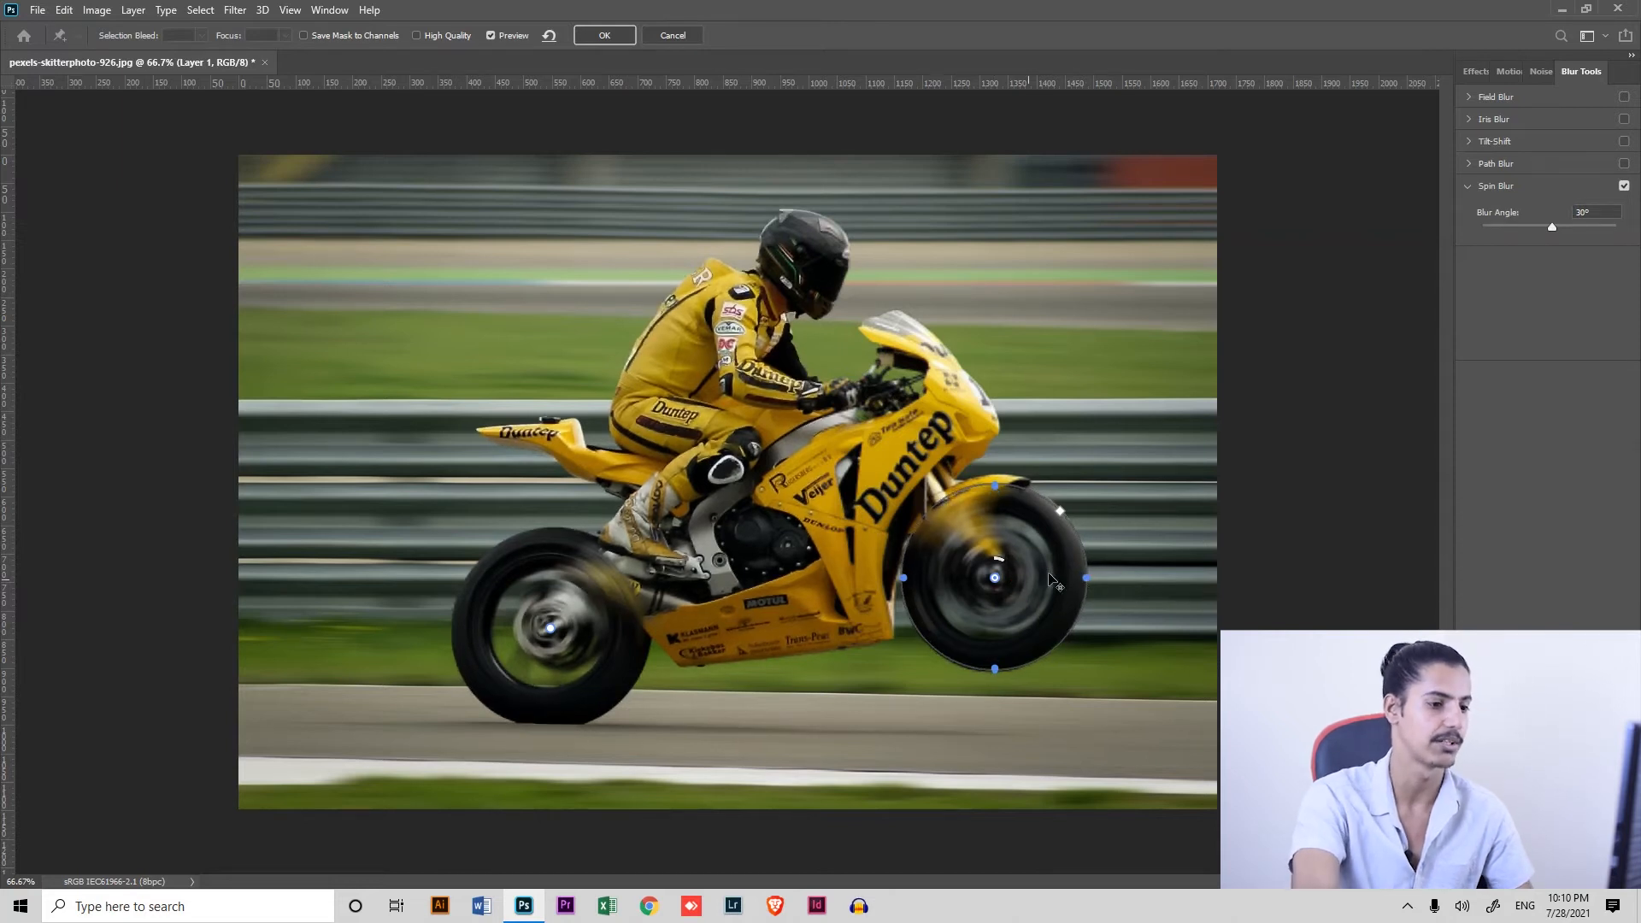
pyautogui.click(605, 35)
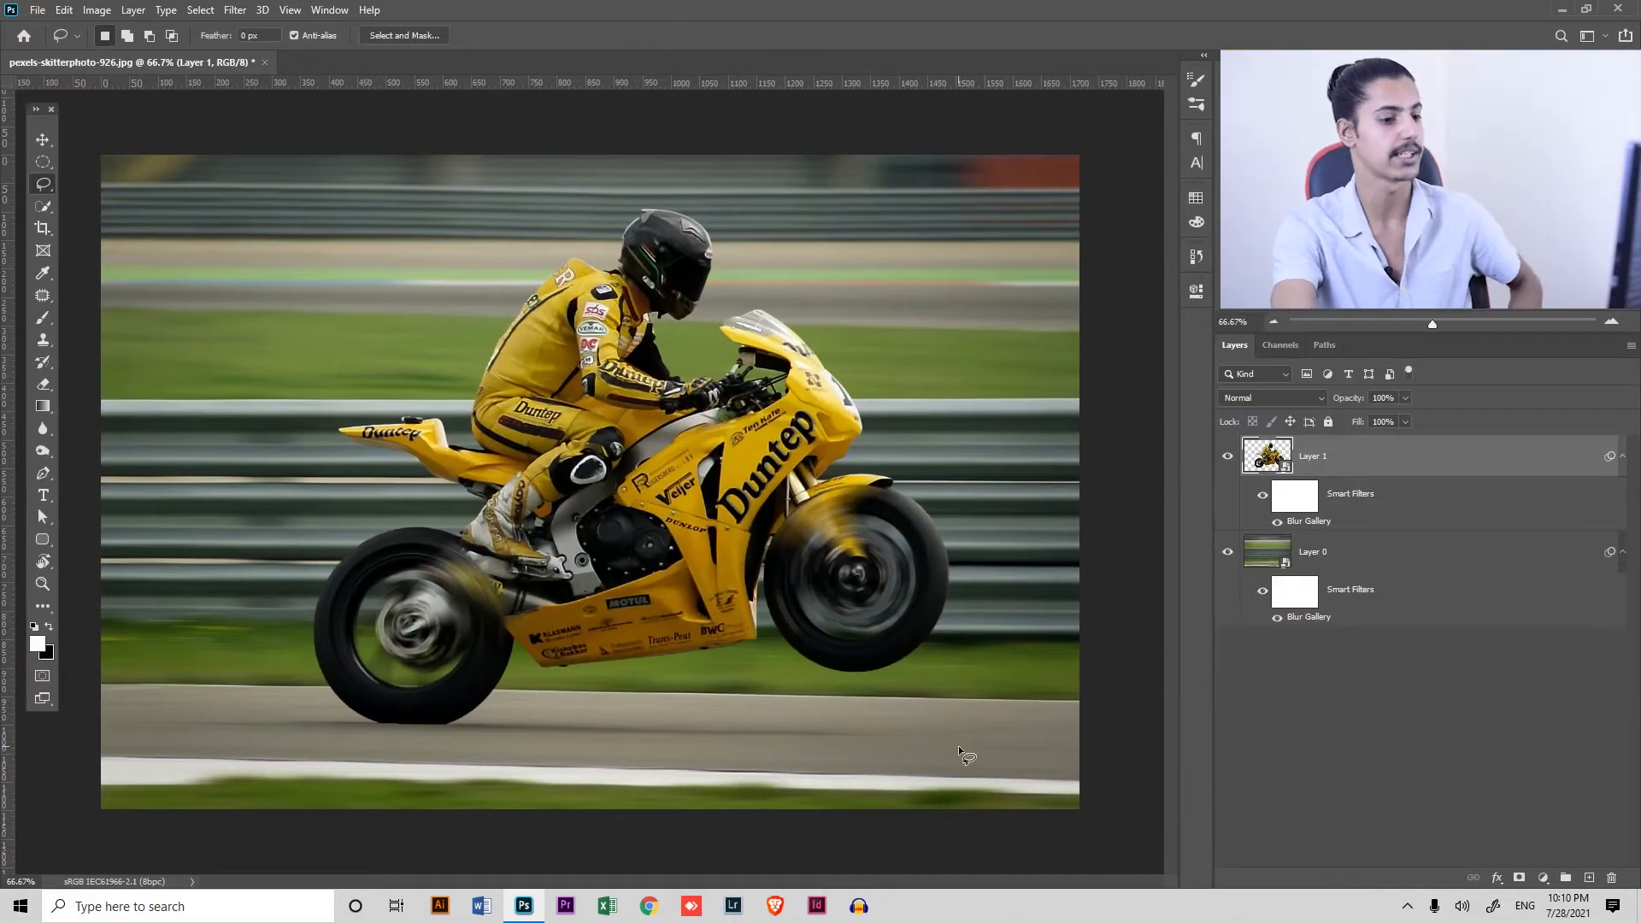
# Reopen Layer 0's Blur Gallery filter, set its grain noise to an amount of 11.60% and a size of 43%, and apply it
pyautogui.moveTo(357, 578); pyautogui.dragTo(437, 641)
pyautogui.moveTo(675, 521)
pyautogui.mouseDown()
pyautogui.moveTo(607, 647)
pyautogui.moveTo(608, 678)
pyautogui.mouseUp()
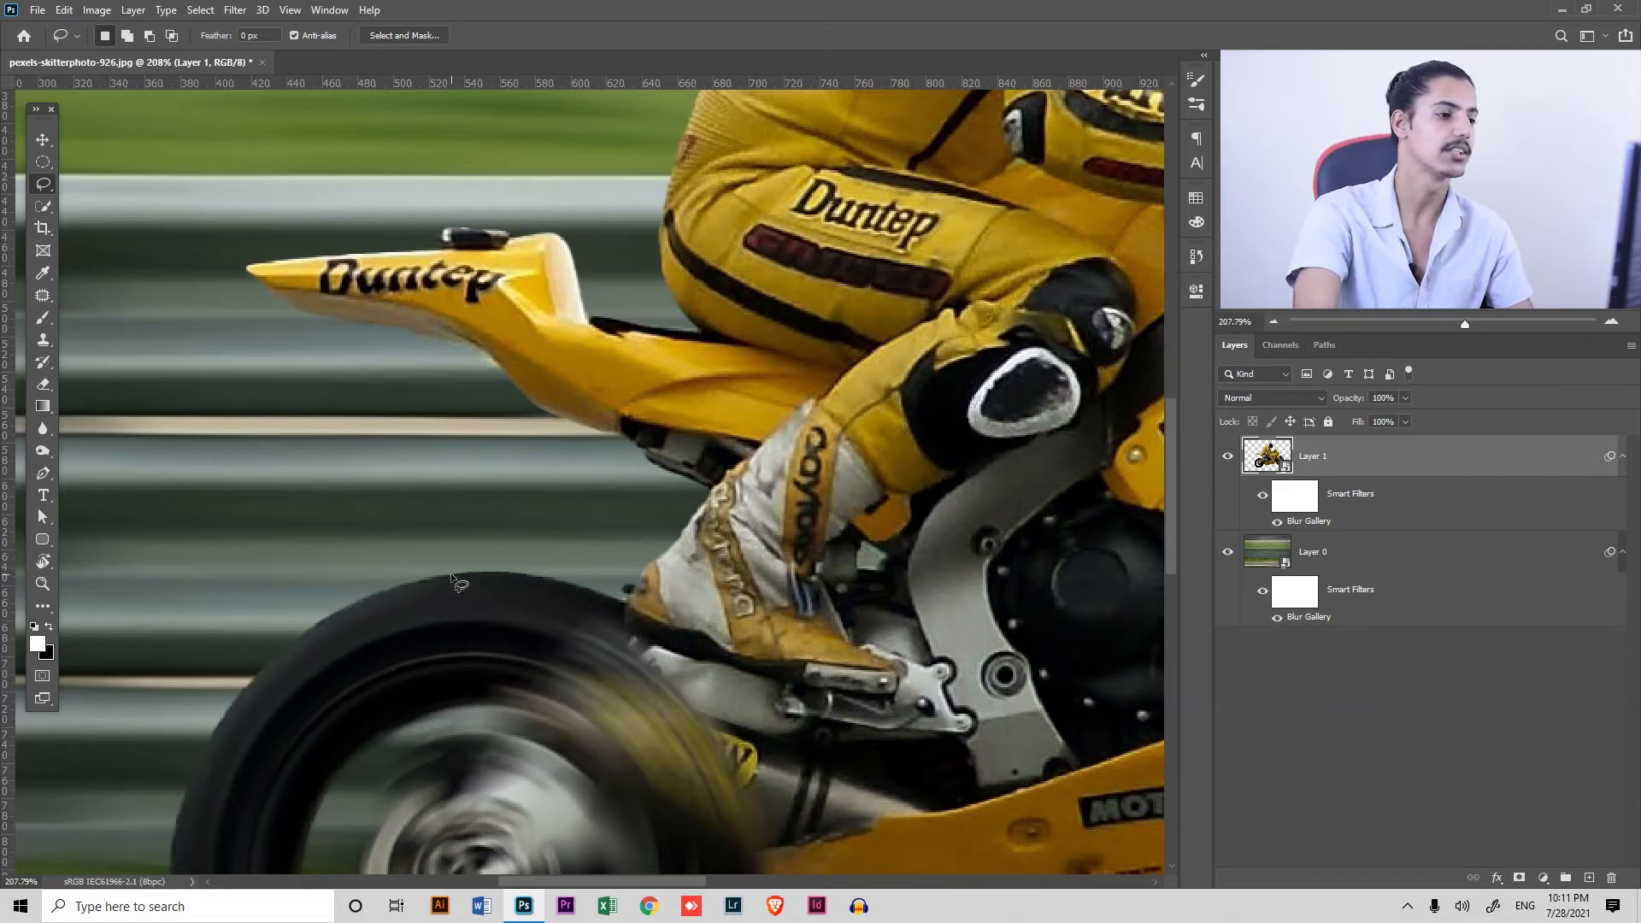
pyautogui.moveTo(605, 486); pyautogui.dragTo(832, 463)
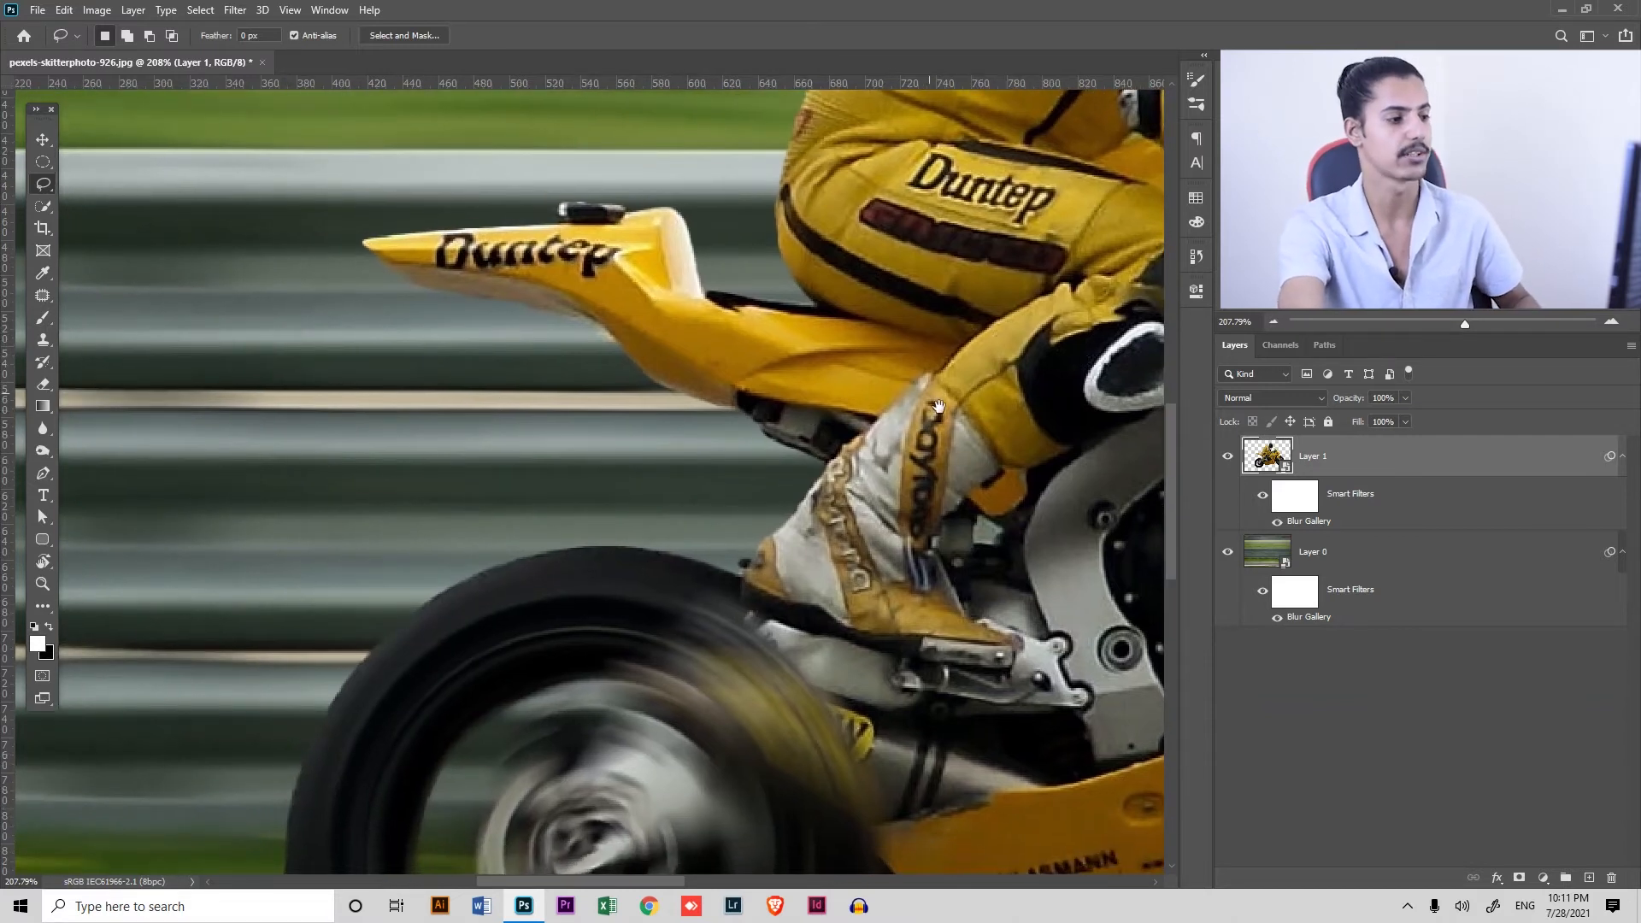
pyautogui.moveTo(925, 417); pyautogui.dragTo(735, 721)
pyautogui.moveTo(716, 311); pyautogui.dragTo(751, 371)
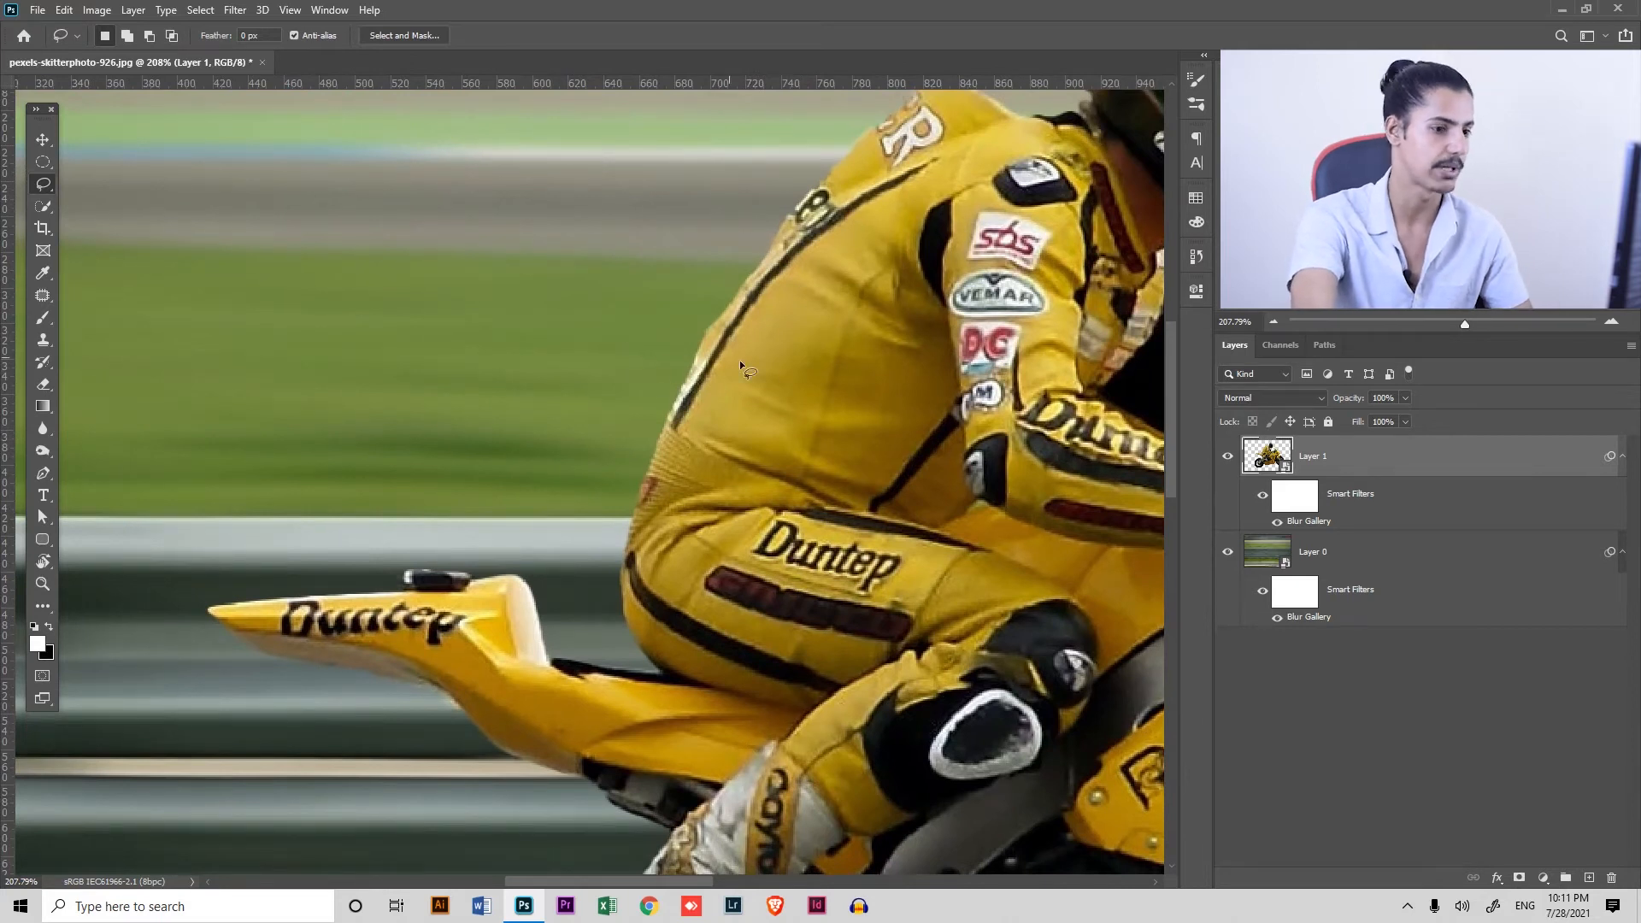
pyautogui.click(1502, 560)
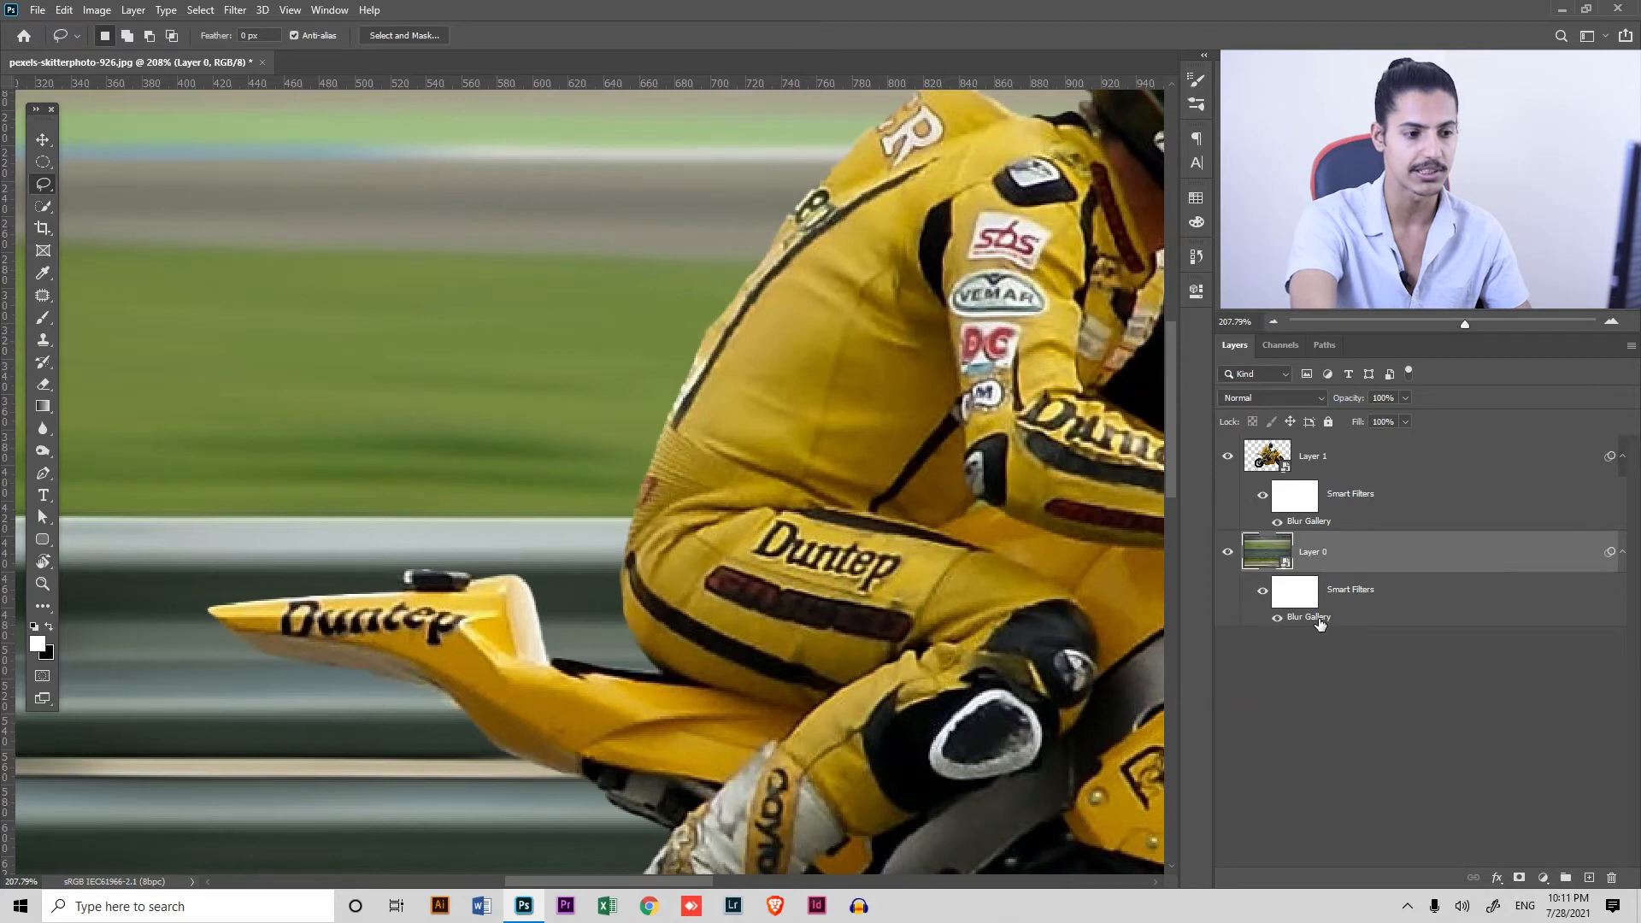
pyautogui.press('Tab')
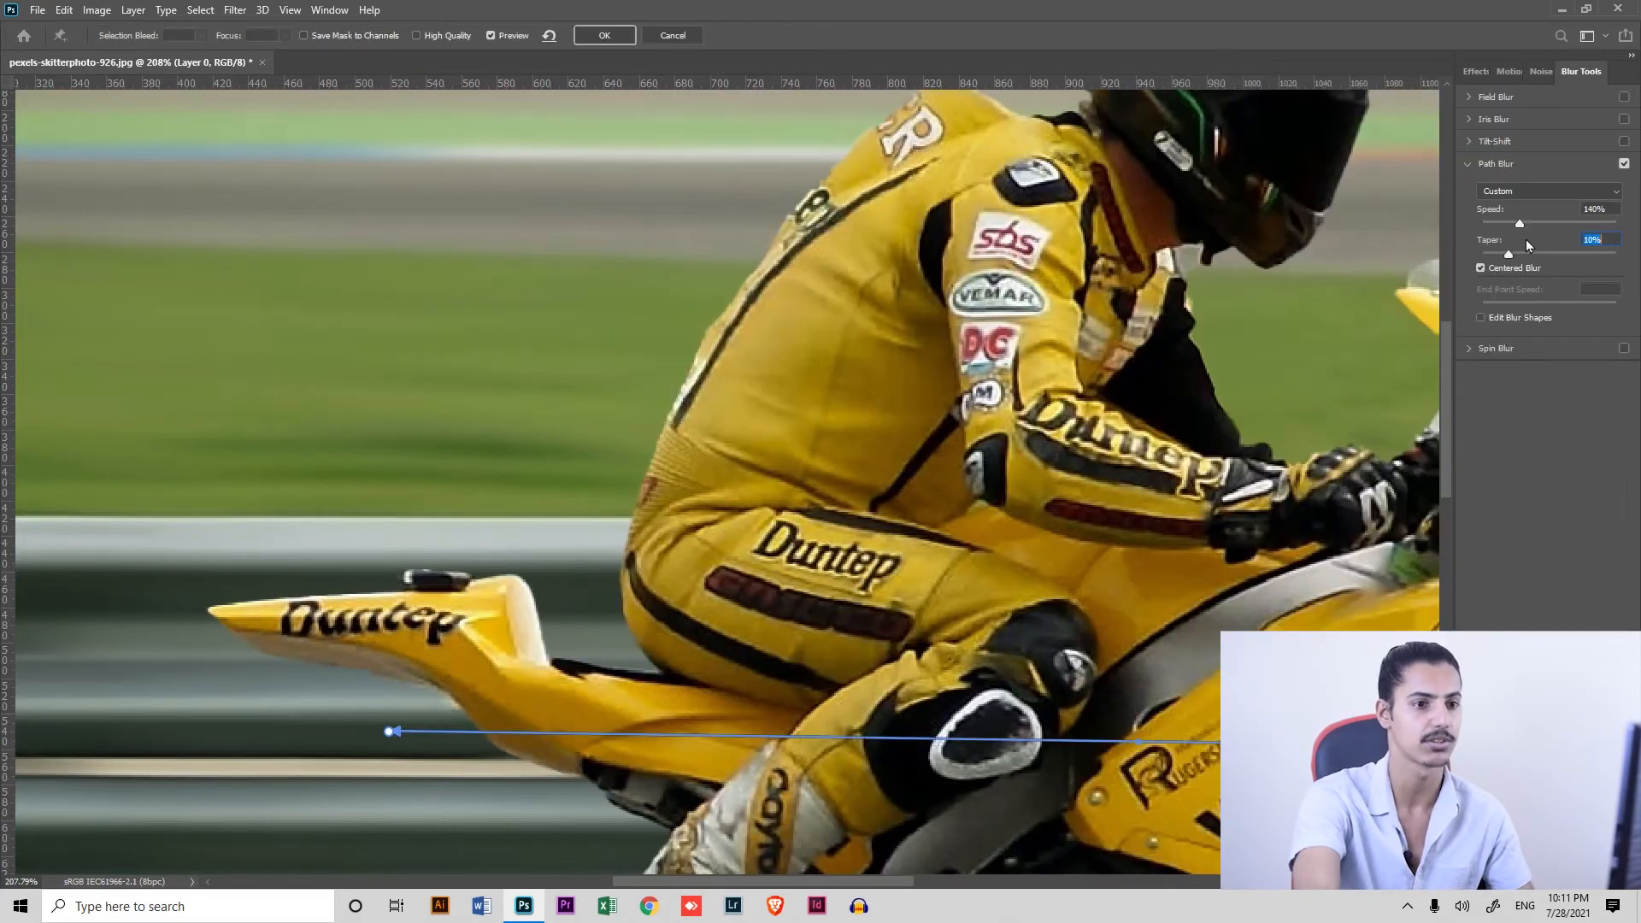
pyautogui.click(1537, 69)
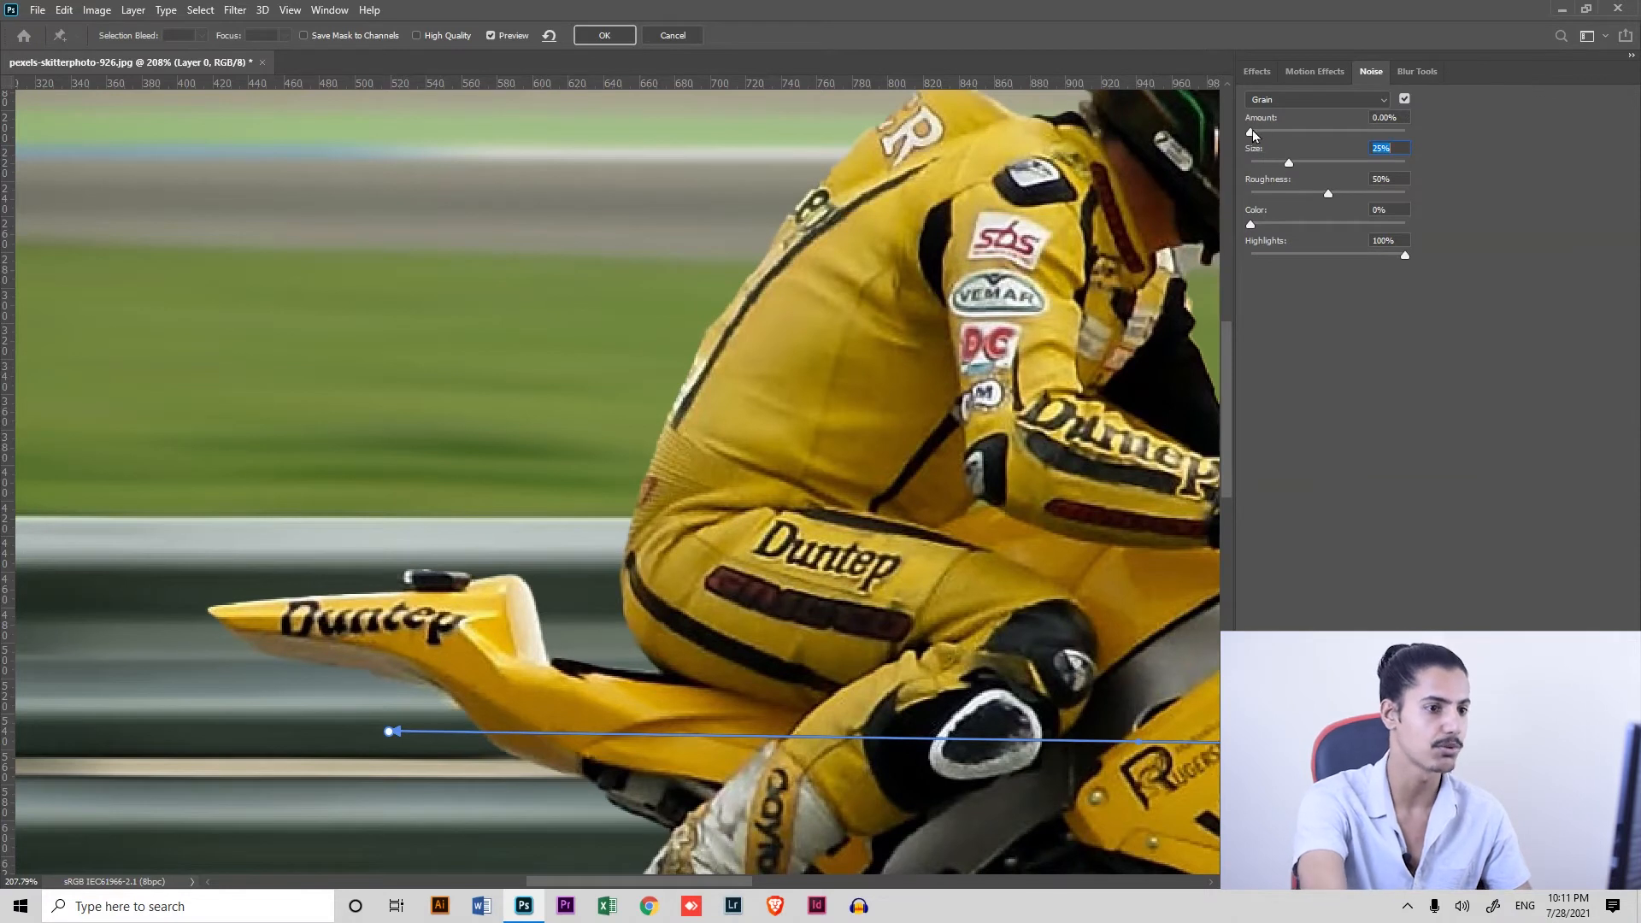
pyautogui.moveTo(1270, 135); pyautogui.dragTo(1266, 140)
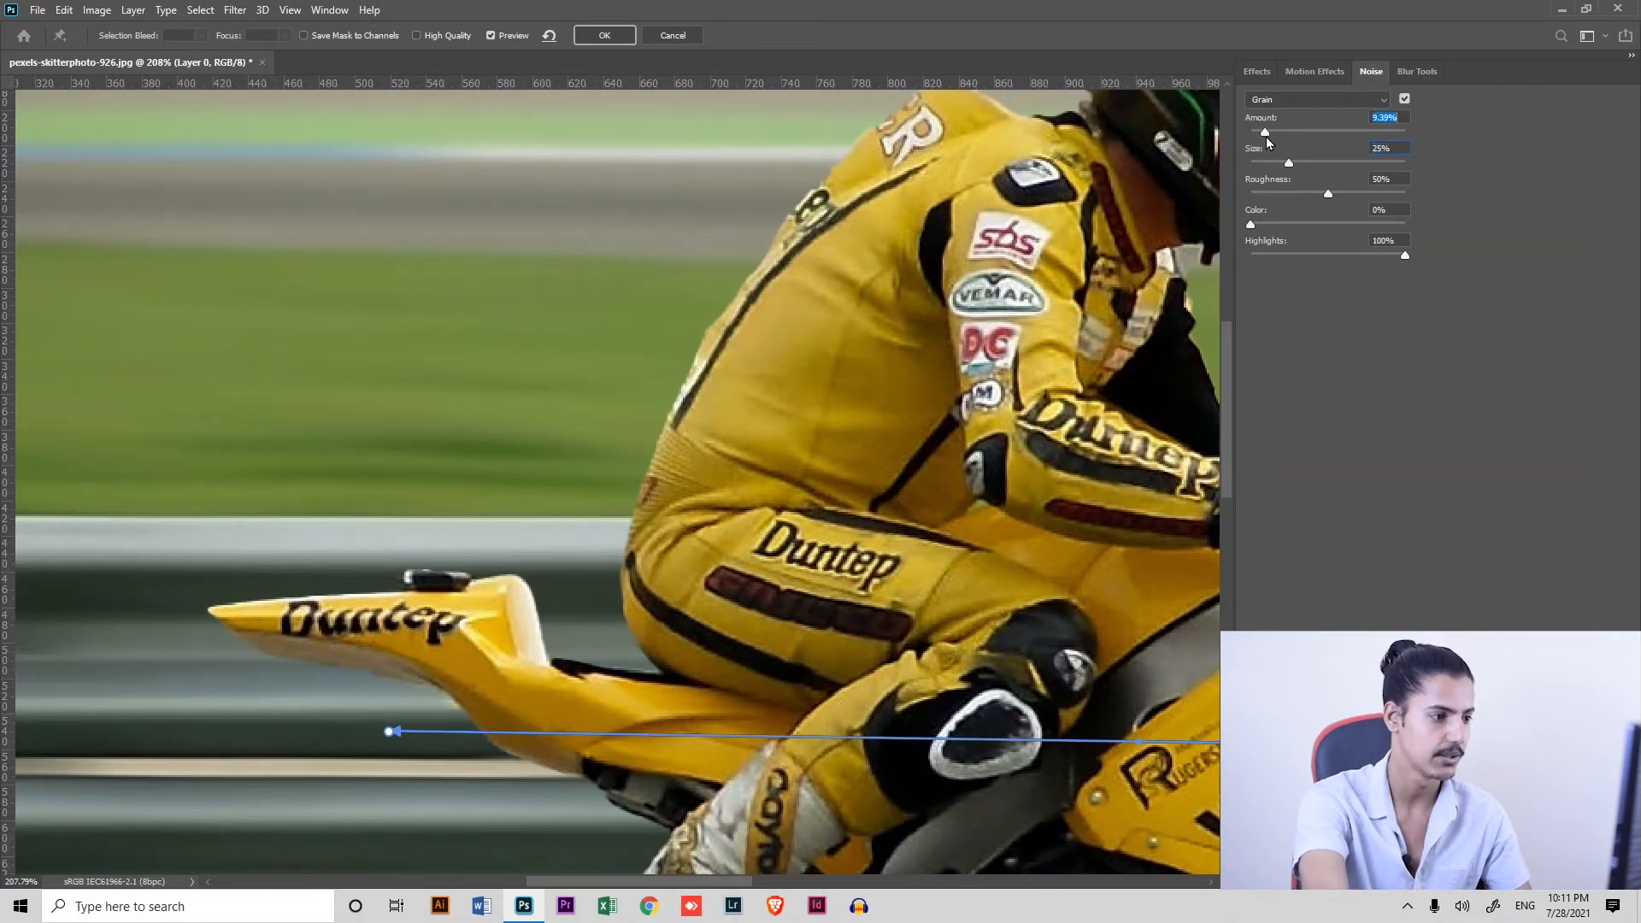
pyautogui.moveTo(1290, 162); pyautogui.dragTo(1298, 165)
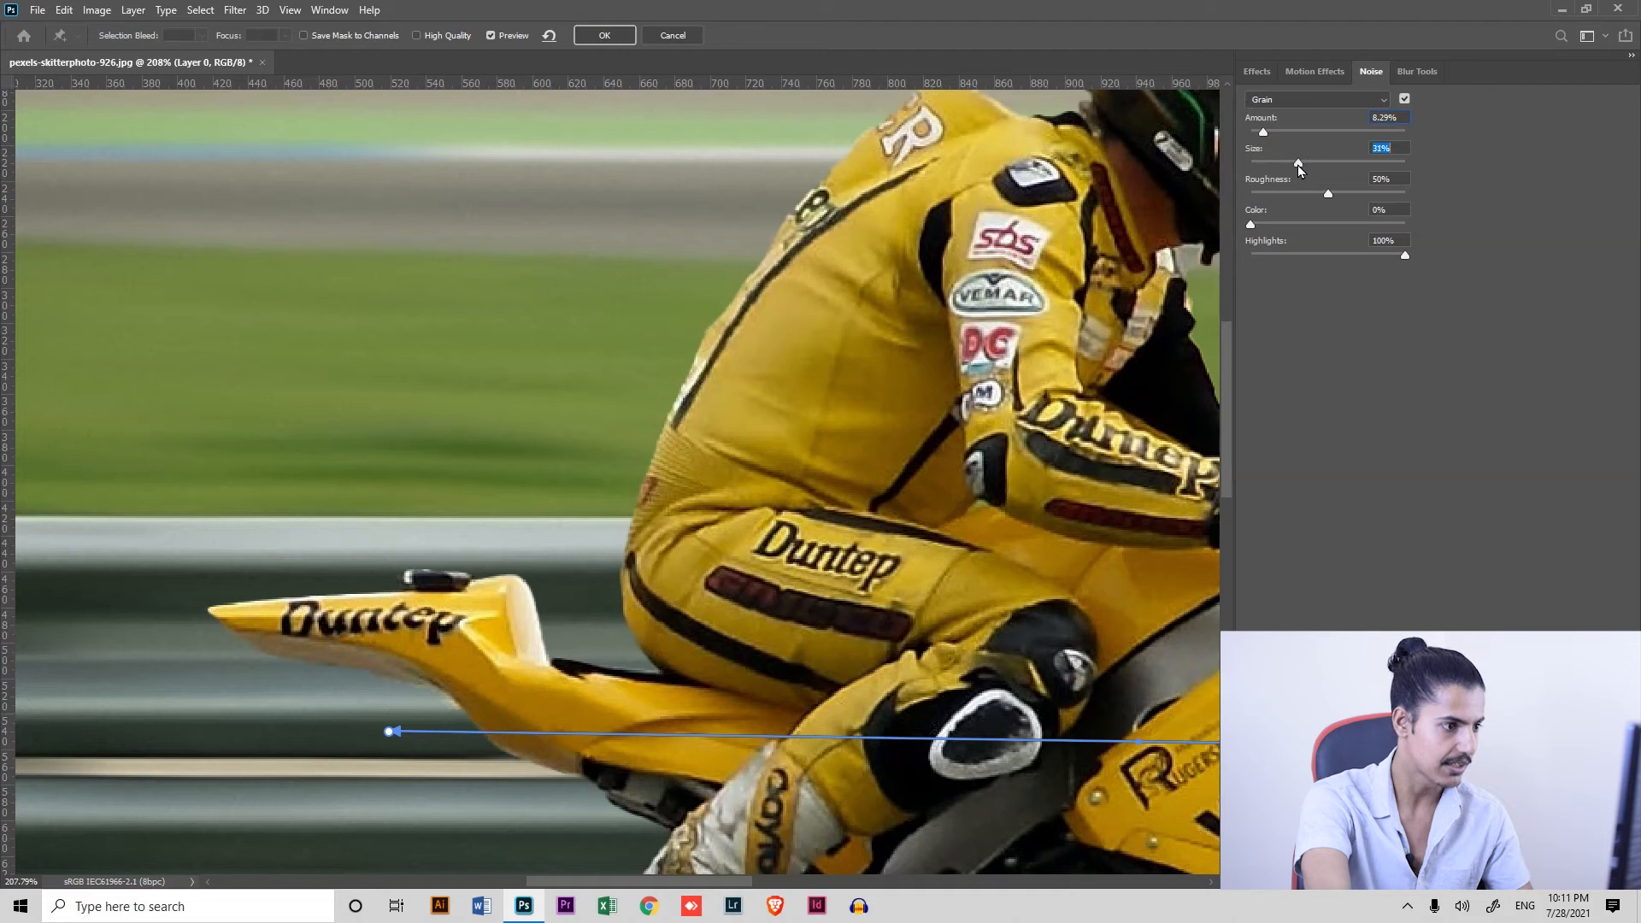
pyautogui.moveTo(1265, 135); pyautogui.dragTo(1269, 135)
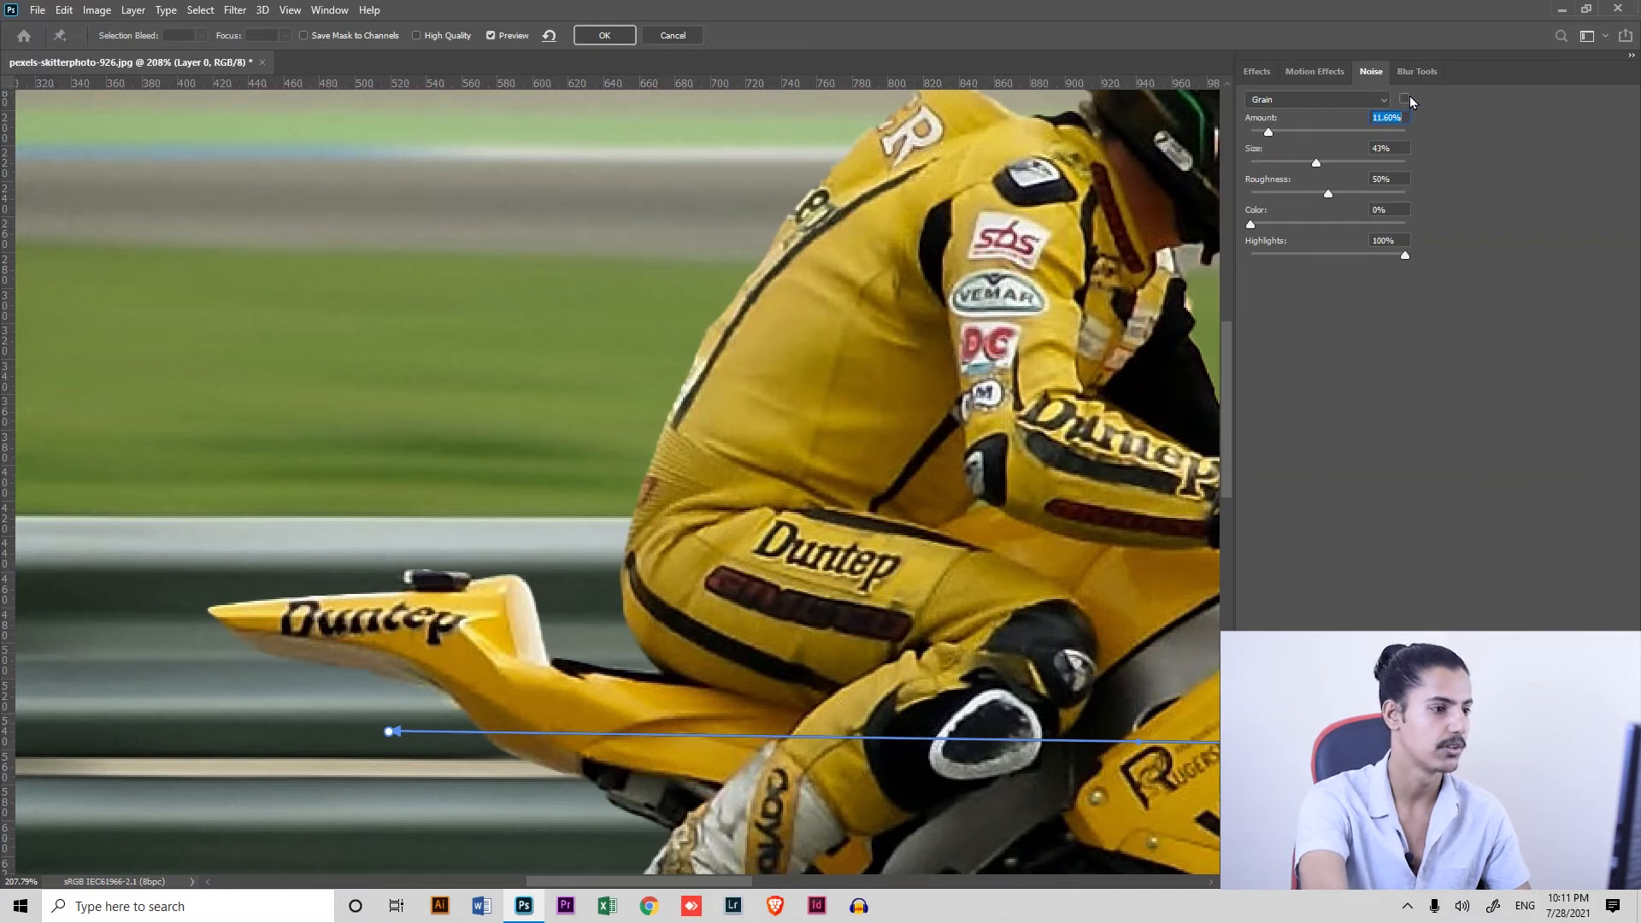
pyautogui.click(604, 35)
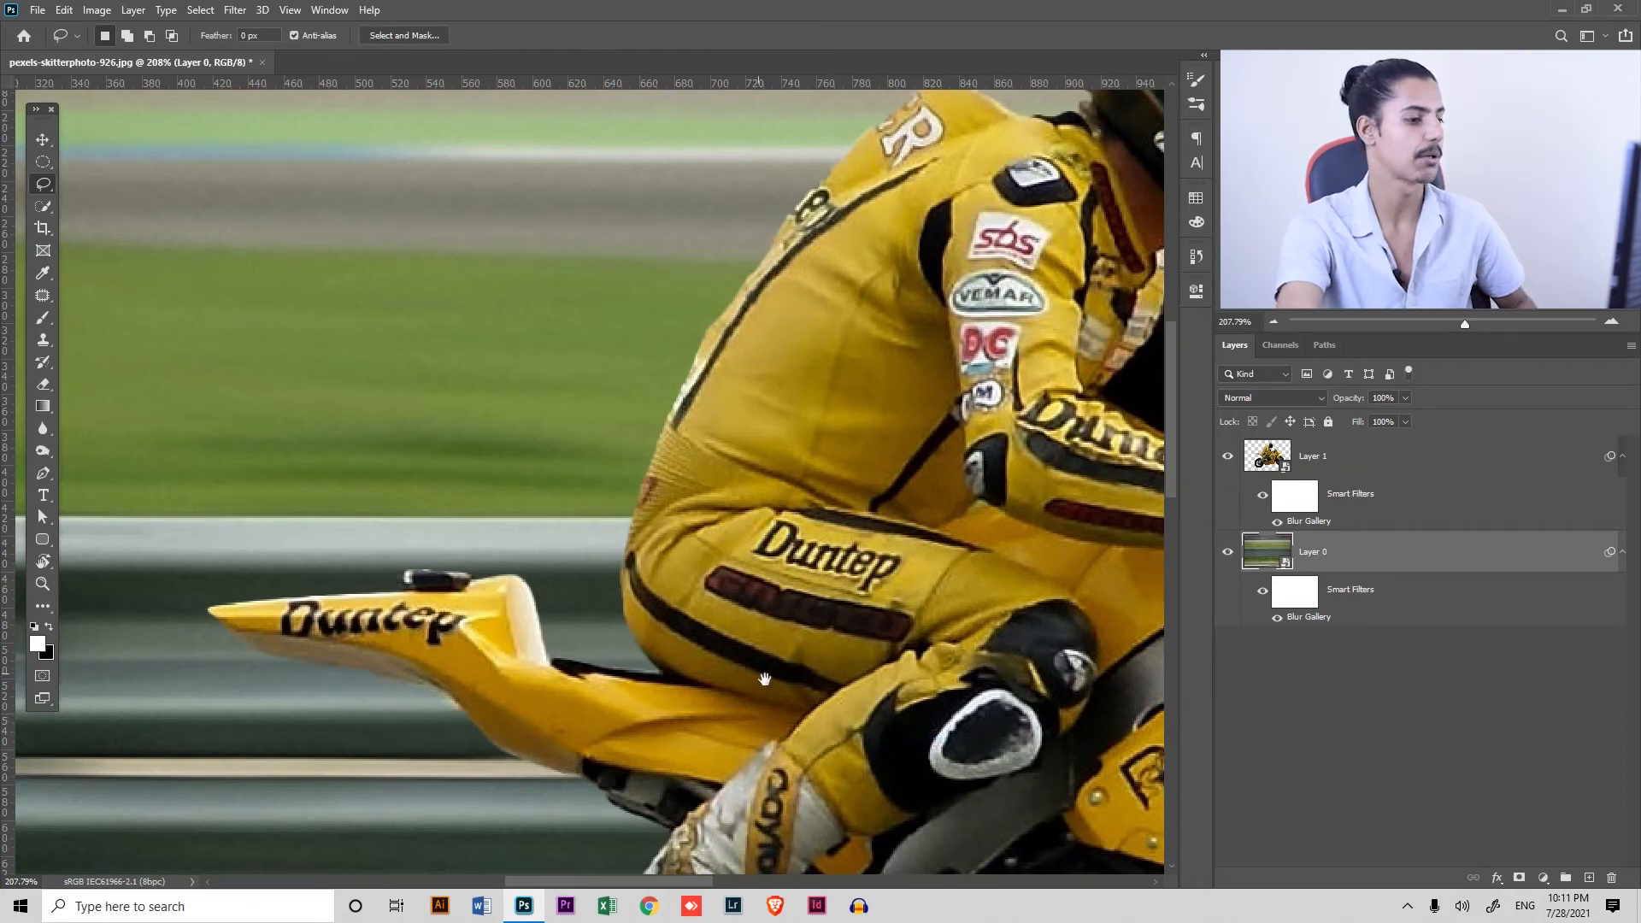
# Reopen Layer 1's Blur Gallery filter and add a small amount of grain noise to the wheels' spin blur
pyautogui.moveTo(759, 678); pyautogui.dragTo(785, 284)
pyautogui.moveTo(727, 774); pyautogui.dragTo(954, 498)
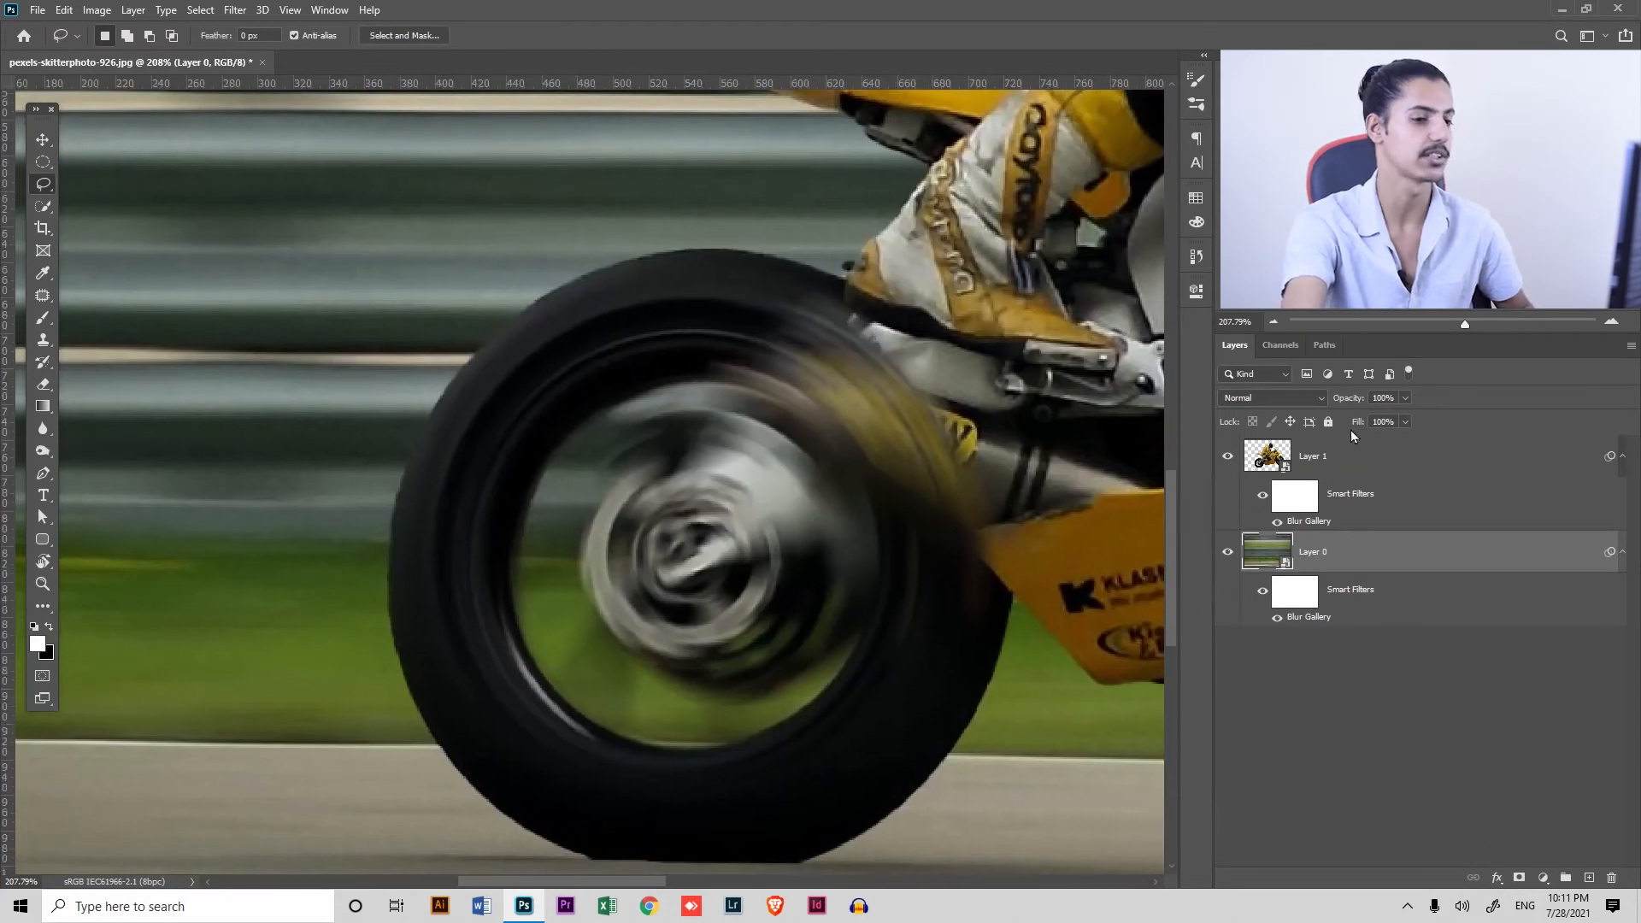
pyautogui.moveTo(1313, 521); pyautogui.dragTo(1320, 529)
pyautogui.doubleClick(1321, 528)
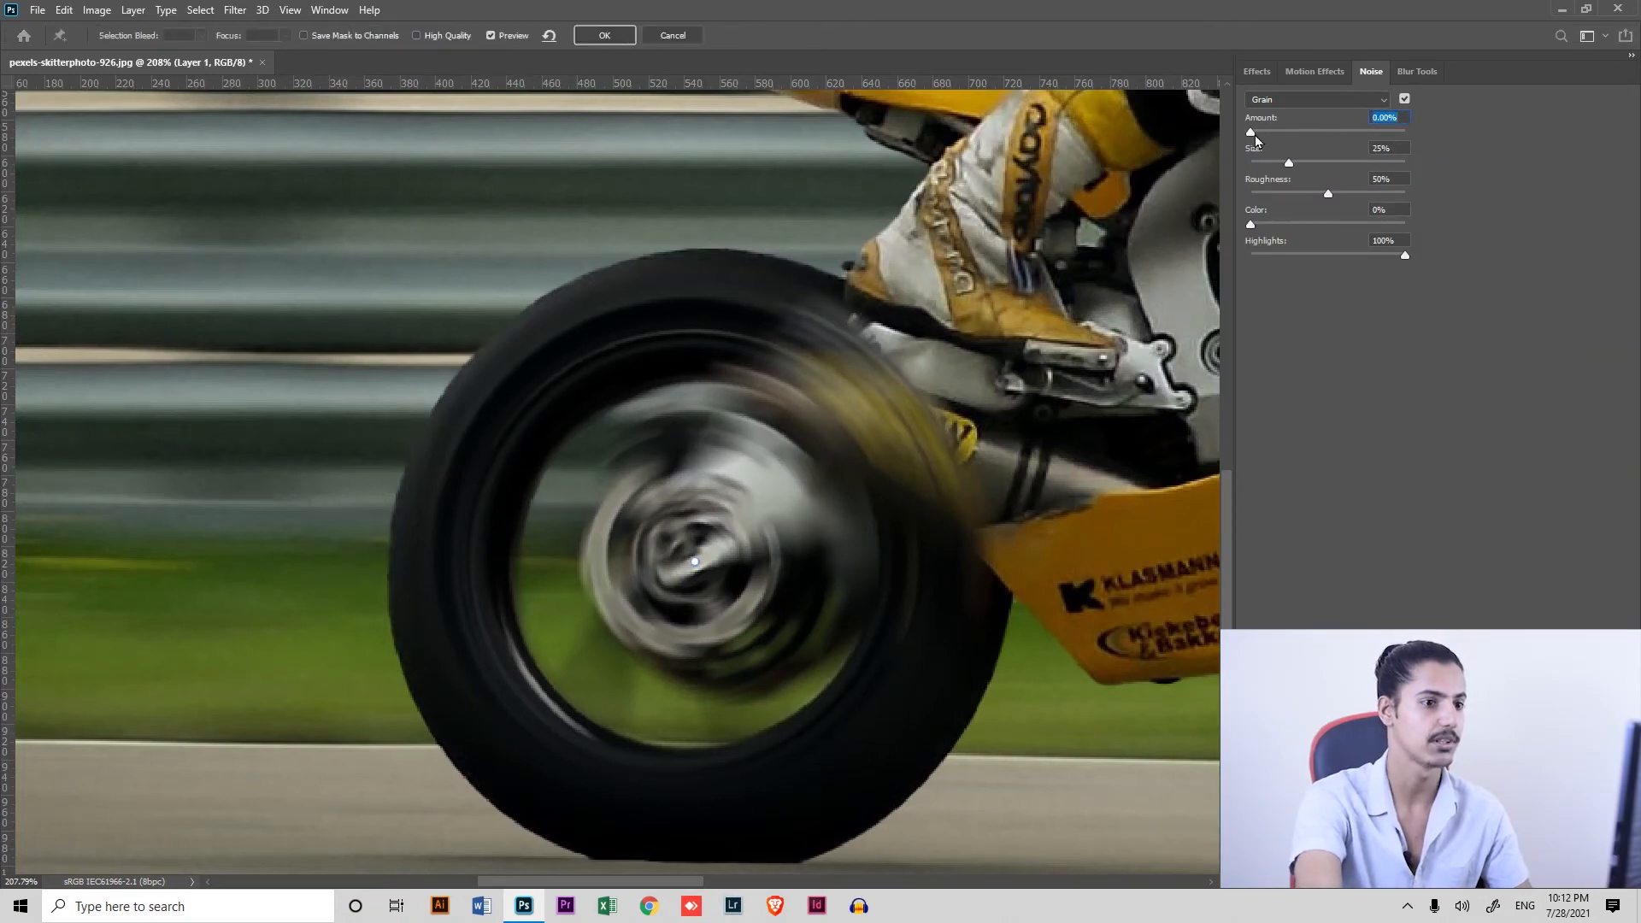
pyautogui.moveTo(1256, 135); pyautogui.dragTo(1272, 137)
pyautogui.moveTo(1290, 160); pyautogui.dragTo(1270, 135)
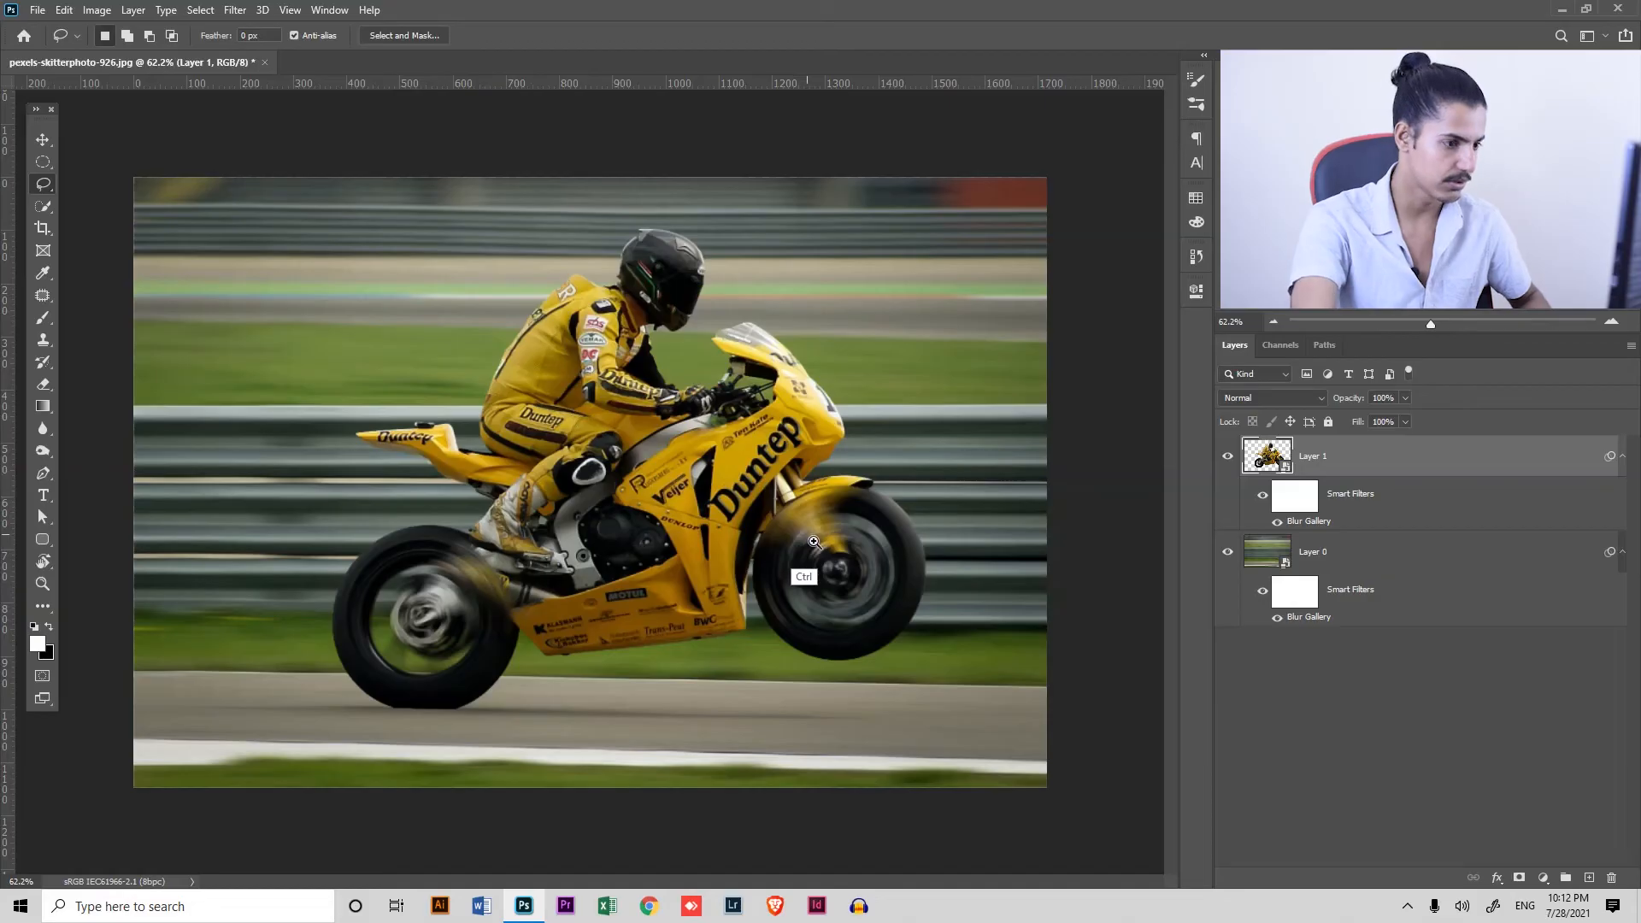
pyautogui.moveTo(813, 541); pyautogui.dragTo(903, 599)
pyautogui.moveTo(759, 604); pyautogui.dragTo(672, 529)
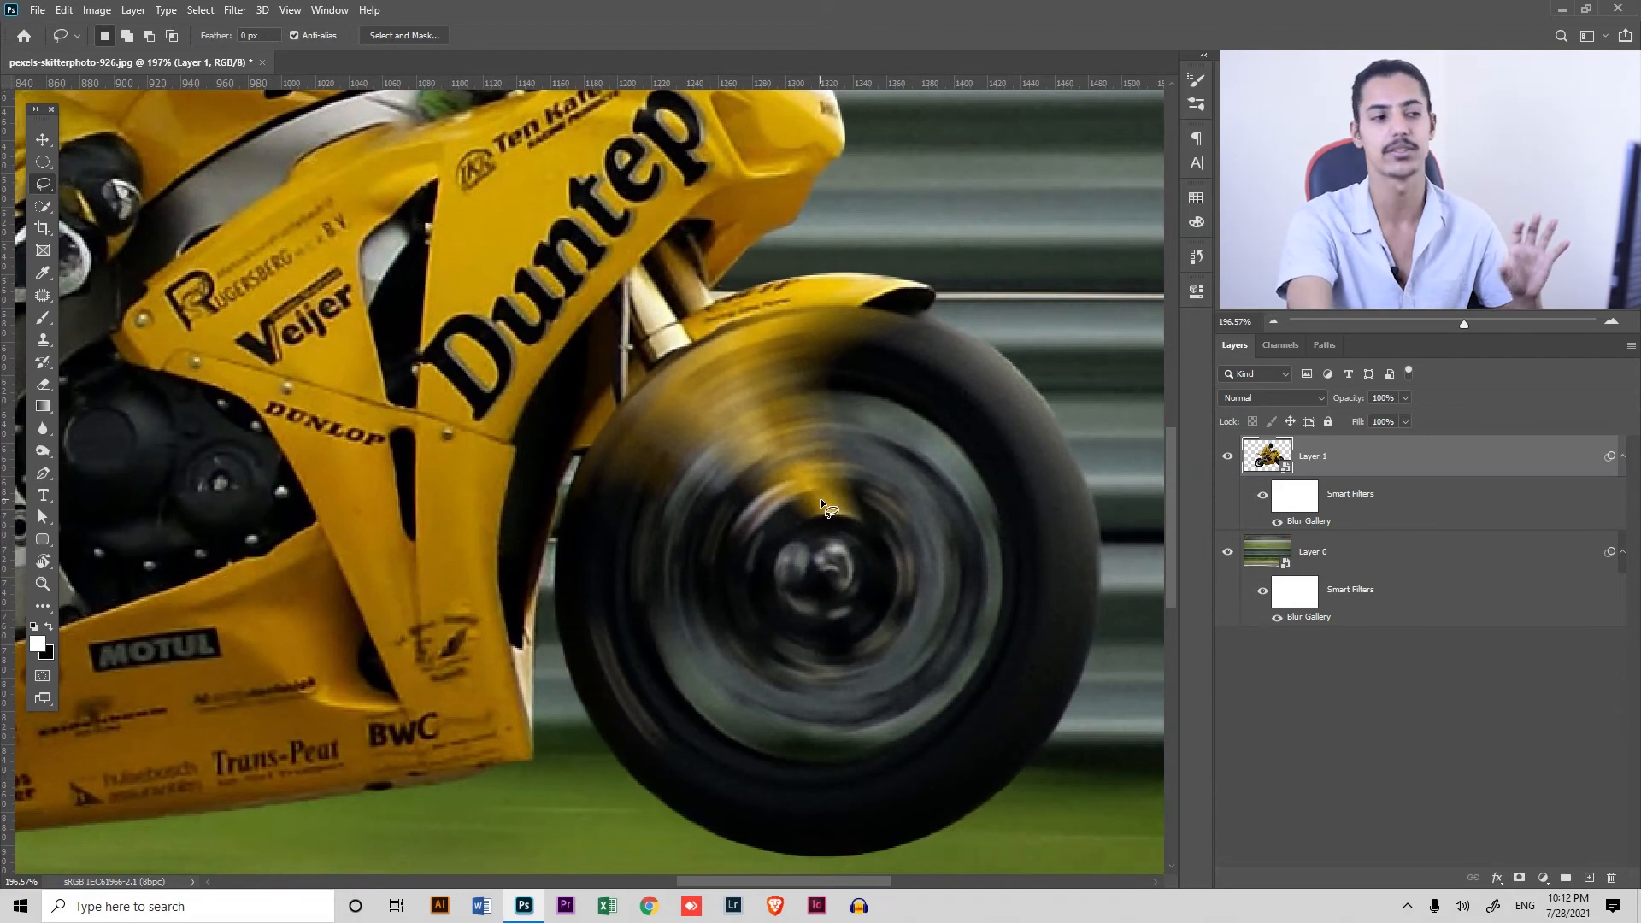
pyautogui.hotkey('ctrl', '-')
pyautogui.hotkey('ctrl', '-')
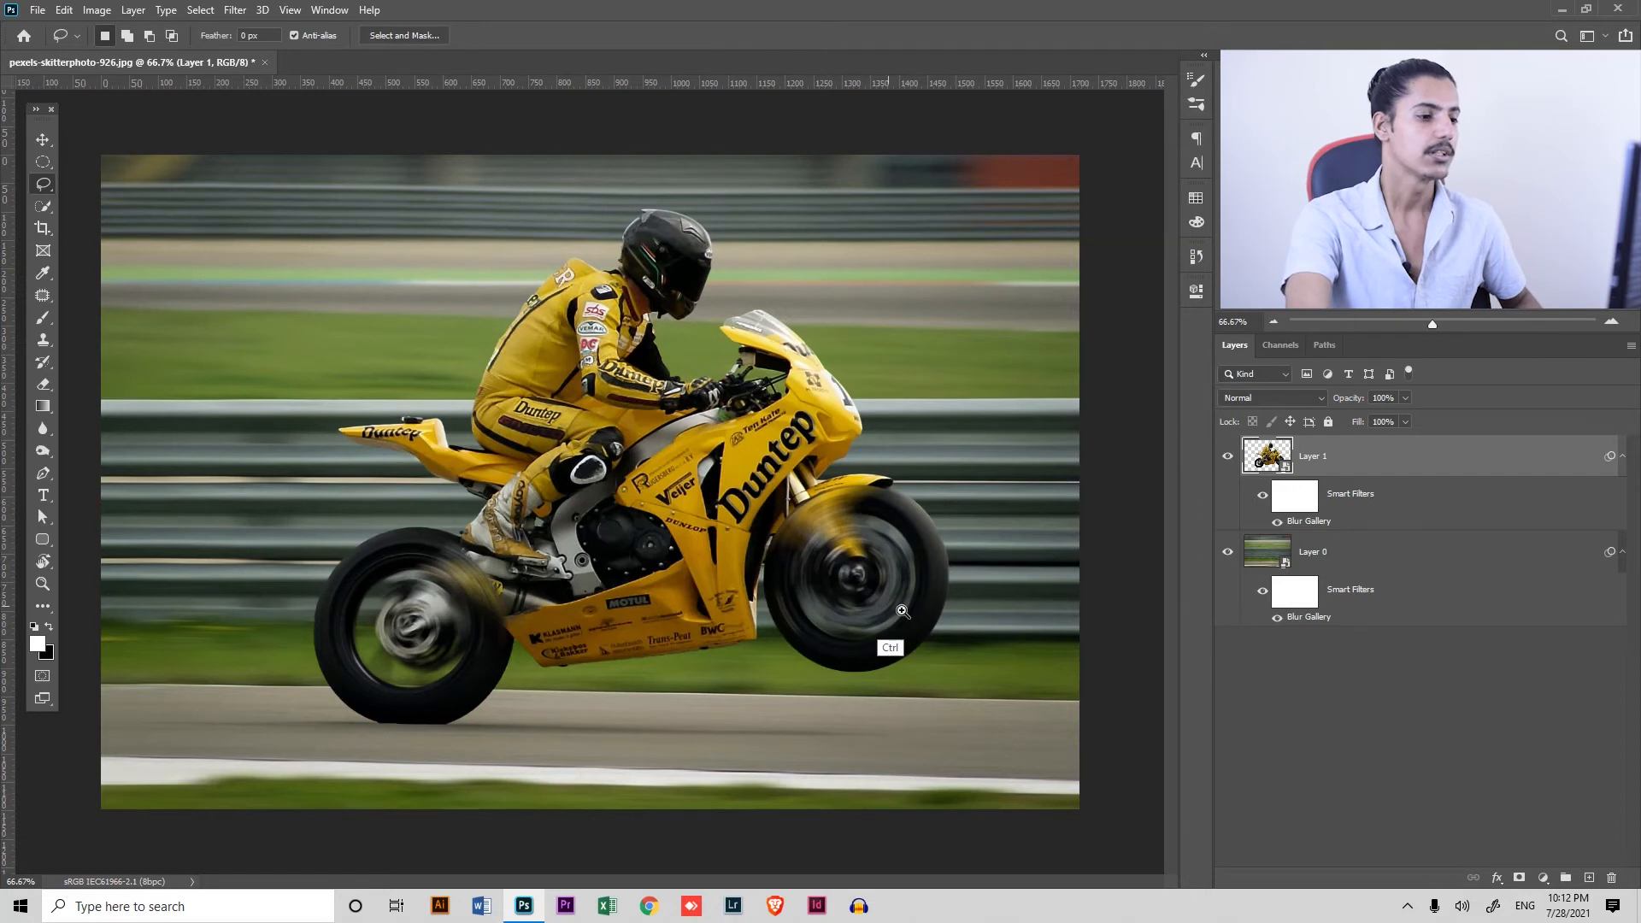
# Paint black on Layer 1's smart filter mask with the Brush to remove the spin blur from the front mudguard
pyautogui.scroll(5, 888, 654)
pyautogui.moveTo(916, 641); pyautogui.dragTo(911, 628)
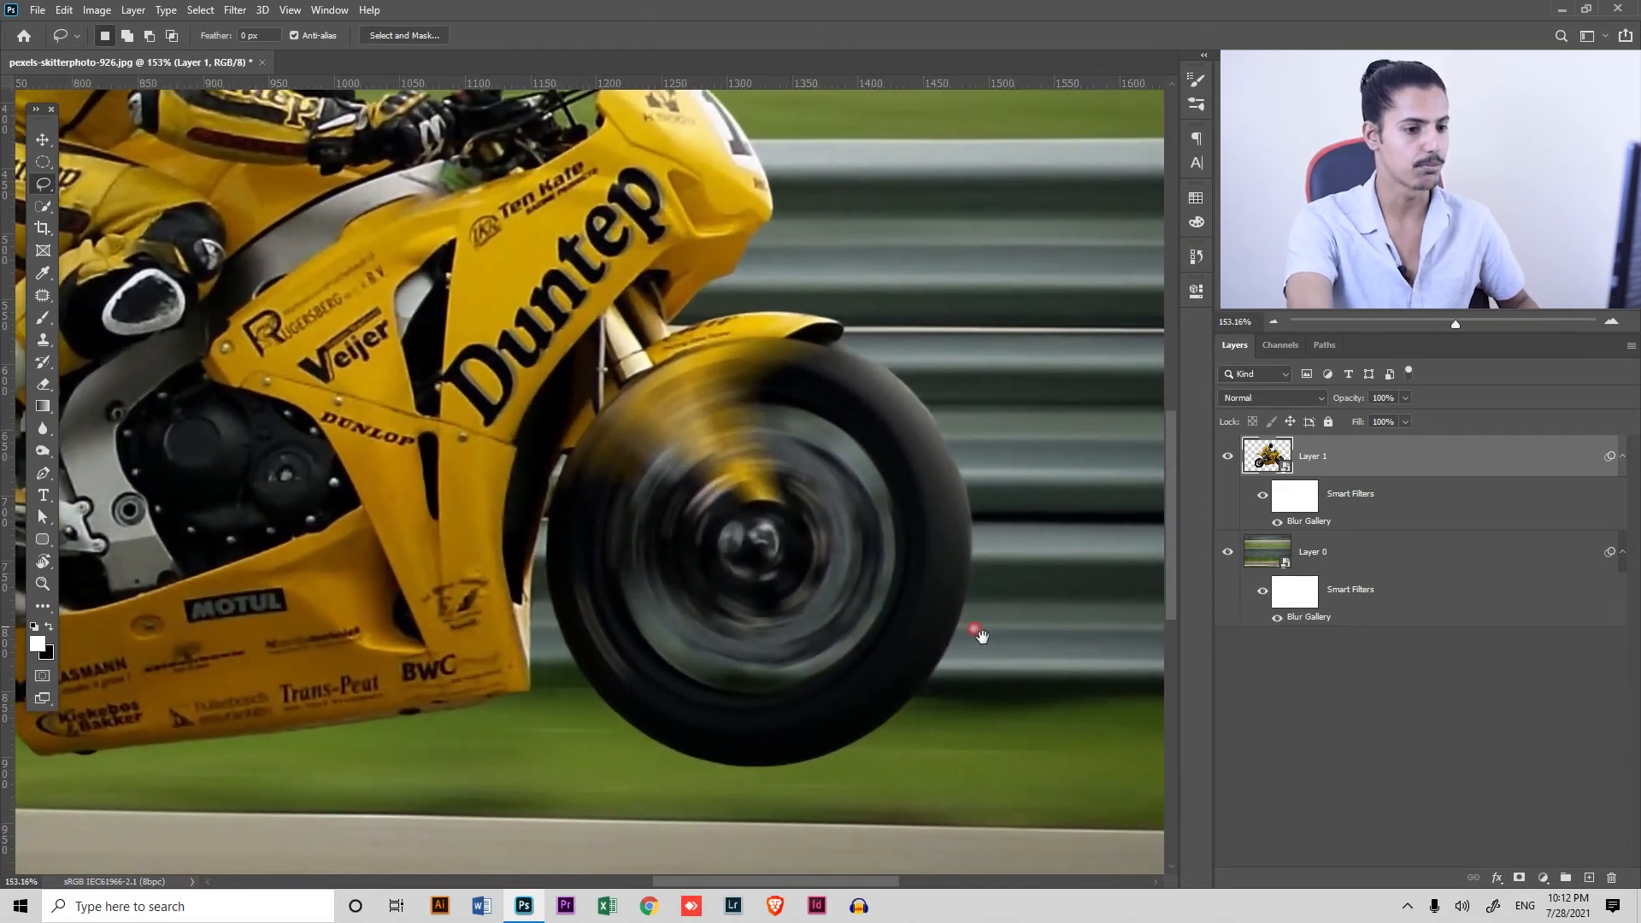
pyautogui.click(1295, 513)
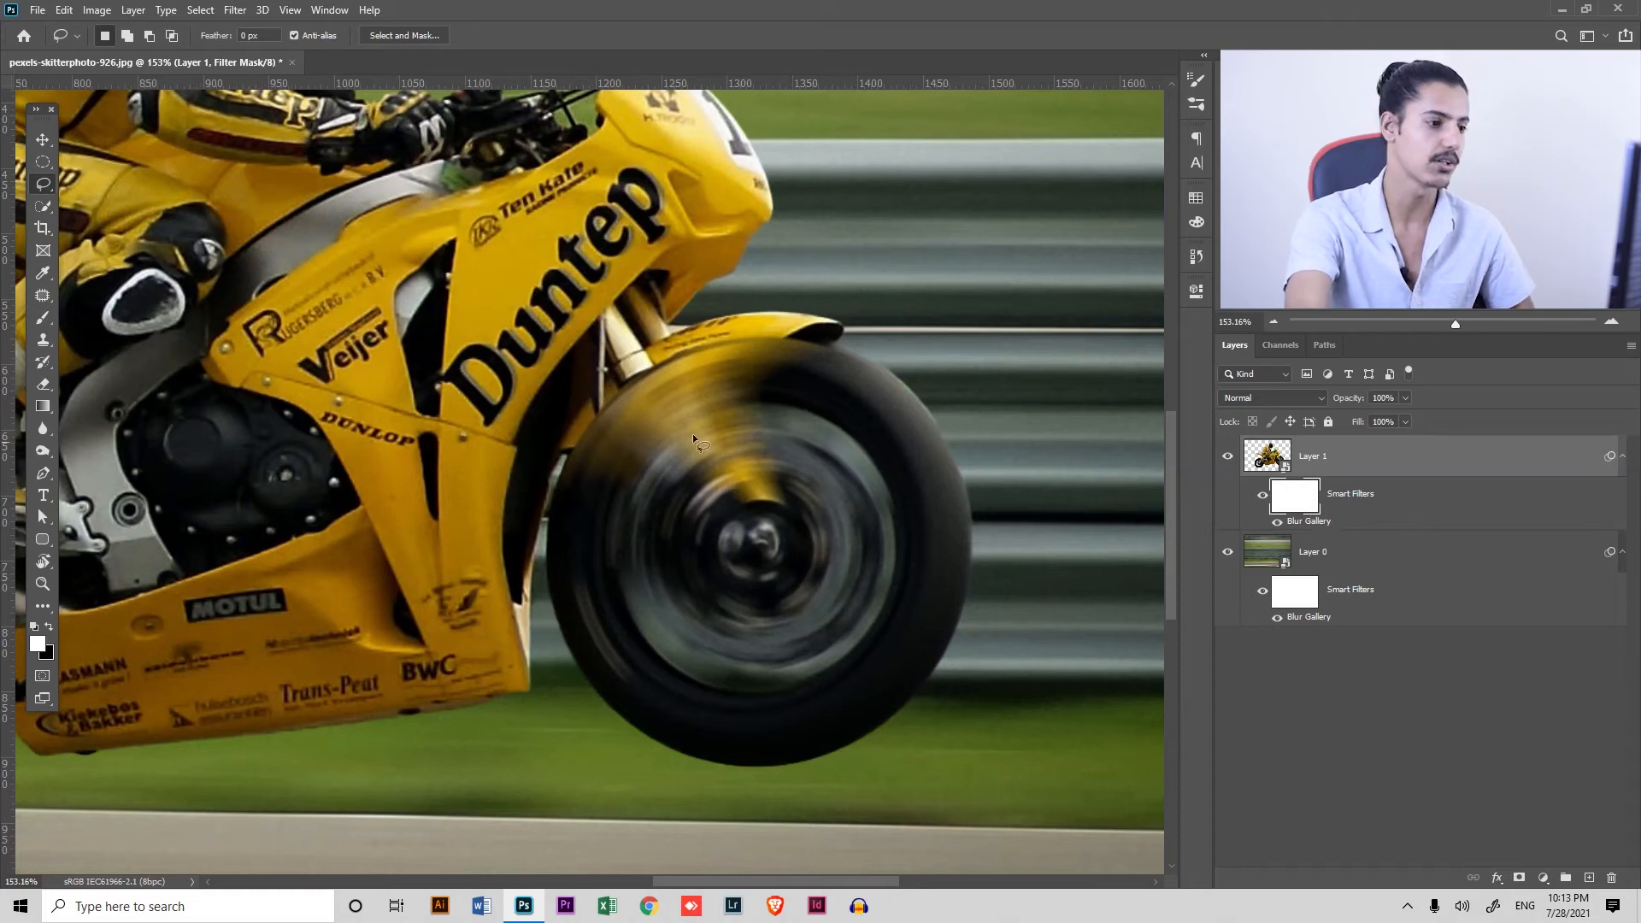
pyautogui.press('b')
pyautogui.moveTo(742, 434)
pyautogui.mouseDown()
pyautogui.moveTo(699, 458)
pyautogui.moveTo(809, 406)
pyautogui.moveTo(760, 423)
pyautogui.moveTo(782, 447)
pyautogui.moveTo(701, 402)
pyautogui.moveTo(801, 412)
pyautogui.mouseUp()
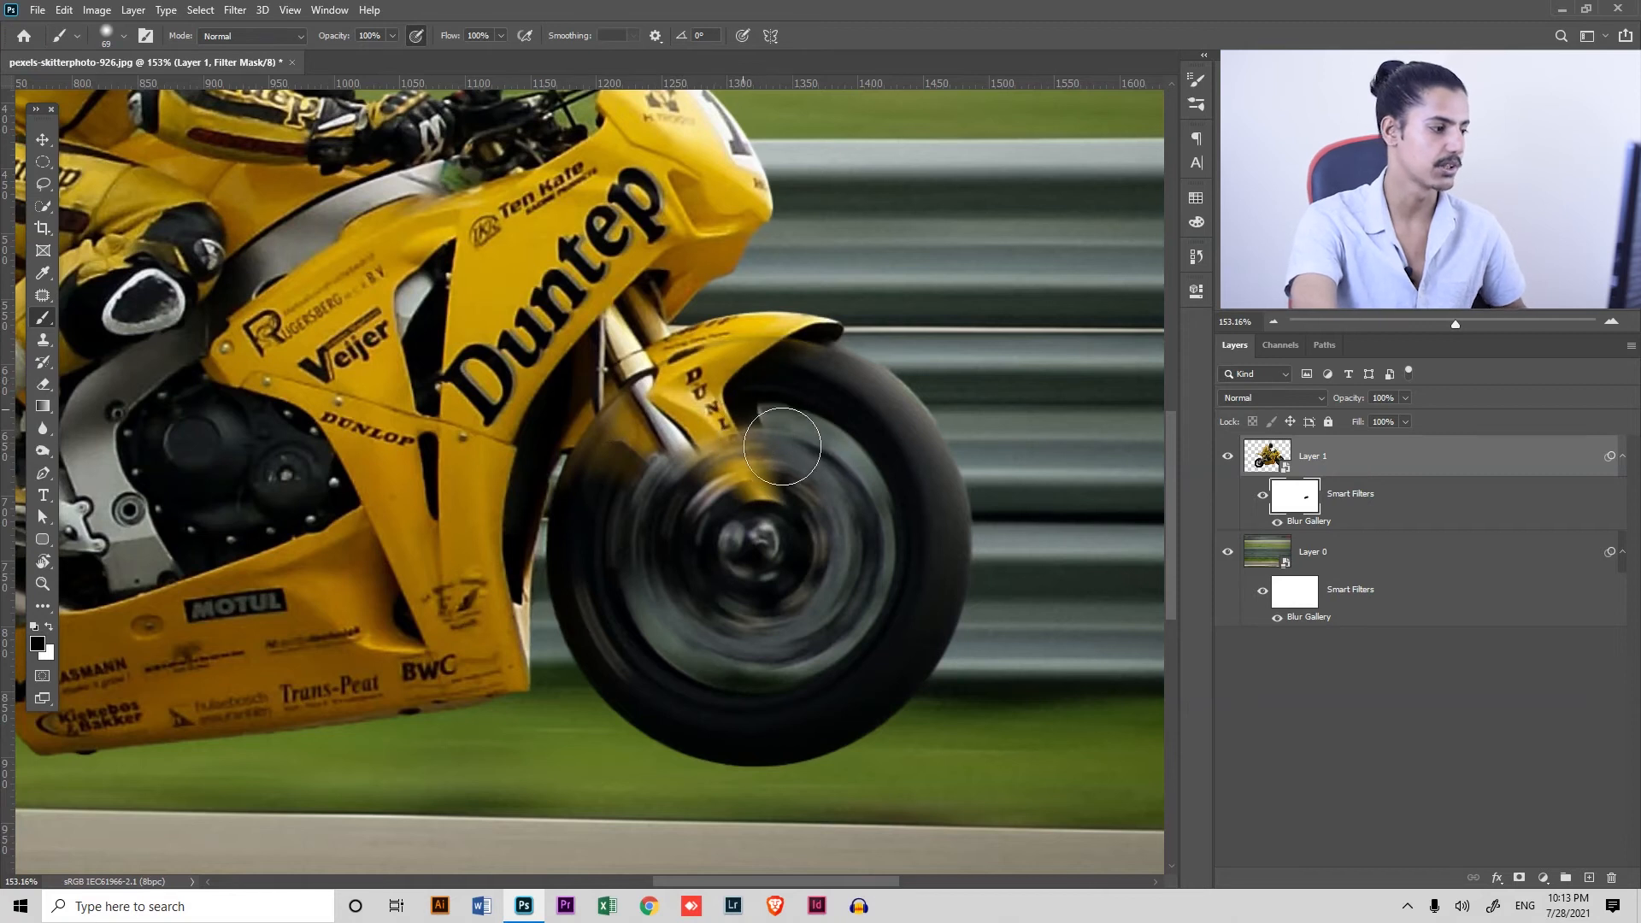
pyautogui.press('x')
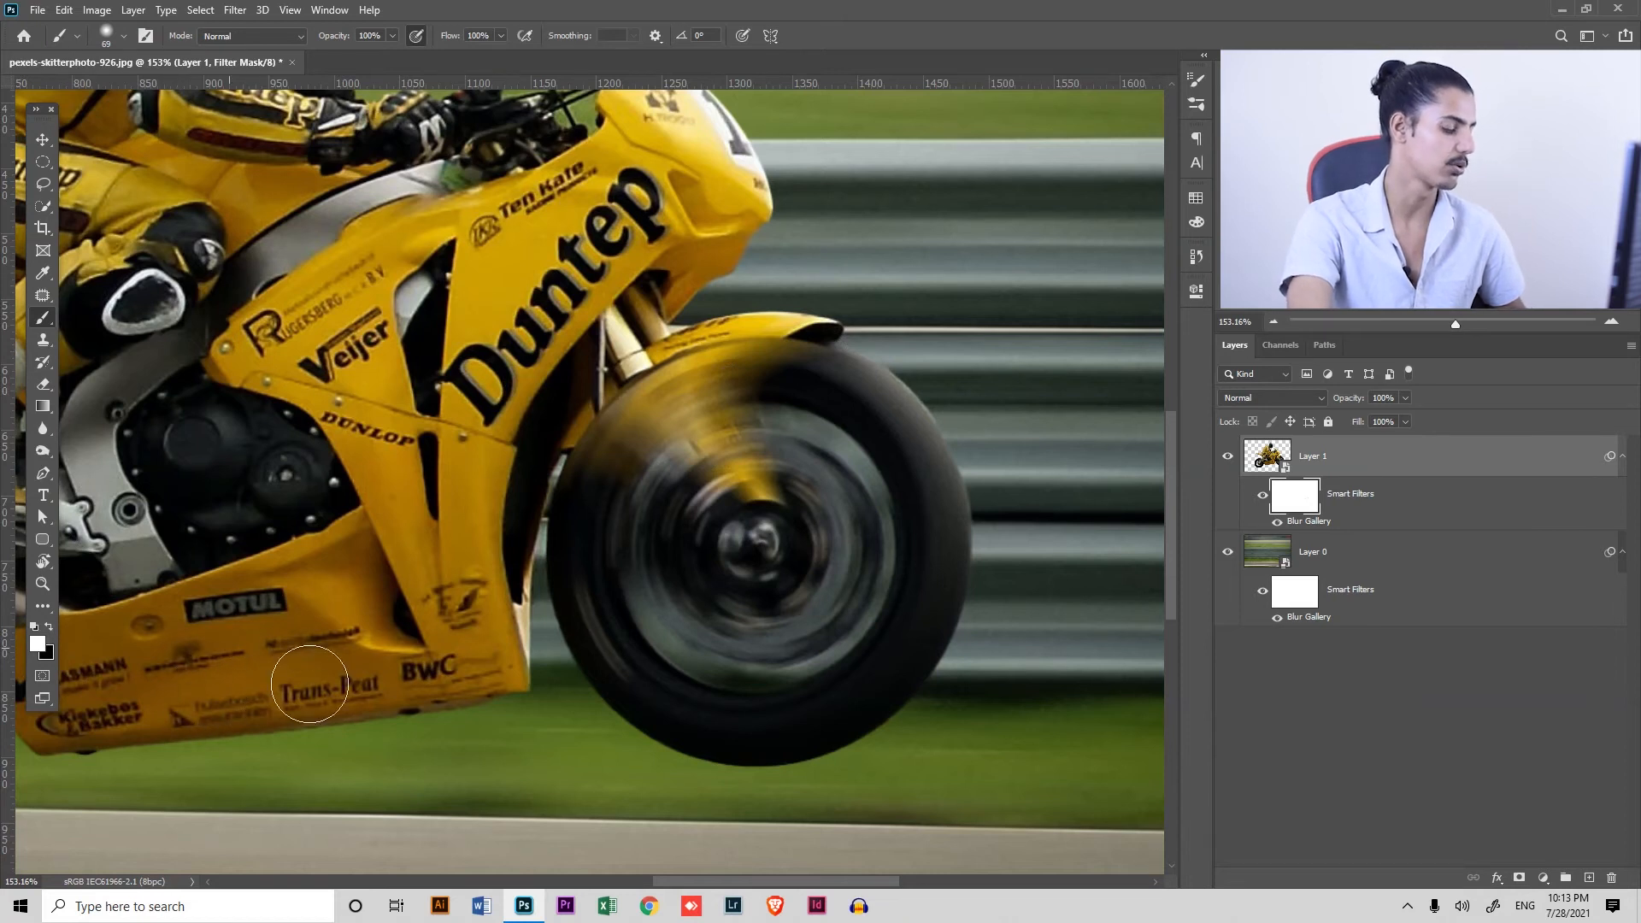
pyautogui.press('x')
pyautogui.press('x')
pyautogui.press('x')
pyautogui.moveTo(700, 383)
pyautogui.mouseDown()
pyautogui.moveTo(663, 392)
pyautogui.moveTo(766, 370)
pyautogui.mouseUp()
# Paint on the same filter mask to bring back the sharp front fork, brake caliper and axle hub
pyautogui.press('x')
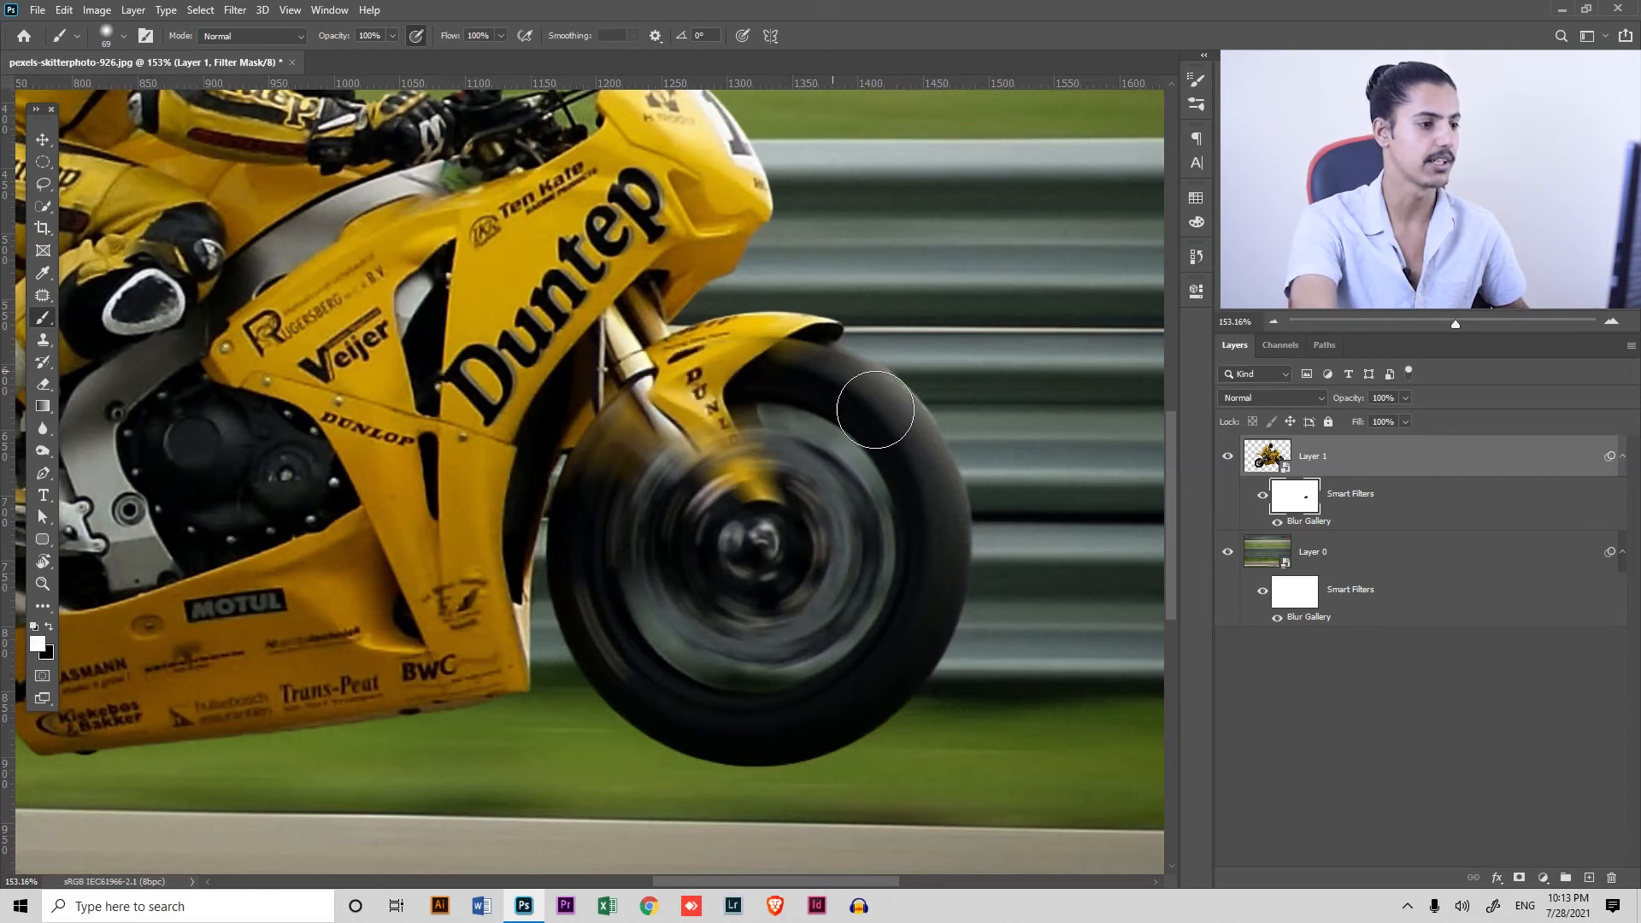
pyautogui.moveTo(875, 409); pyautogui.dragTo(837, 413)
pyautogui.scroll(3, 739, 466)
pyautogui.moveTo(682, 500)
pyautogui.mouseDown()
pyautogui.moveTo(729, 498)
pyautogui.moveTo(730, 479)
pyautogui.mouseUp()
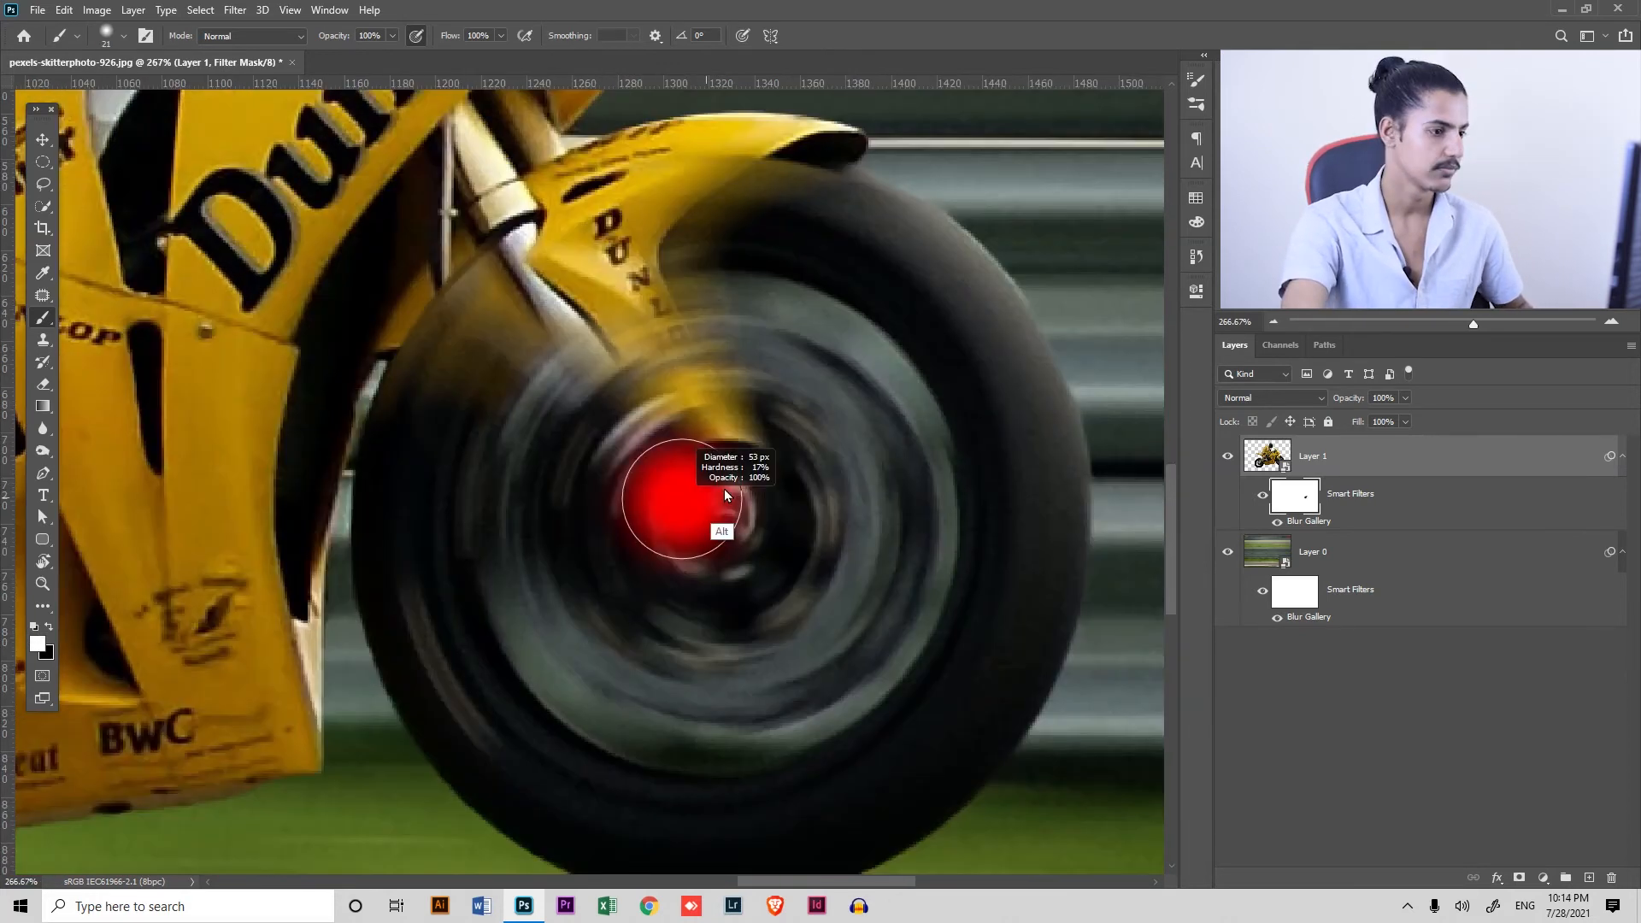
pyautogui.press('x')
pyautogui.moveTo(695, 403)
pyautogui.mouseDown()
pyautogui.moveTo(666, 365)
pyautogui.moveTo(787, 275)
pyautogui.moveTo(542, 421)
pyautogui.moveTo(793, 543)
pyautogui.moveTo(758, 550)
pyautogui.moveTo(579, 483)
pyautogui.moveTo(653, 623)
pyautogui.moveTo(815, 613)
pyautogui.moveTo(733, 641)
pyautogui.moveTo(824, 586)
pyautogui.moveTo(677, 550)
pyautogui.mouseUp()
pyautogui.press('x')
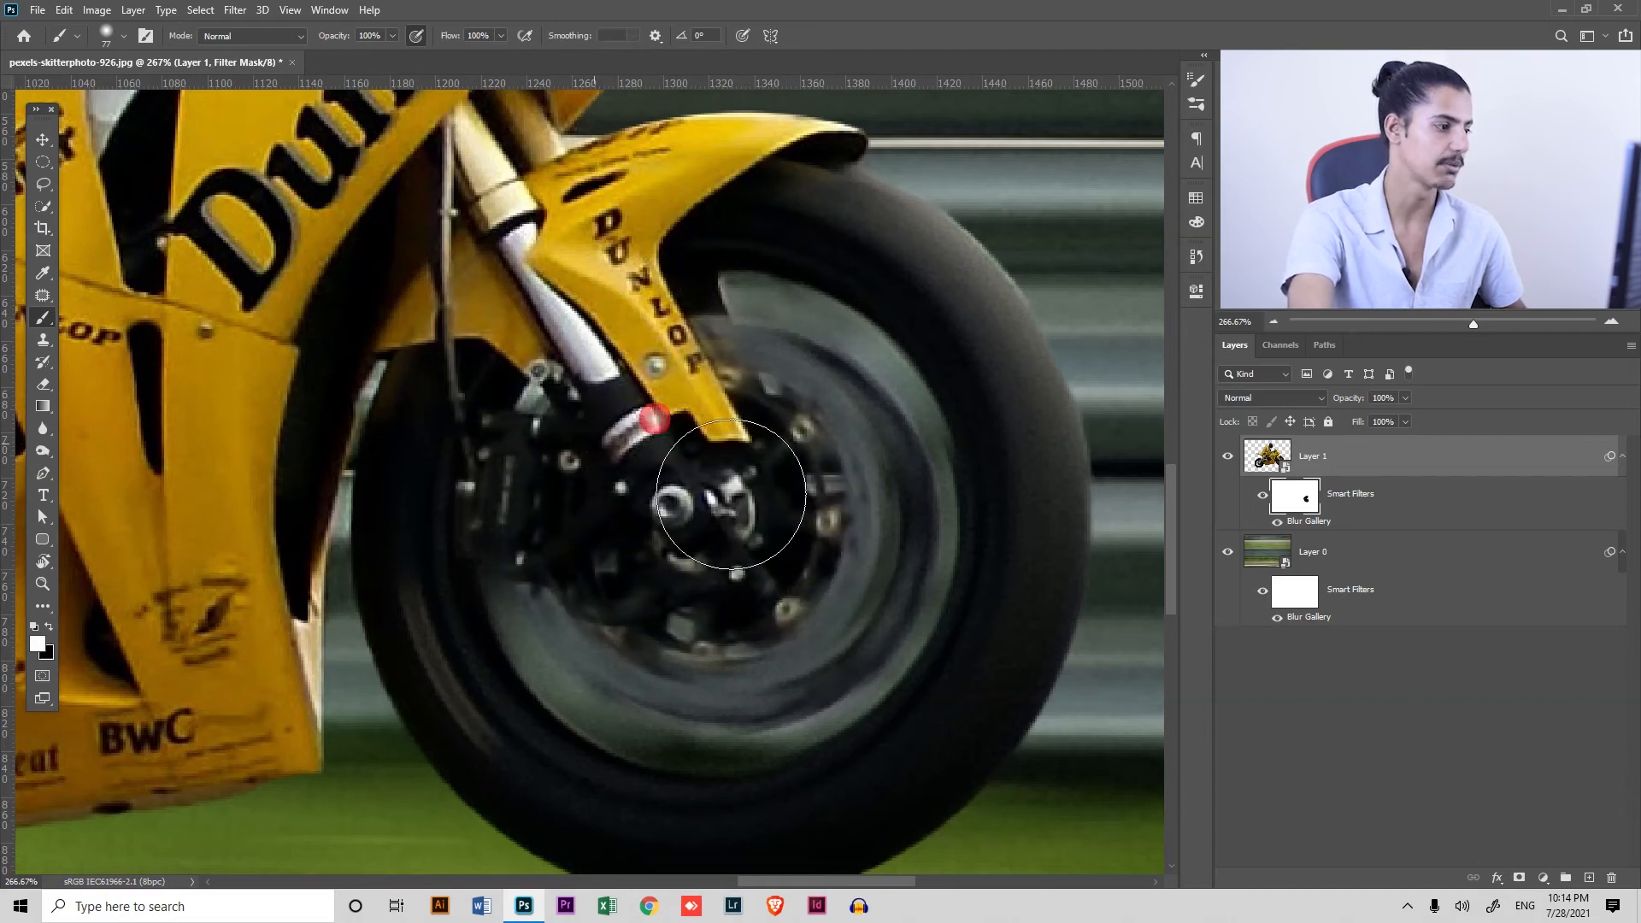
# Paint white with a smaller brush to restore the spin blur on the front brake disc, undoing the last stray stroke
pyautogui.moveTo(465, 436); pyautogui.dragTo(413, 429)
pyautogui.moveTo(758, 276)
pyautogui.mouseDown()
pyautogui.moveTo(856, 209)
pyautogui.moveTo(769, 246)
pyautogui.moveTo(728, 305)
pyautogui.moveTo(837, 294)
pyautogui.moveTo(792, 289)
pyautogui.moveTo(775, 362)
pyautogui.moveTo(830, 403)
pyautogui.moveTo(843, 452)
pyautogui.moveTo(821, 537)
pyautogui.moveTo(867, 649)
pyautogui.mouseUp()
pyautogui.hotkey('ctrl', 'z')
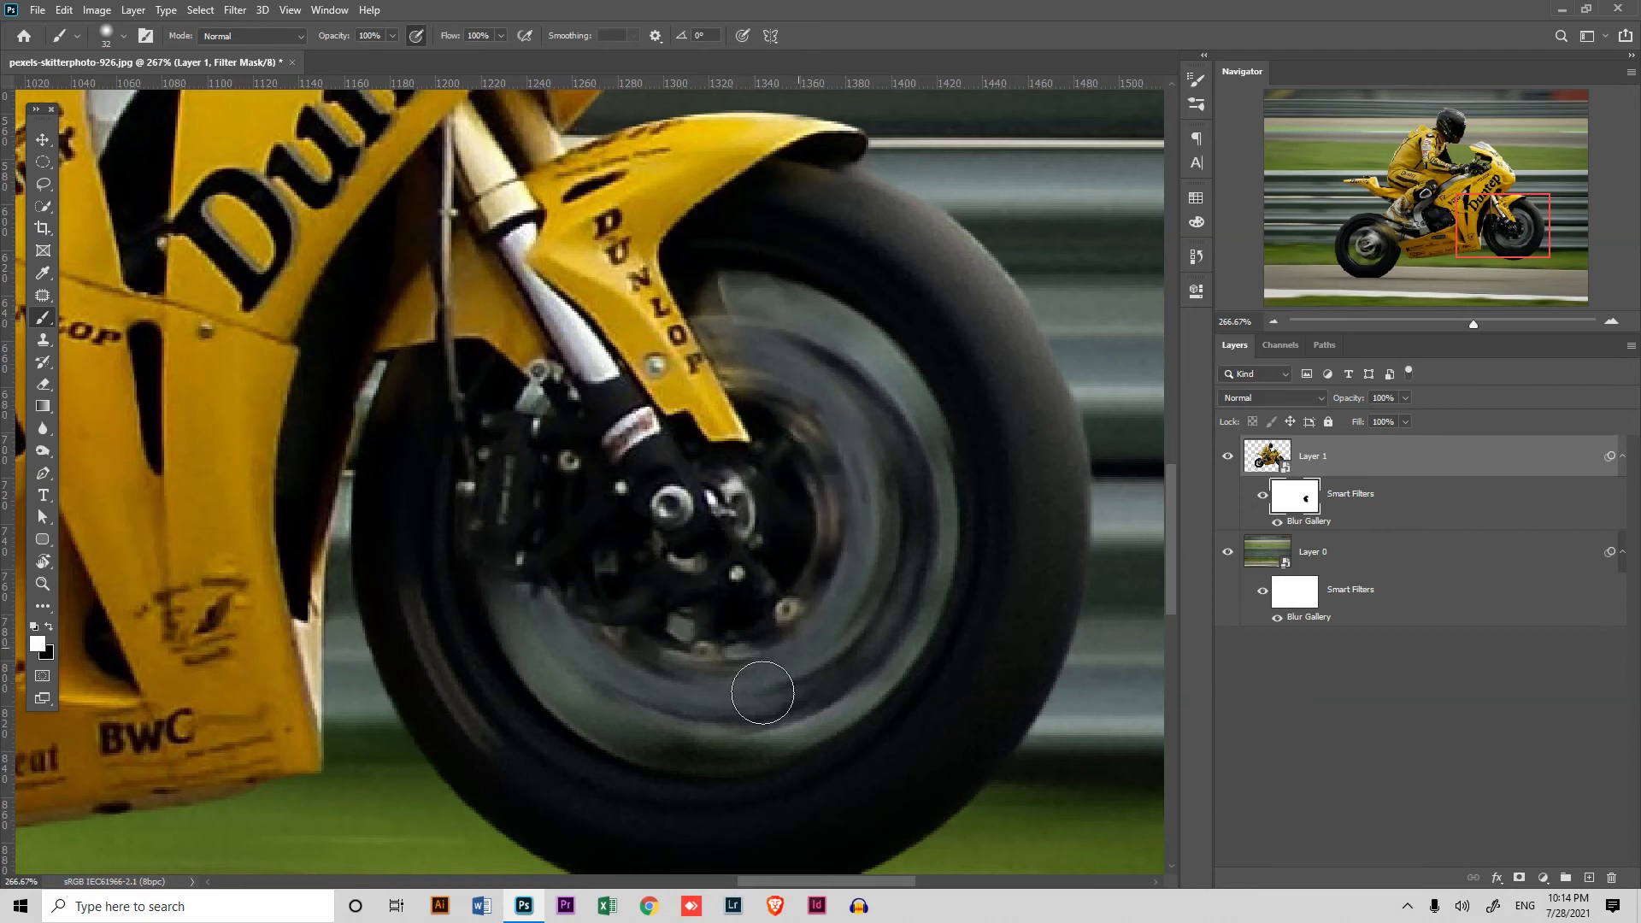
pyautogui.press('x')
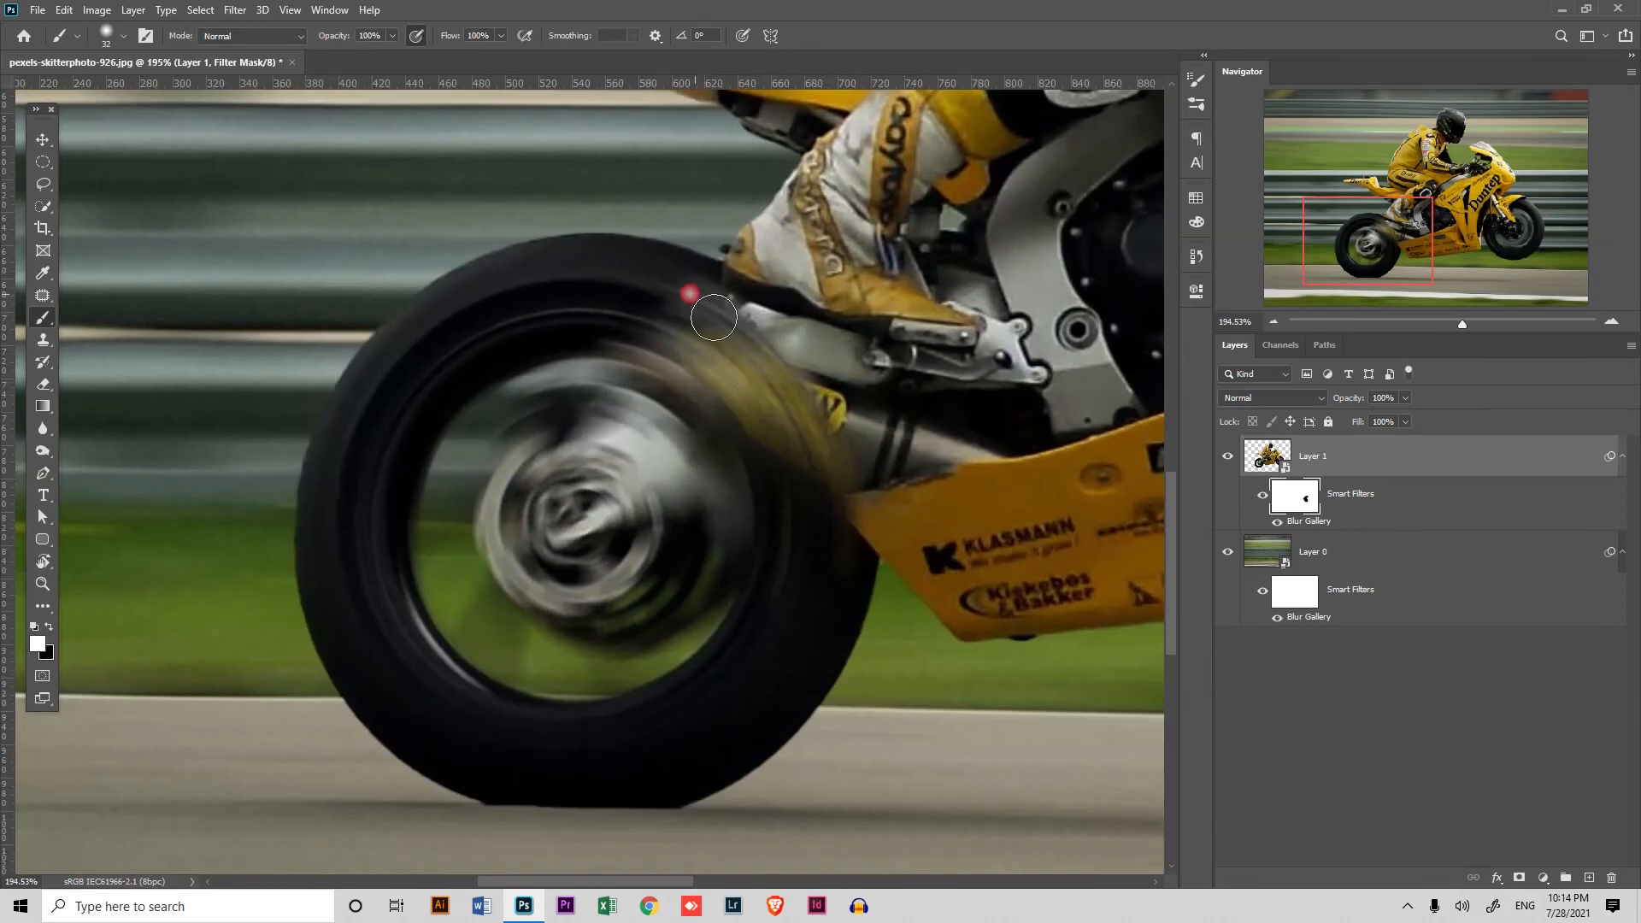
# Mask the spin blur off the exhaust silencer and swingarm at the rear wheel
pyautogui.press('x')
pyautogui.moveTo(734, 422)
pyautogui.mouseDown()
pyautogui.moveTo(598, 453)
pyautogui.moveTo(547, 504)
pyautogui.moveTo(684, 434)
pyautogui.mouseUp()
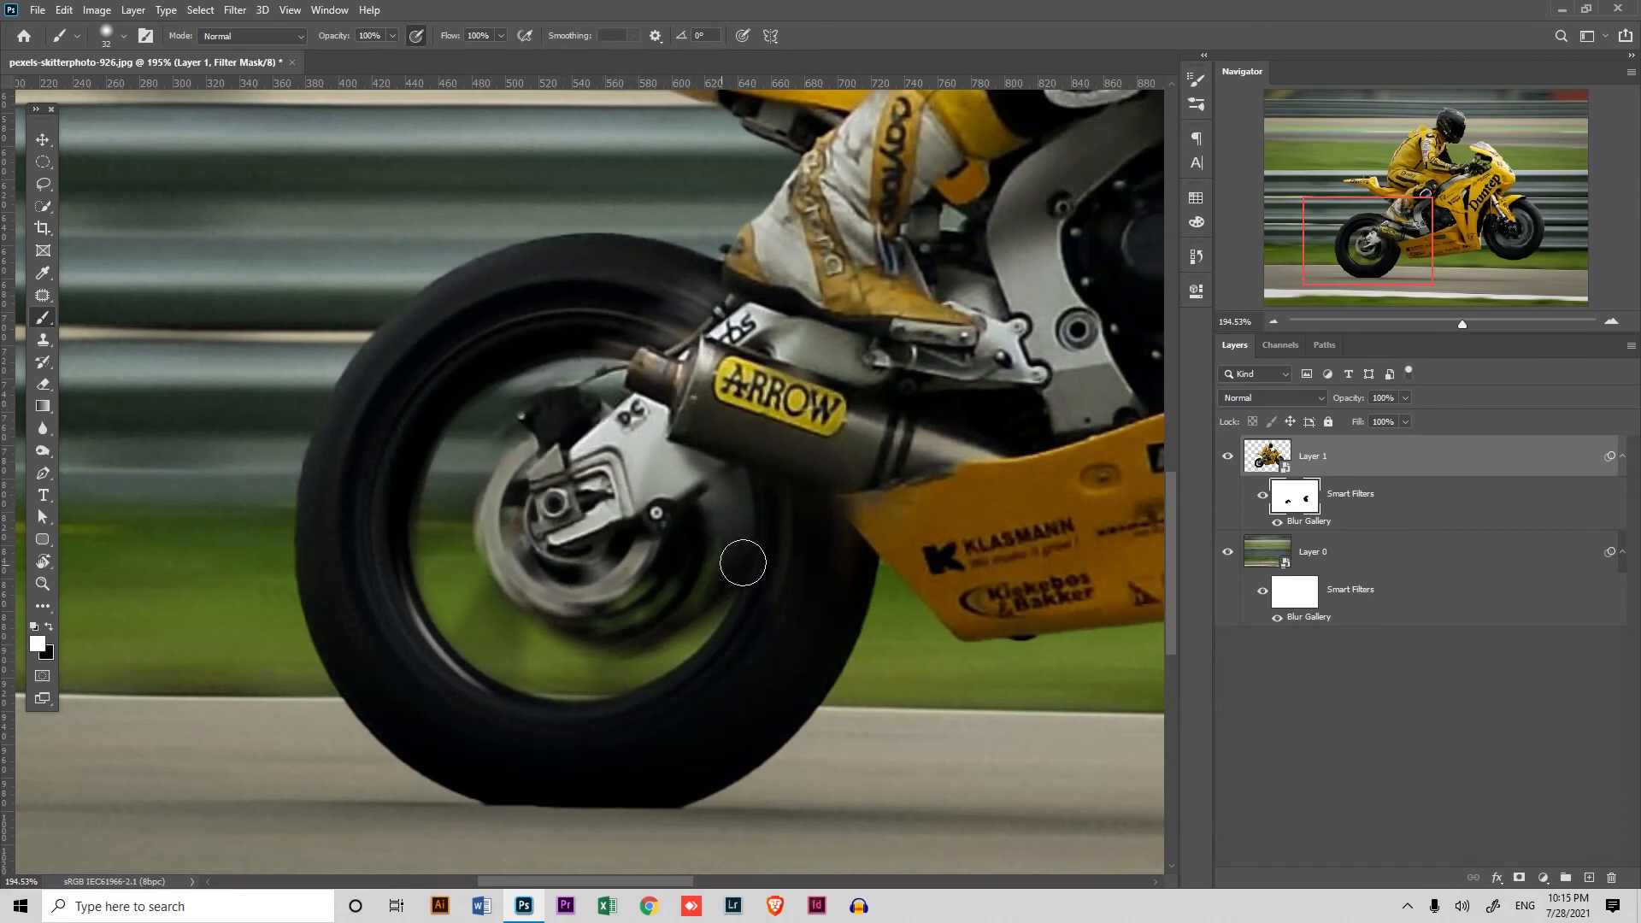
pyautogui.moveTo(407, 323); pyautogui.dragTo(306, 382)
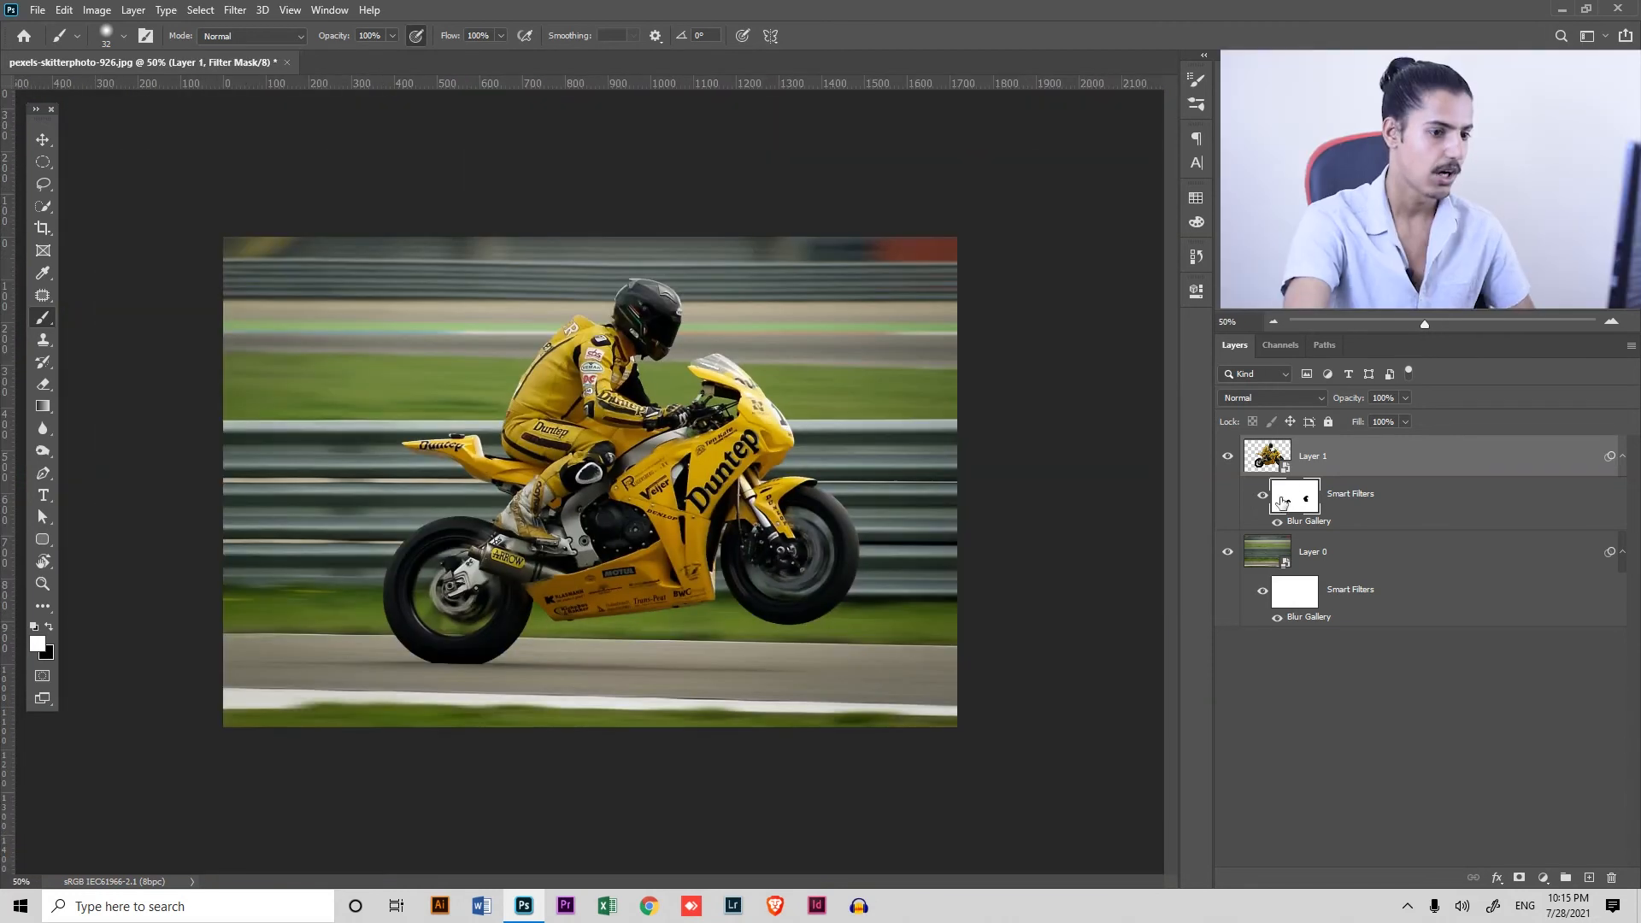
# Toggle Layer 1's visibility off and on repeatedly to compare the image with and without the motorcycle layer
pyautogui.click(1239, 467)
pyautogui.click(1240, 466)
pyautogui.click(1240, 468)
pyautogui.click(1239, 469)
pyautogui.click(1238, 466)
pyautogui.click(1238, 468)
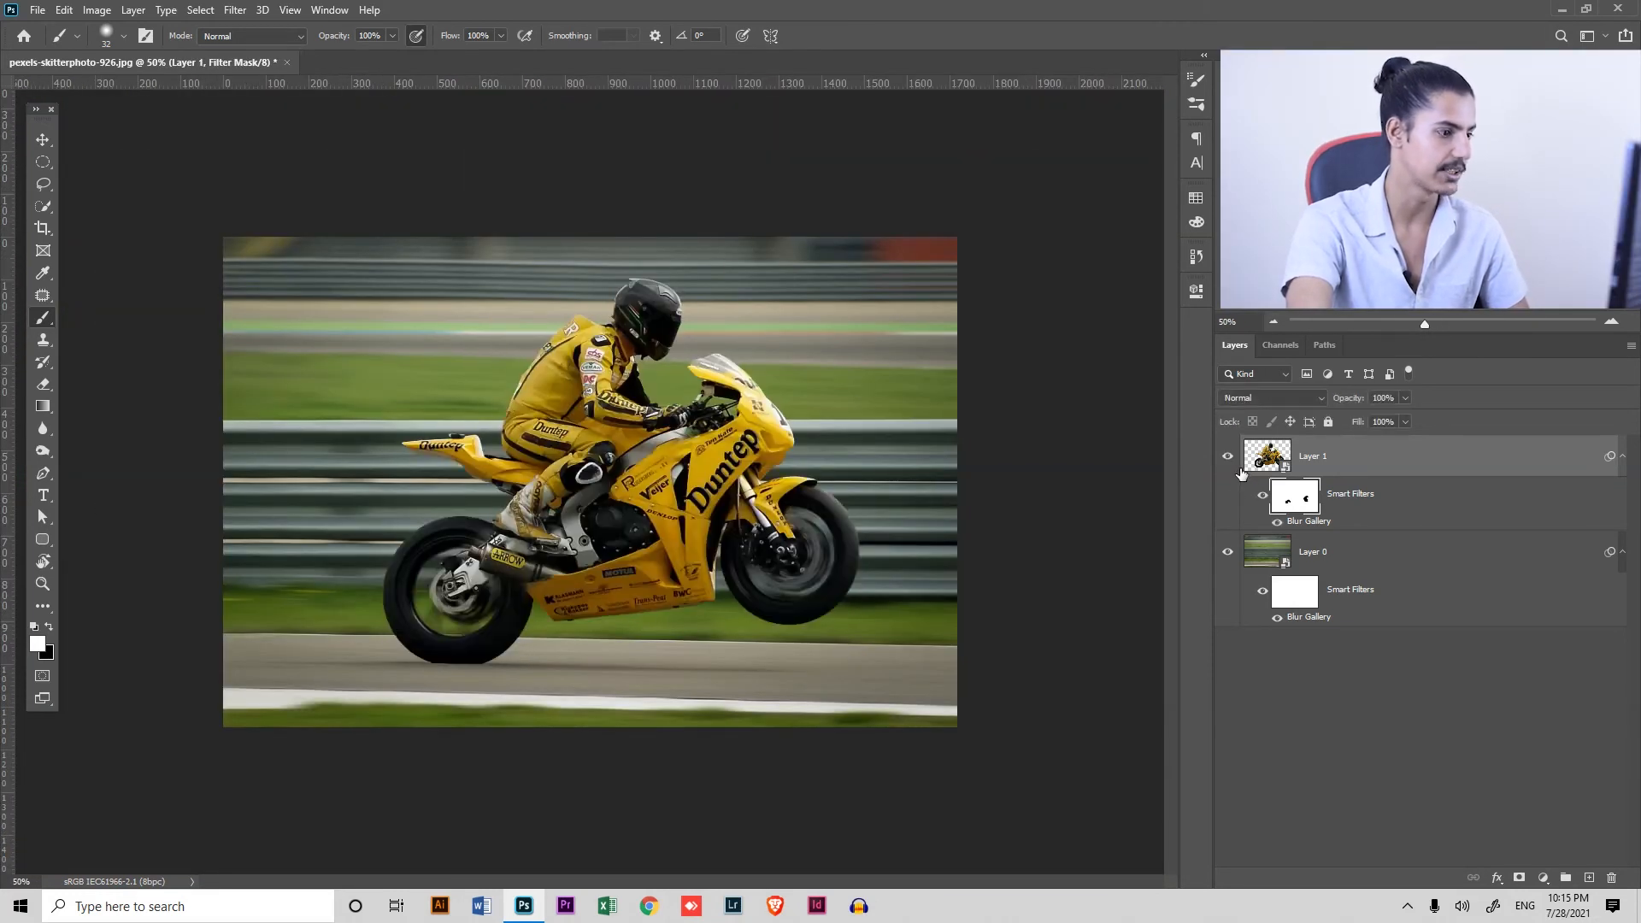
pyautogui.click(1229, 468)
pyautogui.click(1229, 468)
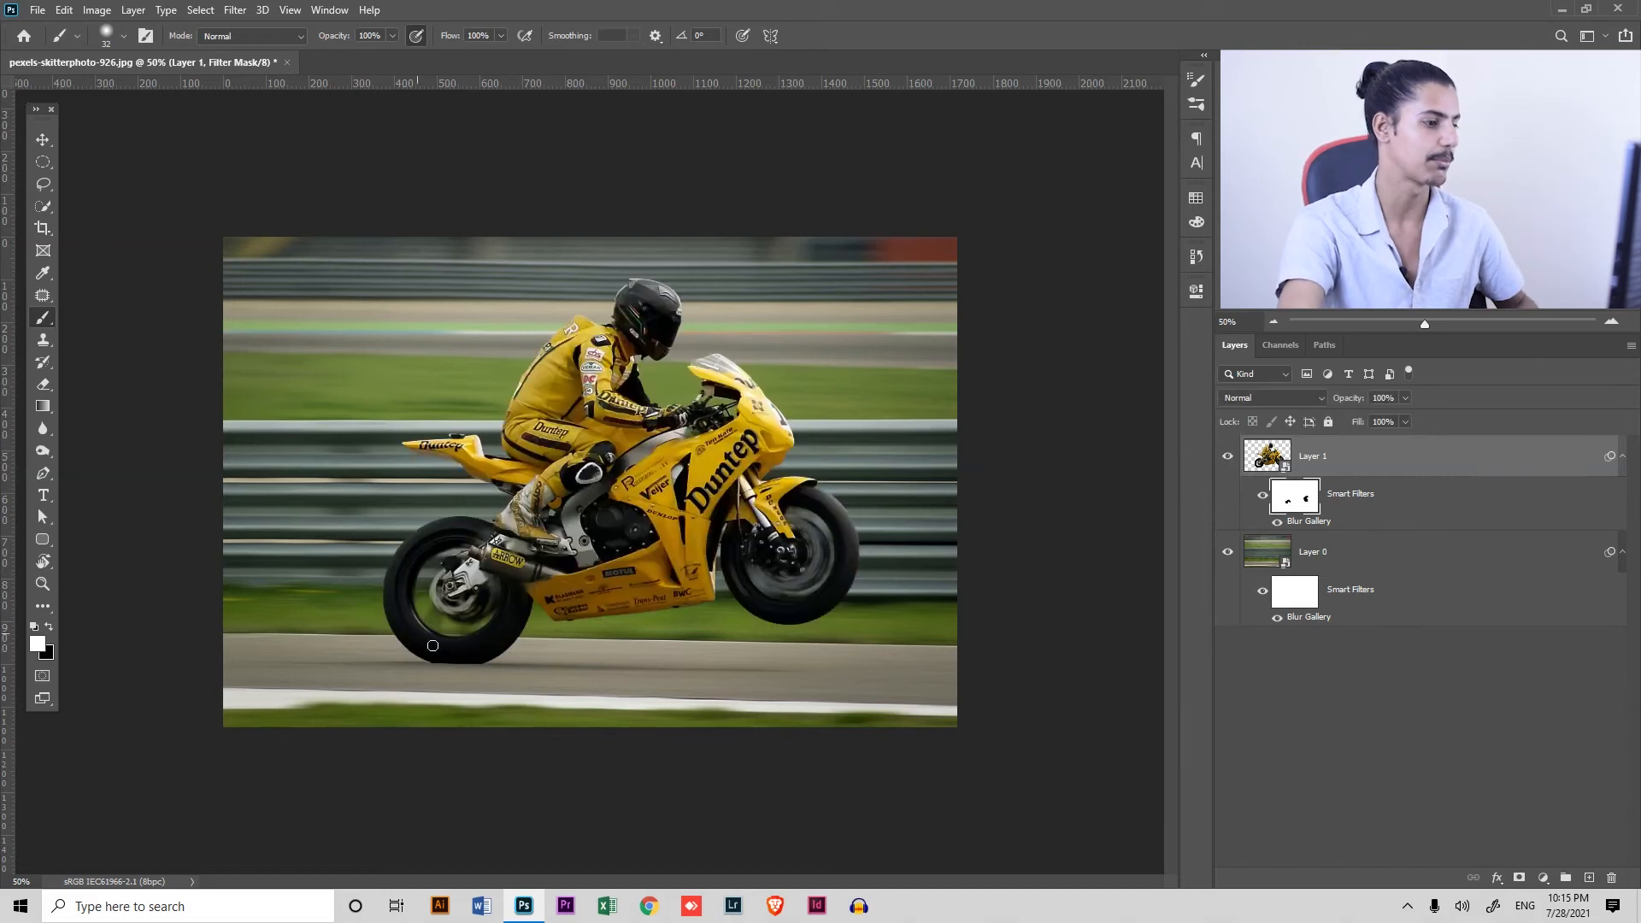
# Draw a circular marquee selection centred on the point where the rear tyre meets the road
pyautogui.moveTo(441, 671); pyautogui.dragTo(607, 704)
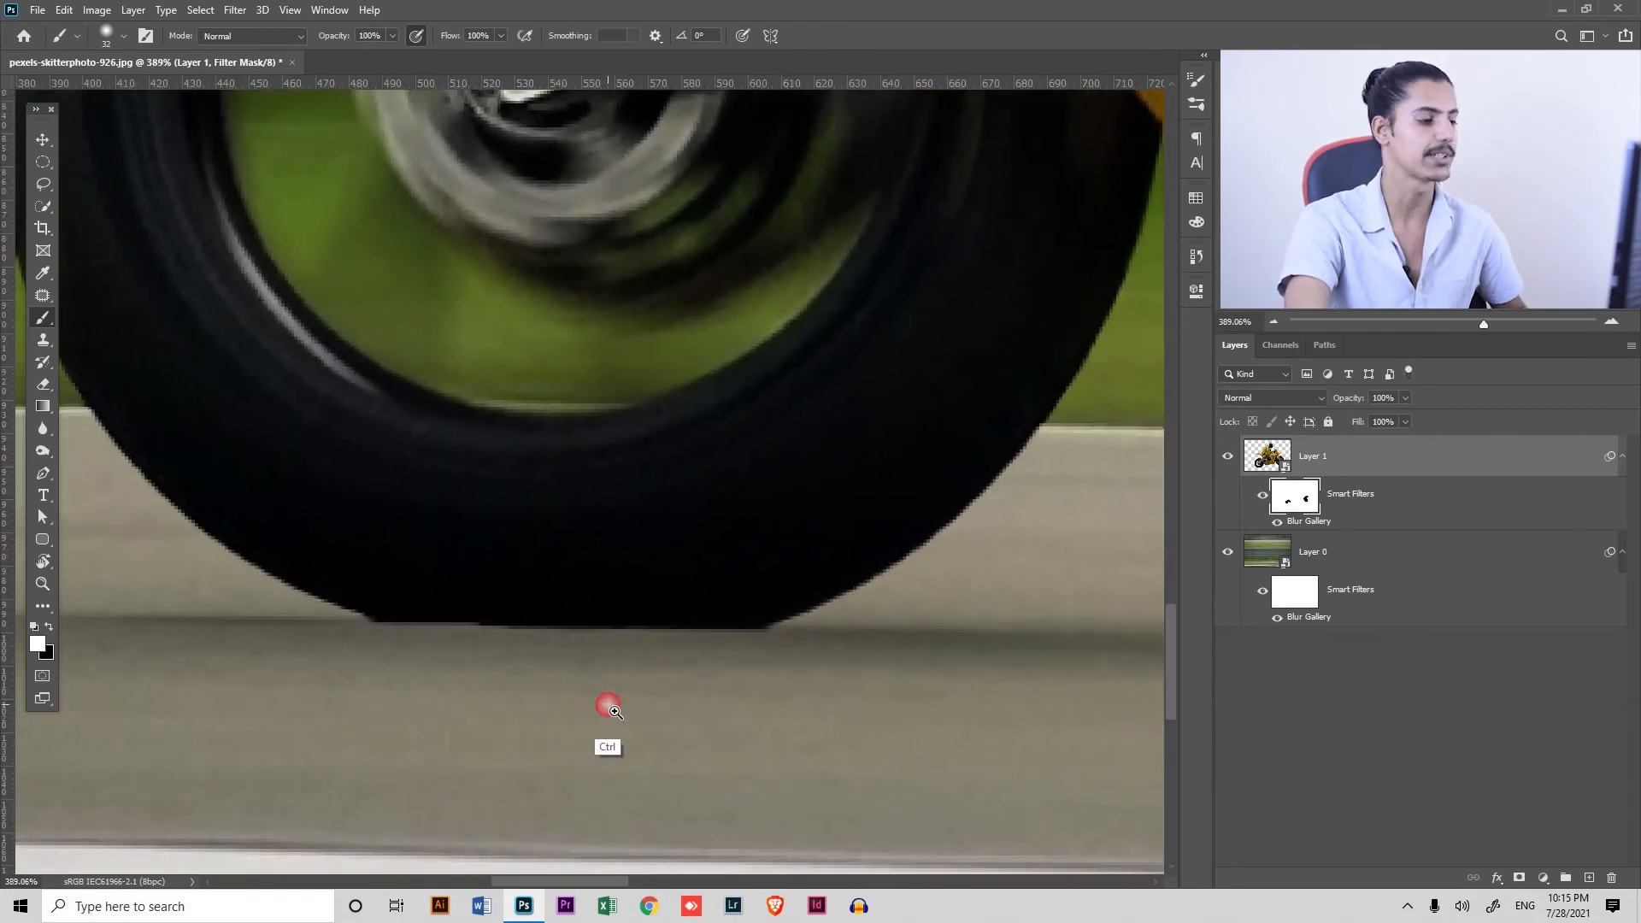
pyautogui.hotkey('ctrl', '-')
pyautogui.hotkey('ctrl', '-')
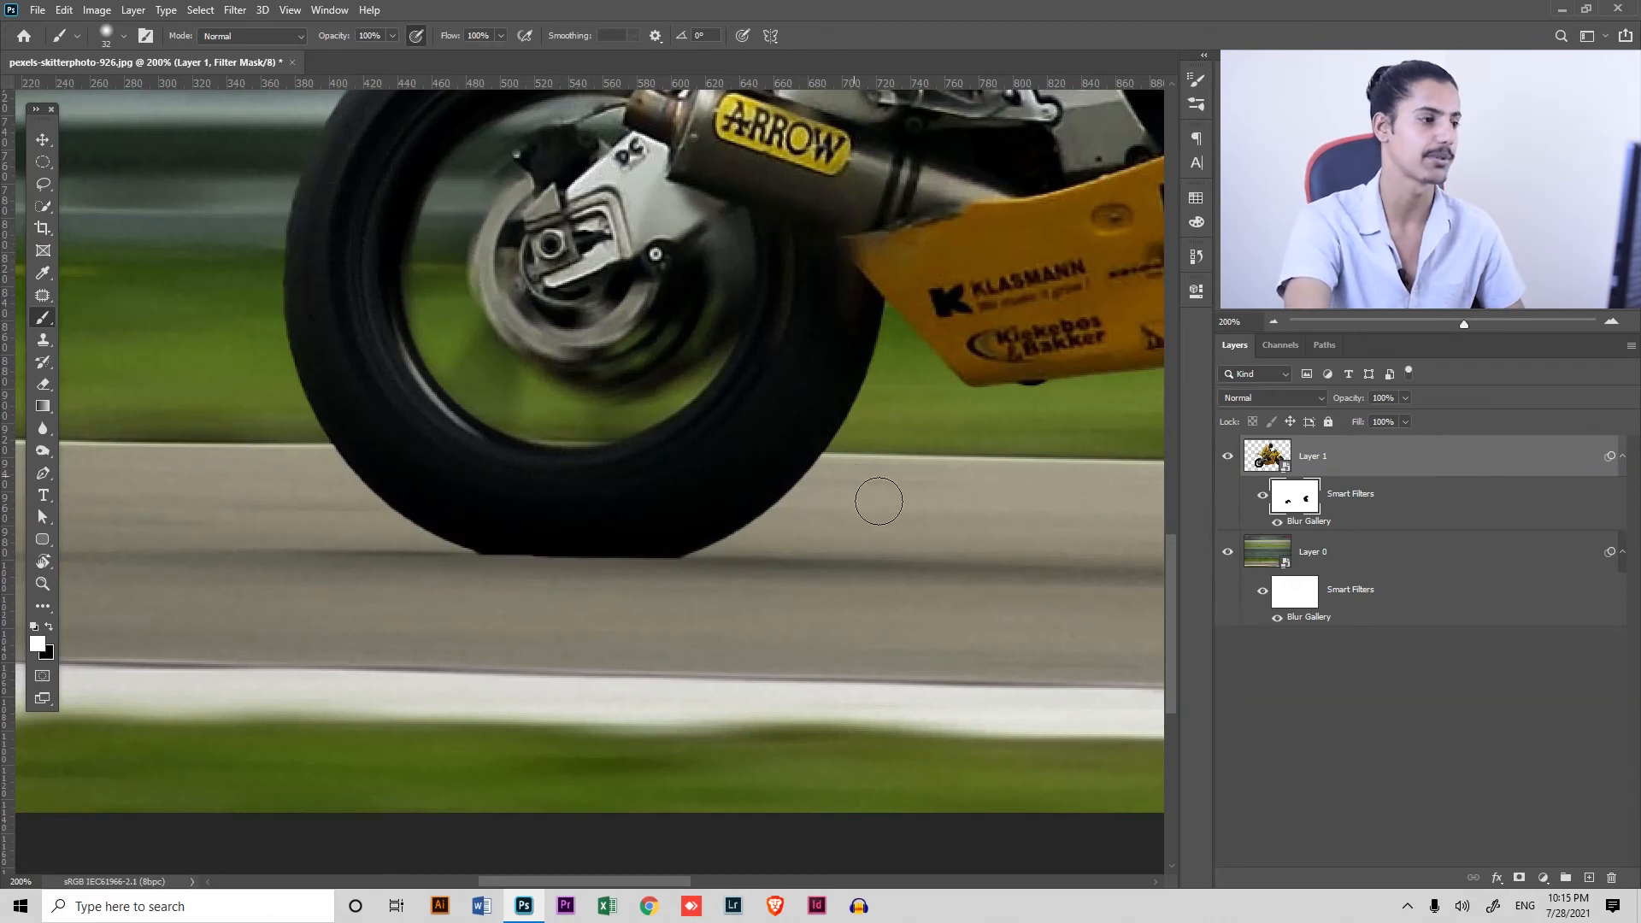
pyautogui.click(43, 162)
pyautogui.moveTo(575, 584); pyautogui.dragTo(643, 642)
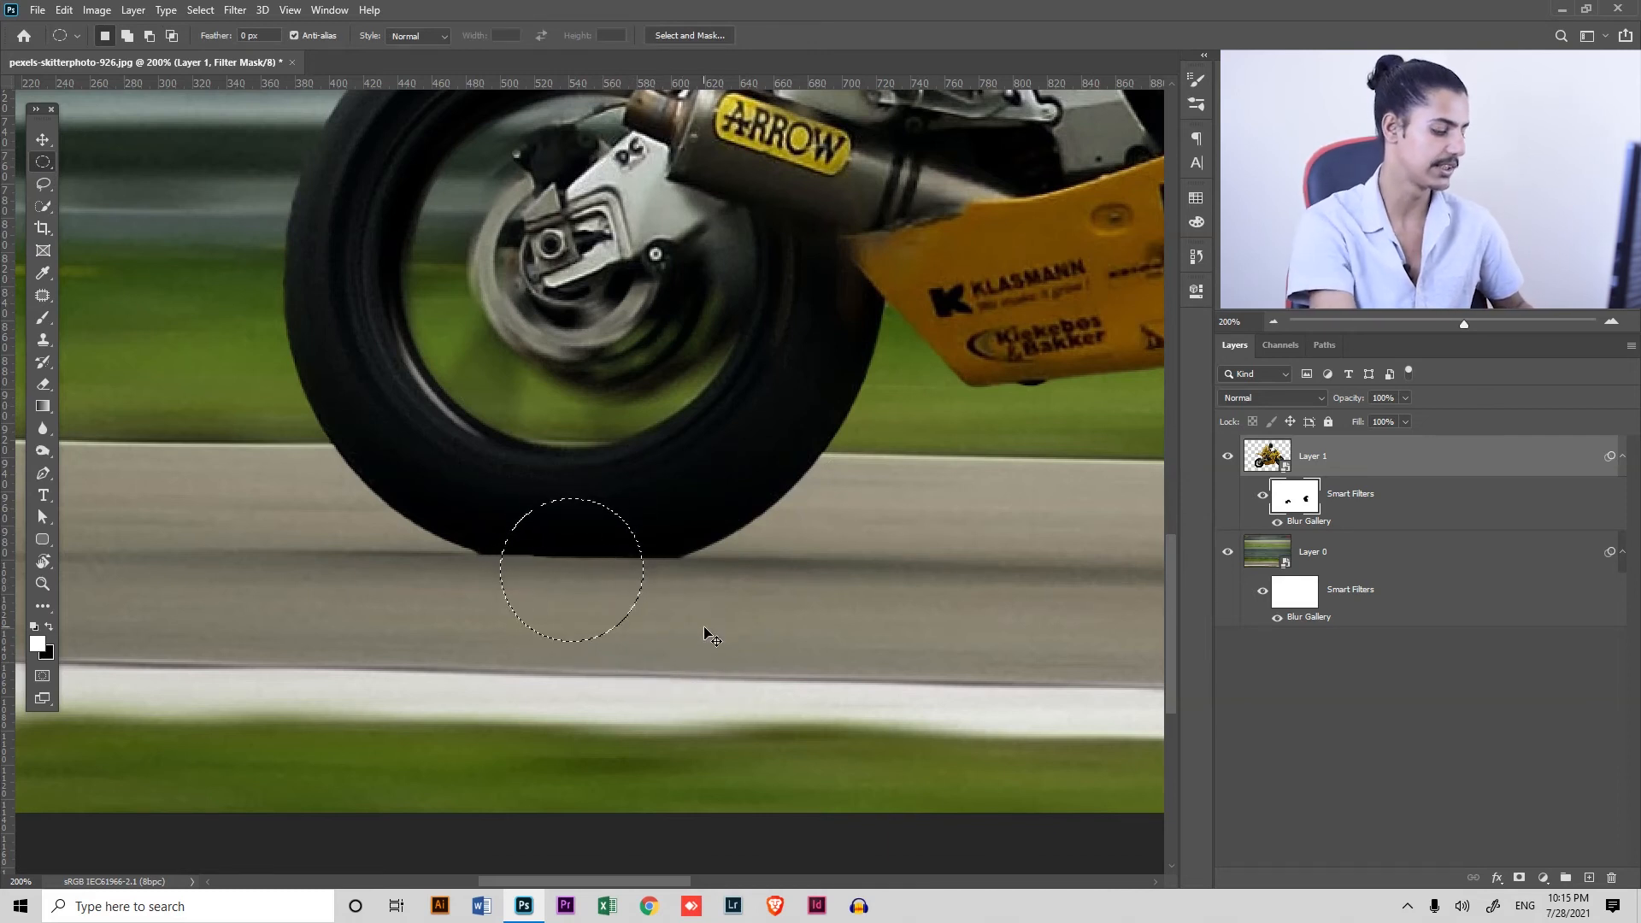
# Fill the circular selection with black on a new layer above Layer 1 and deselect it
pyautogui.hotkey('ctrl', 'shift', 'n')
pyautogui.press('Return')
pyautogui.press('d')
pyautogui.hotkey('alt', 'BackSpace')
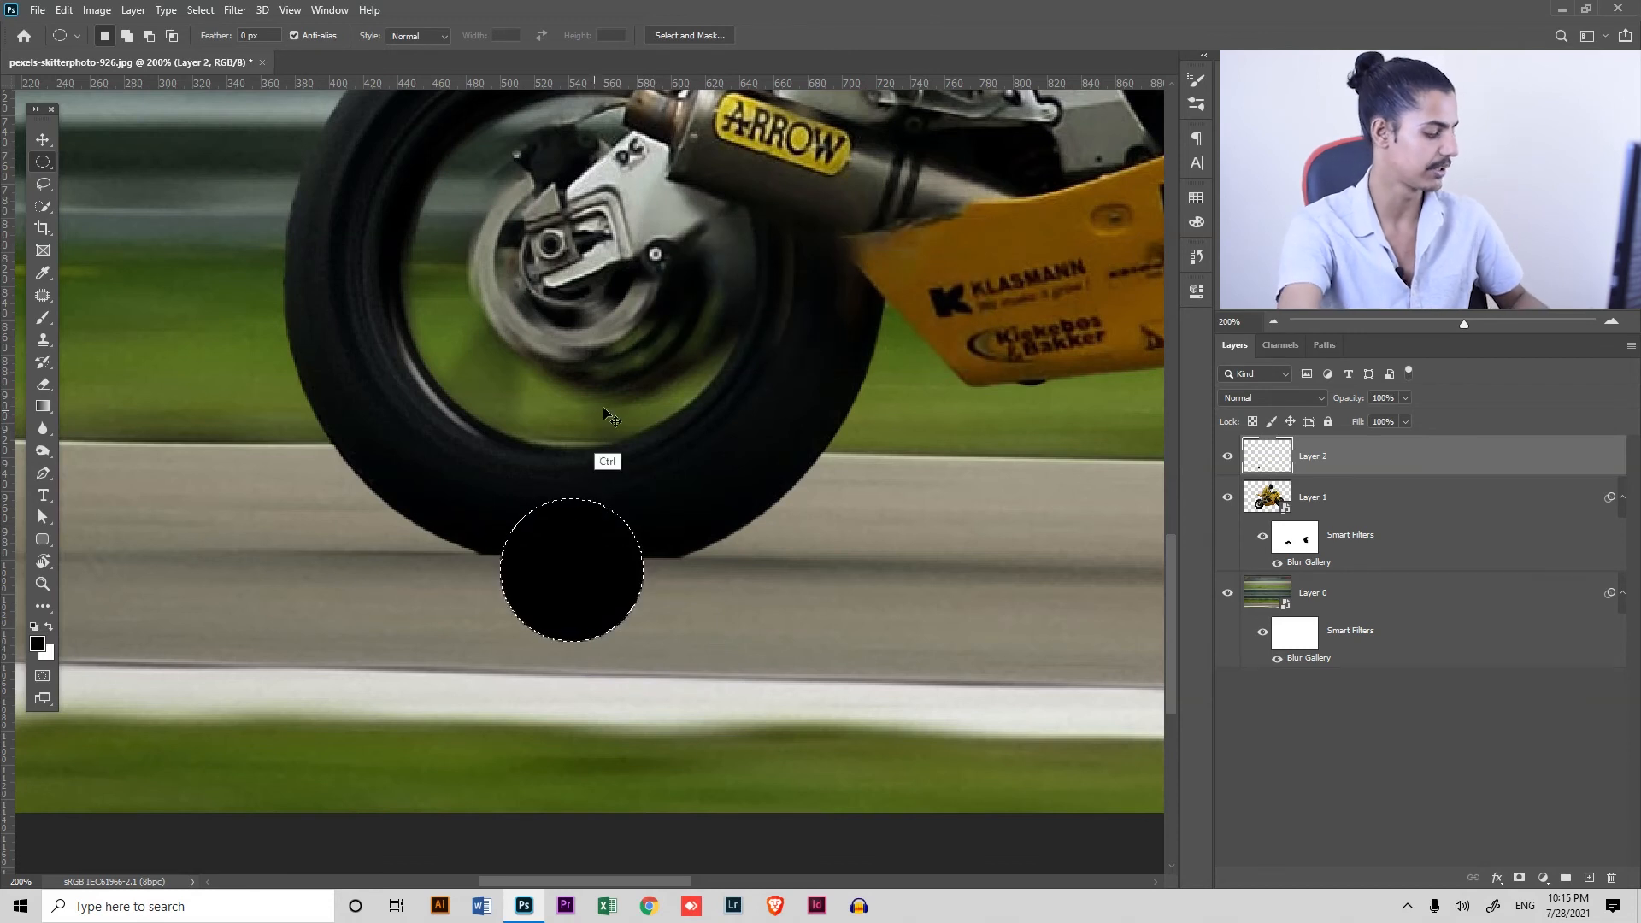
pyautogui.hotkey('ctrl', 'd')
# Apply a Gaussian Blur with a radius of 41.5 pixels to the black circle on Layer 2
pyautogui.click(235, 10)
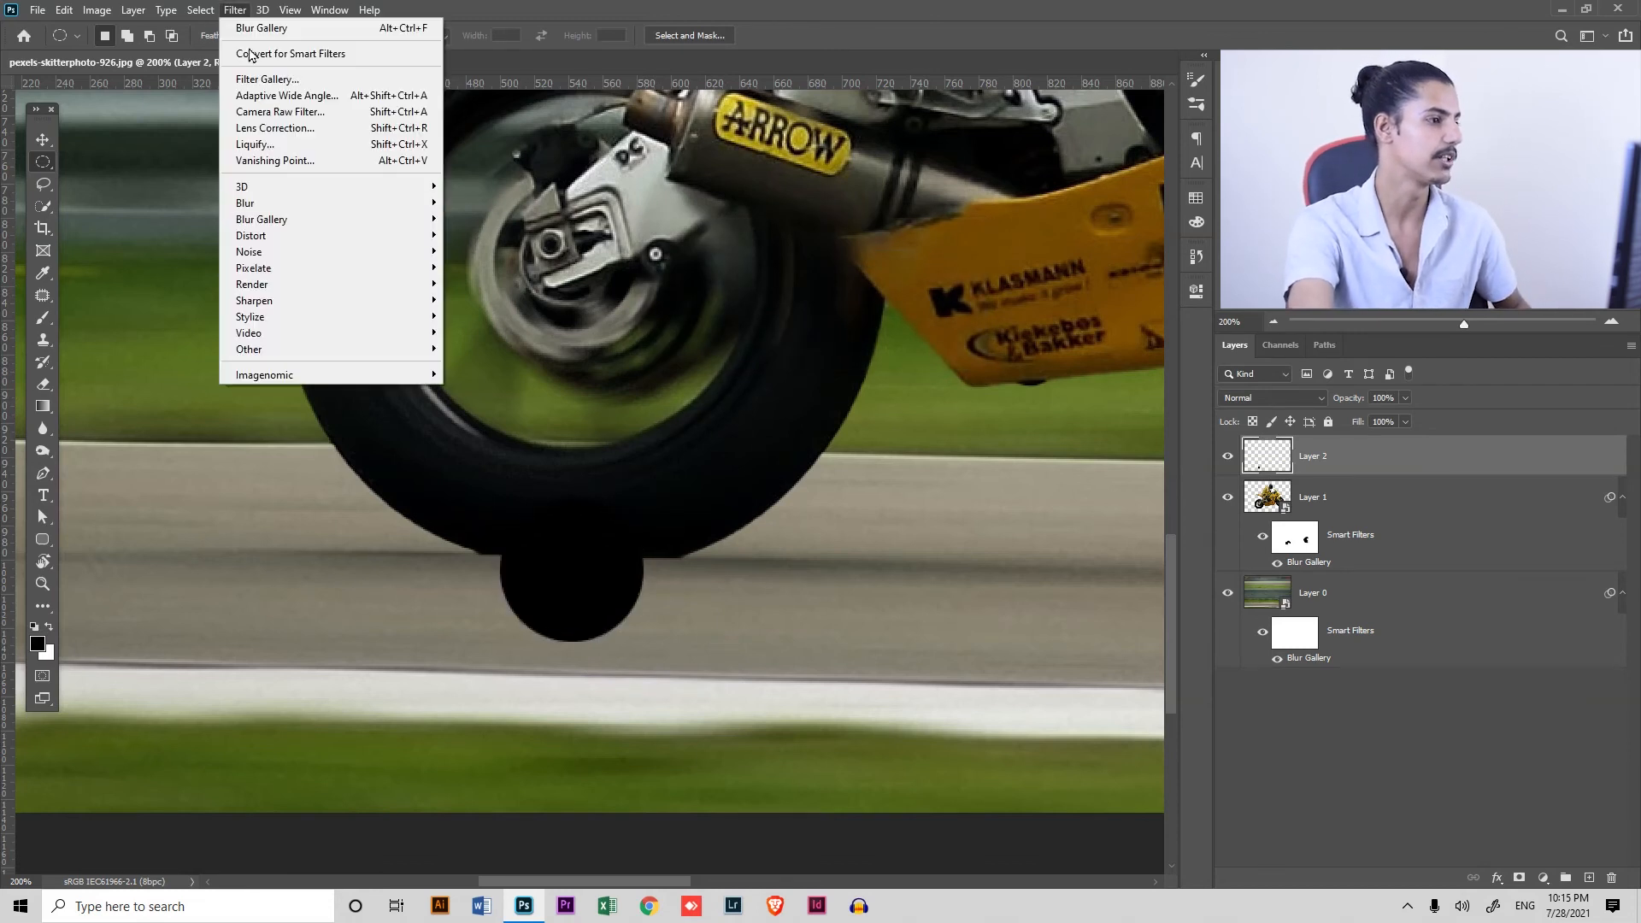
pyautogui.moveTo(325, 214)
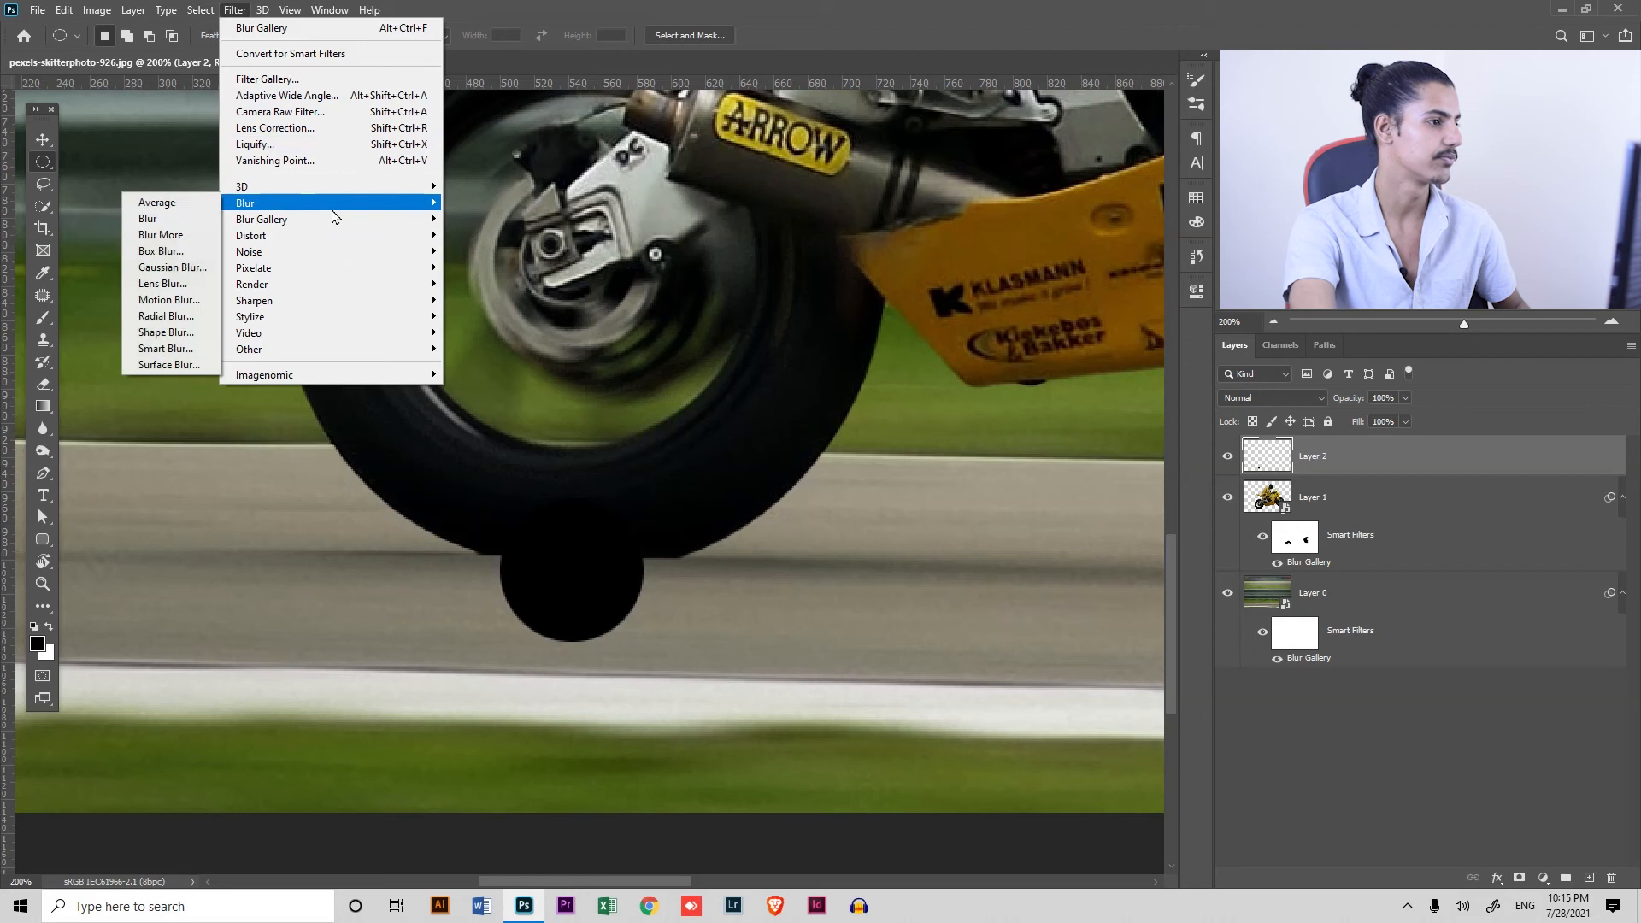
pyautogui.click(188, 267)
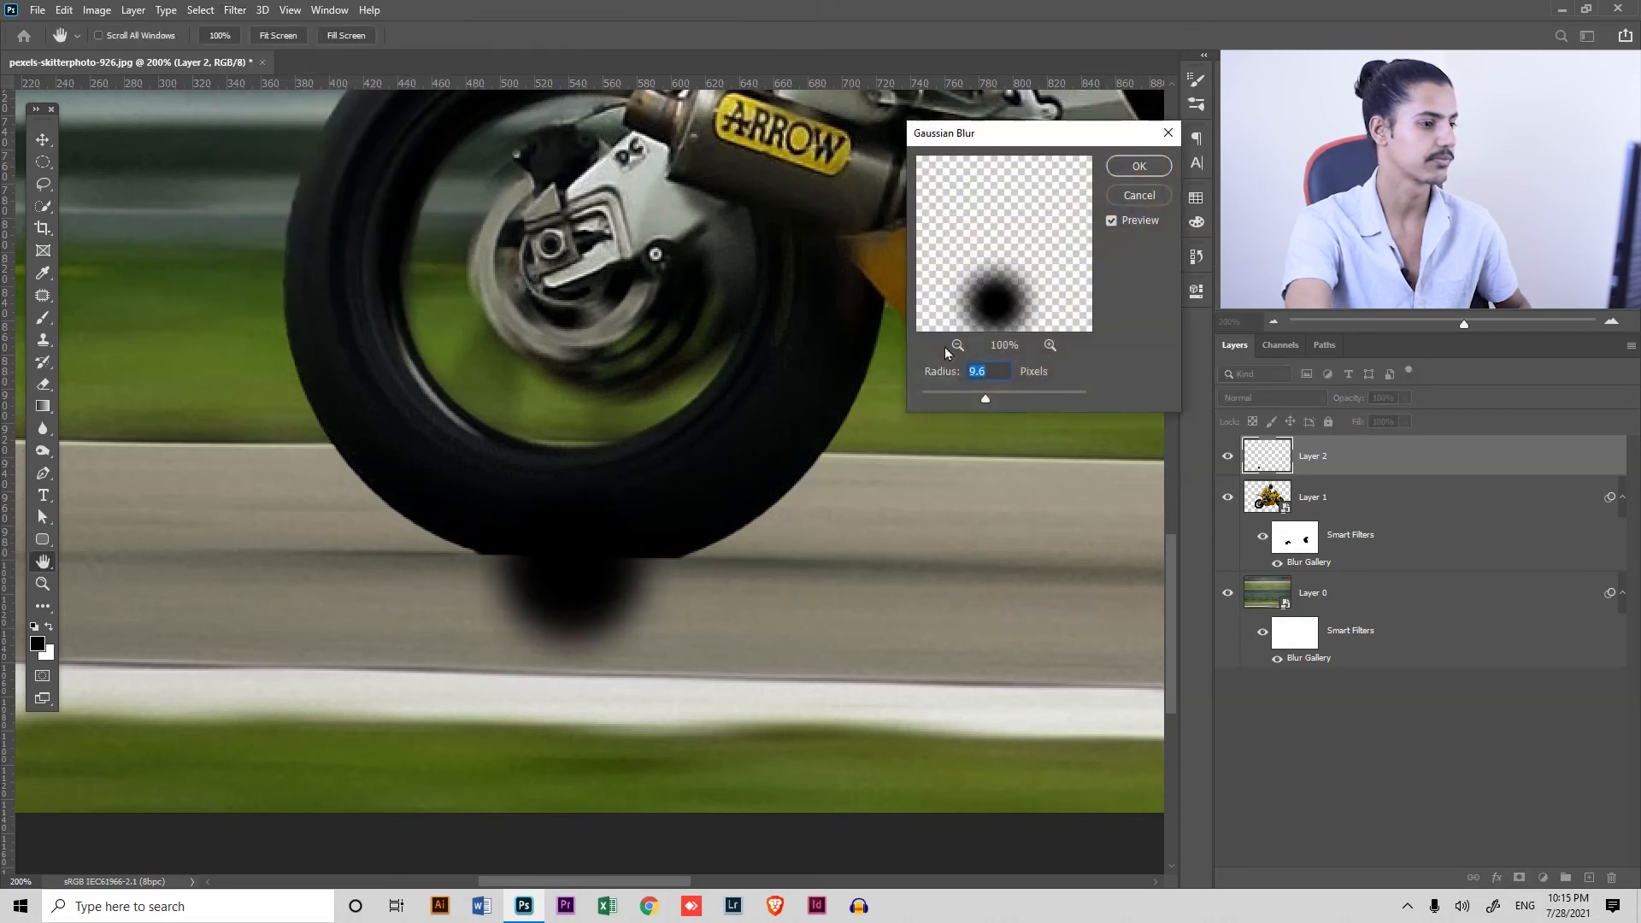
pyautogui.moveTo(993, 402); pyautogui.dragTo(1022, 402)
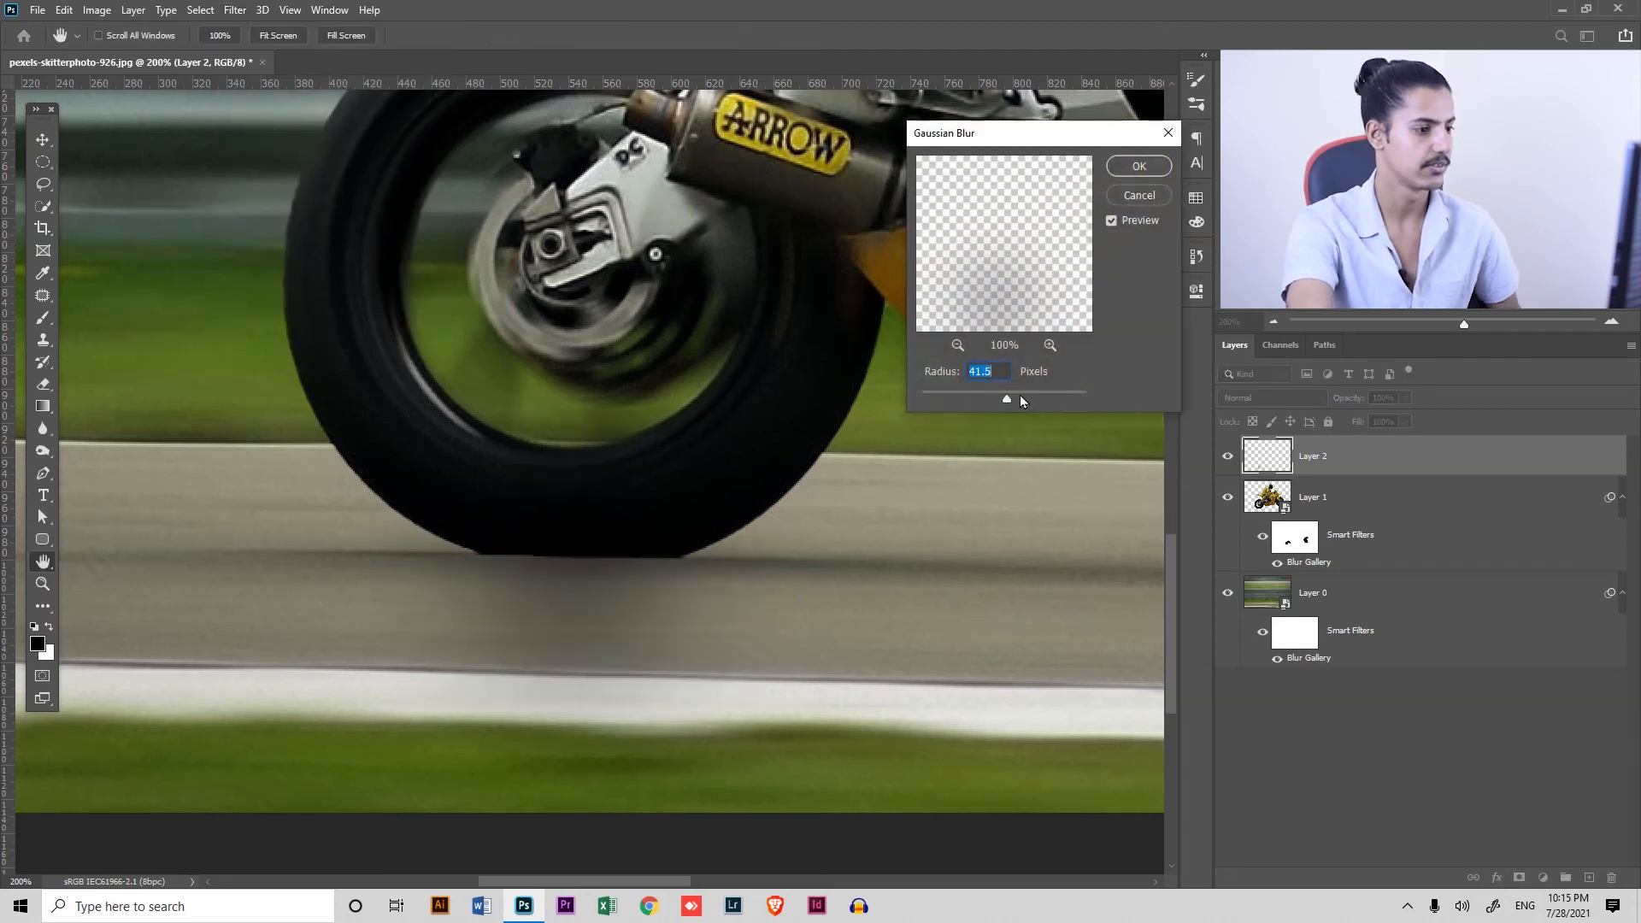
pyautogui.click(1149, 171)
pyautogui.press('m')
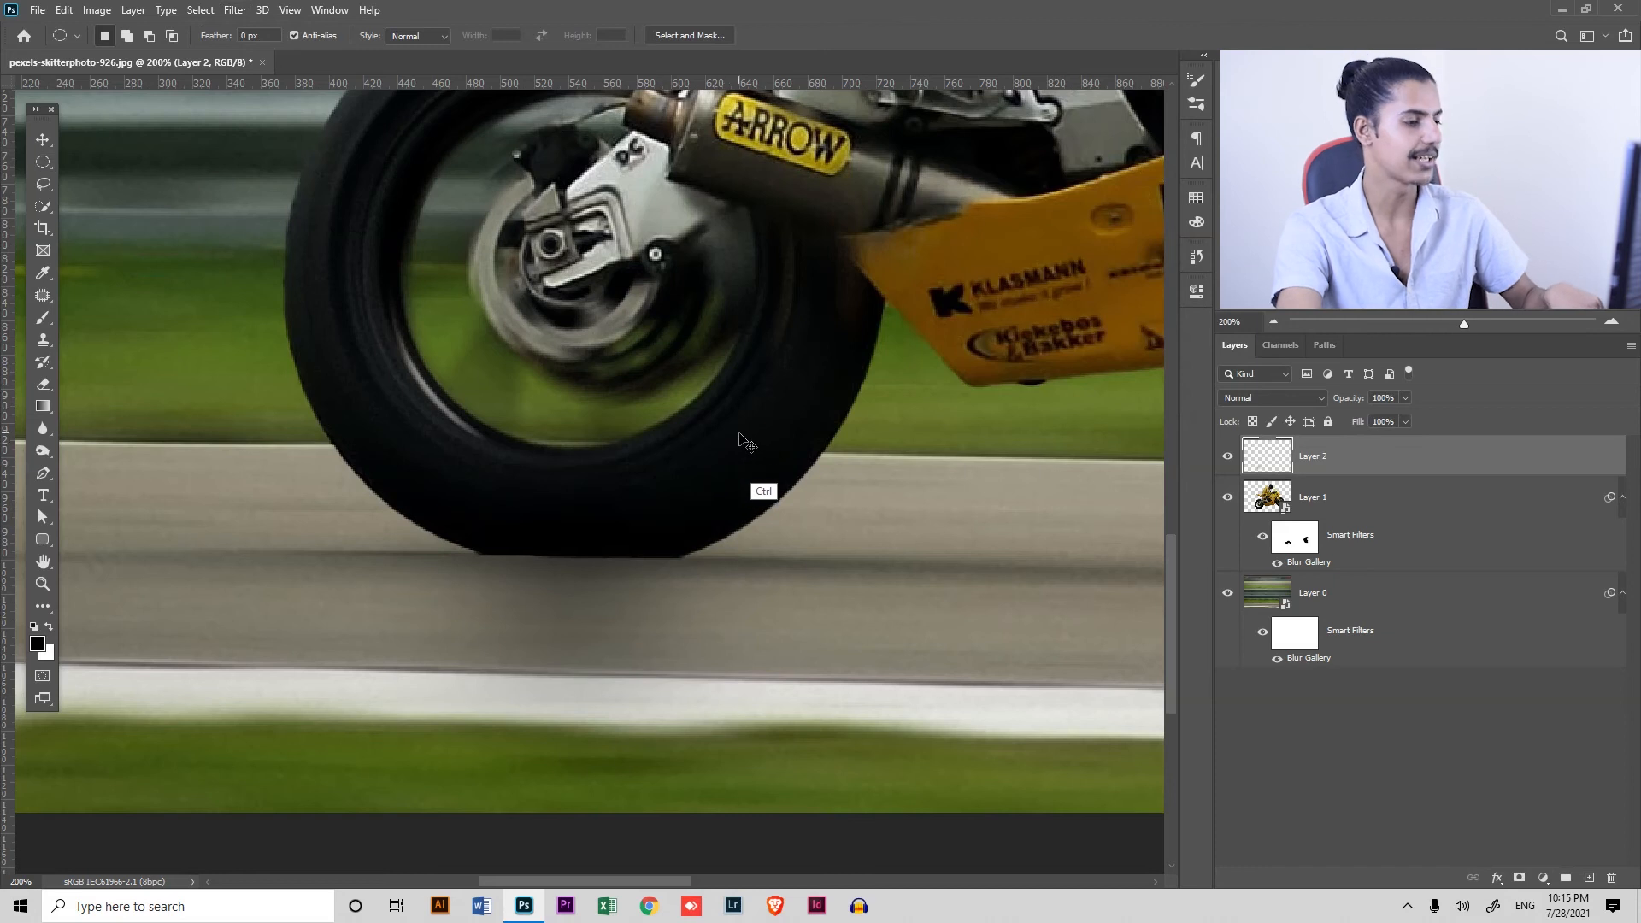
# Flatten the blurred black shadow on Layer 2 to about 24% height and move it slightly up against the rear tyre's base
pyautogui.hotkey('ctrl', 't')
pyautogui.moveTo(584, 332); pyautogui.dragTo(608, 513)
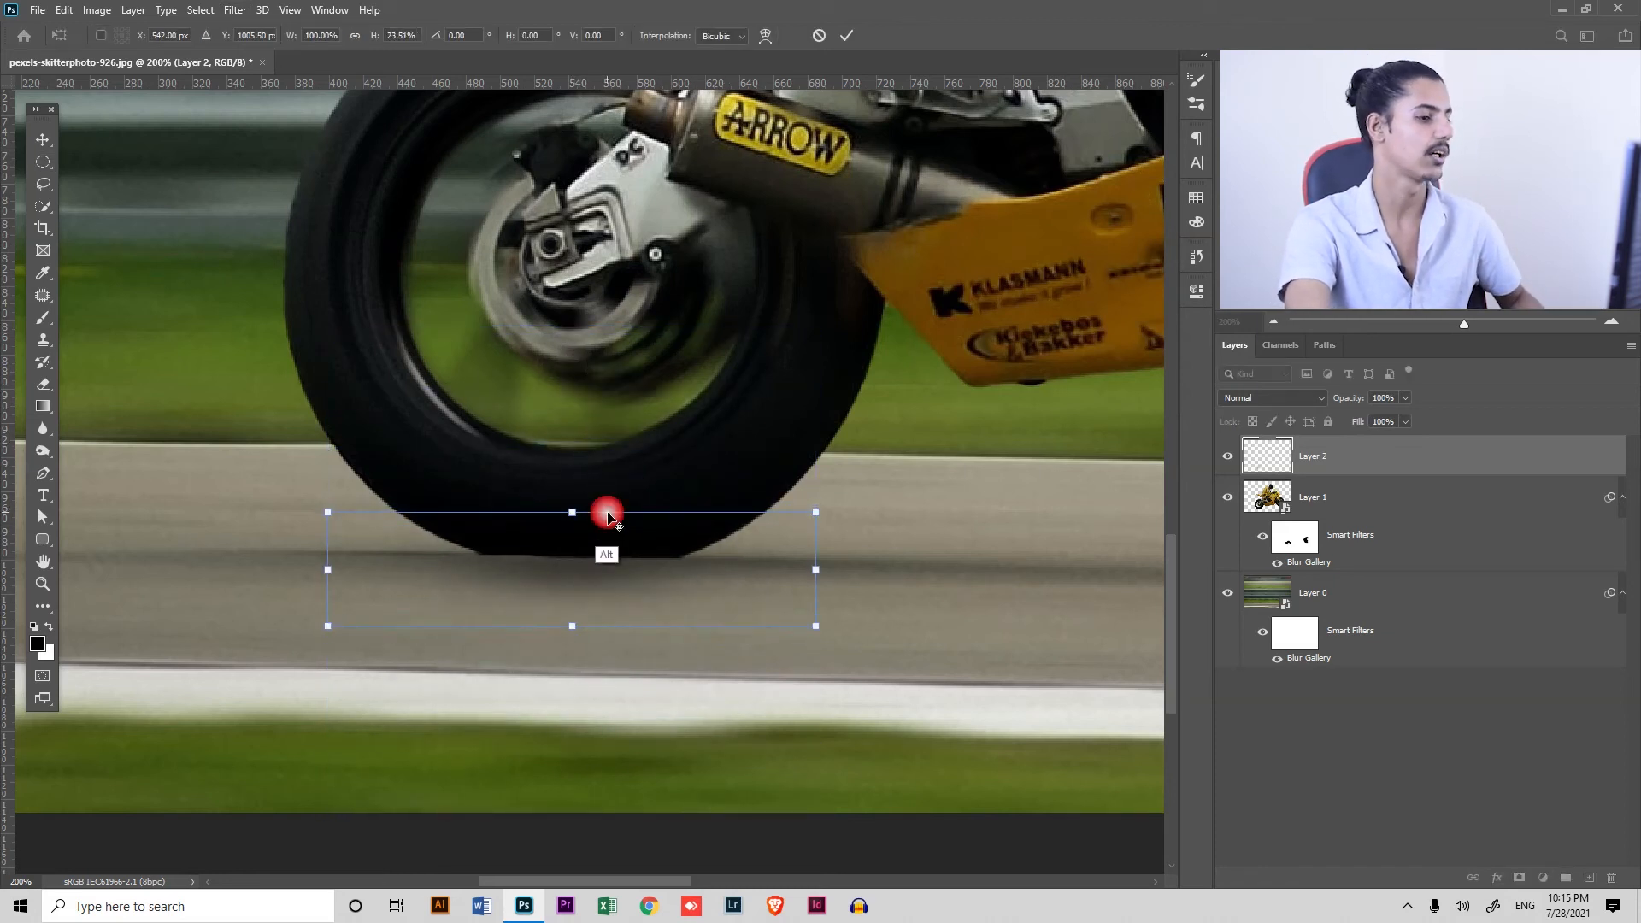
pyautogui.press('Return')
pyautogui.press('v')
pyautogui.moveTo(570, 579)
pyautogui.mouseDown()
pyautogui.moveTo(585, 578)
pyautogui.moveTo(575, 565)
pyautogui.mouseUp()
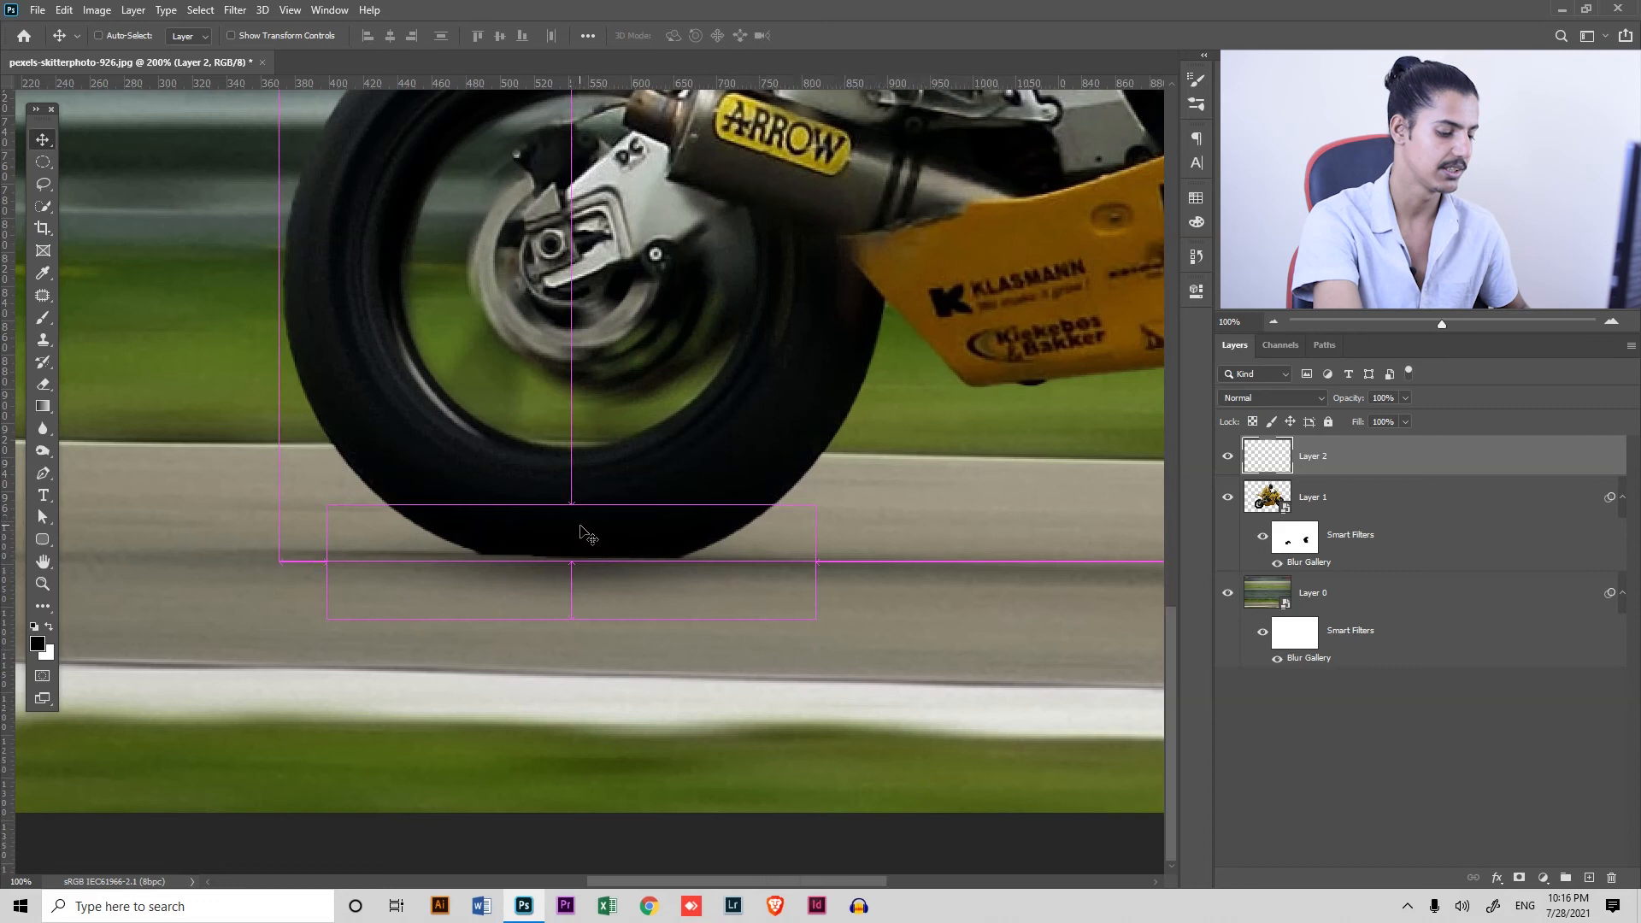
# Stamp all visible layers onto a new layer above Layer 2 and convert that merged layer to a smart object
pyautogui.hotkey('ctrl', '-')
pyautogui.hotkey('ctrl', '-')
pyautogui.hotkey('ctrl', '-')
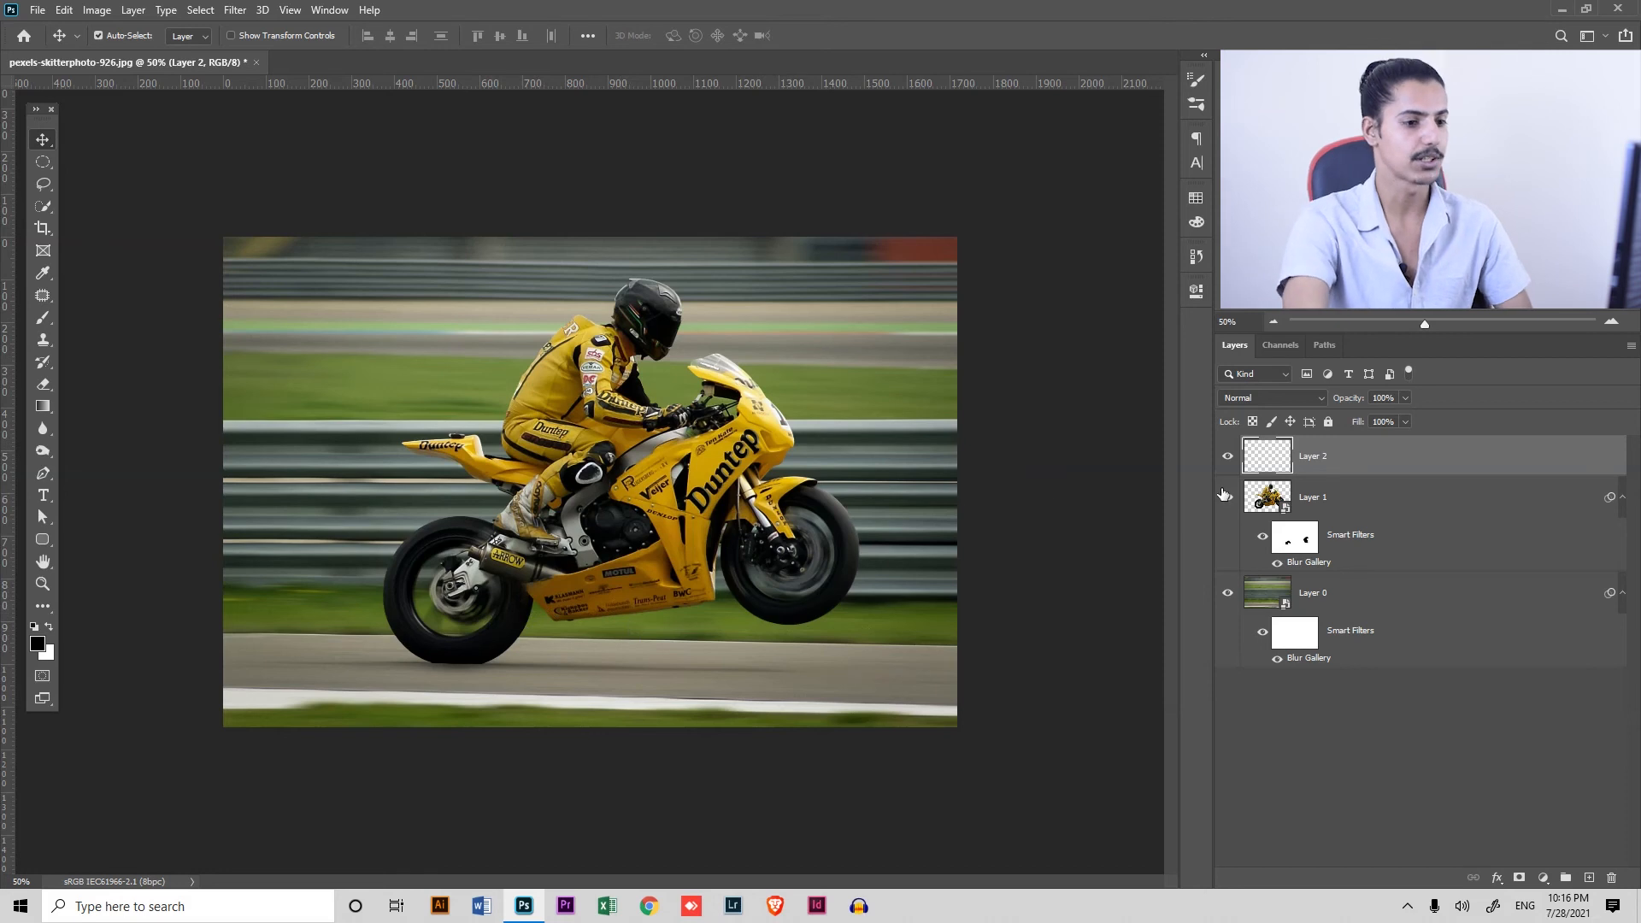
pyautogui.press('ctrl')
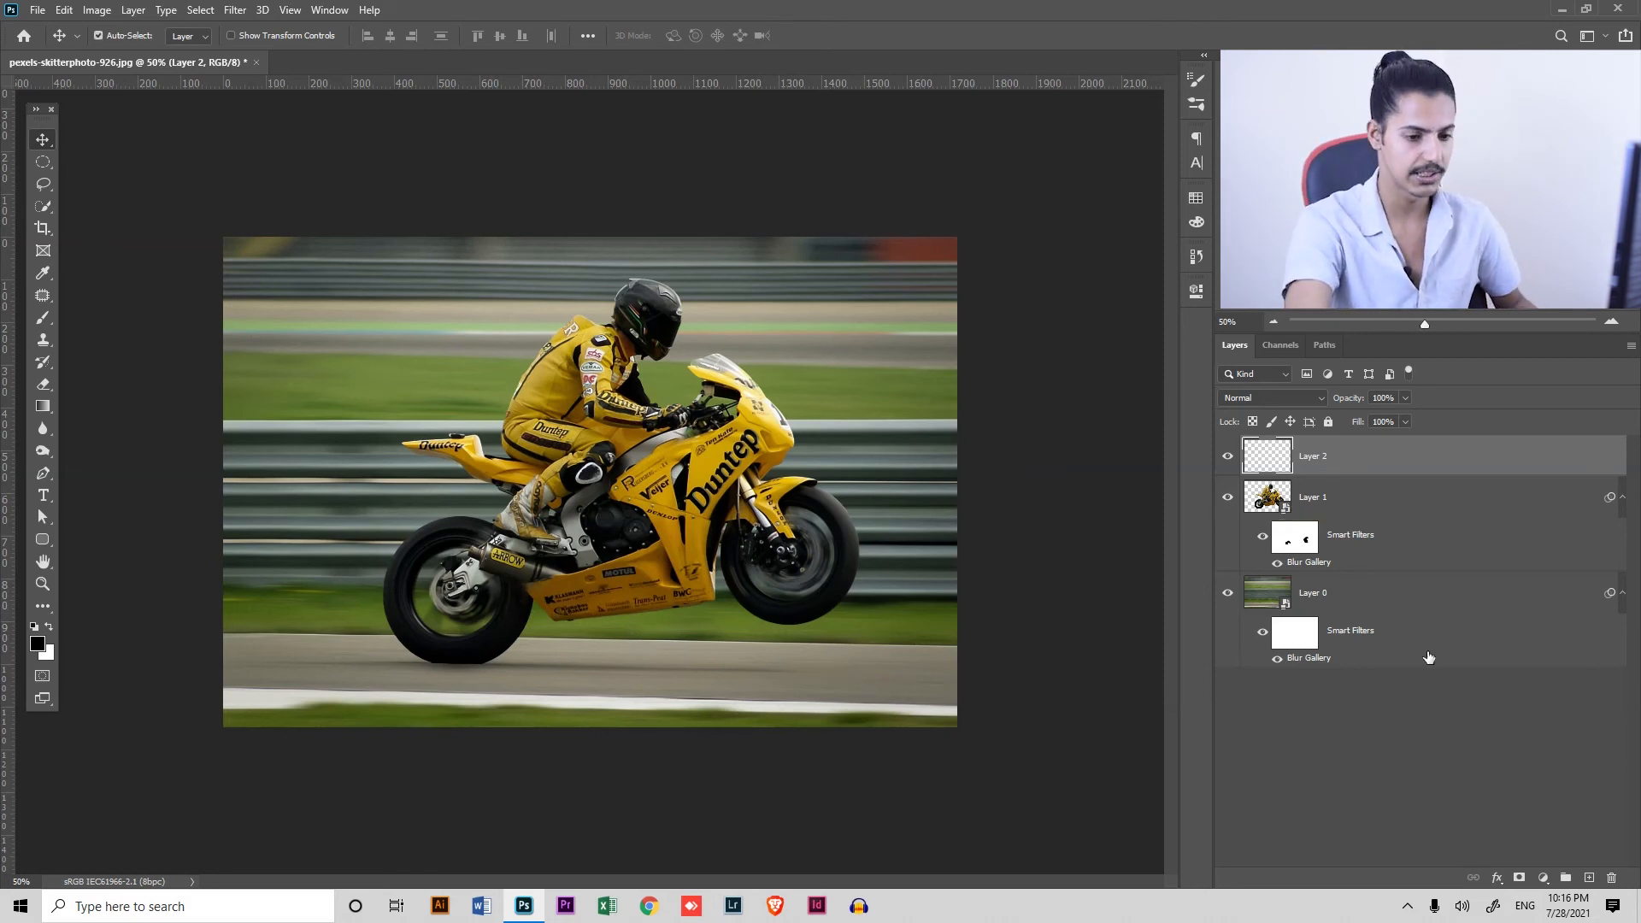
pyautogui.click(1590, 878)
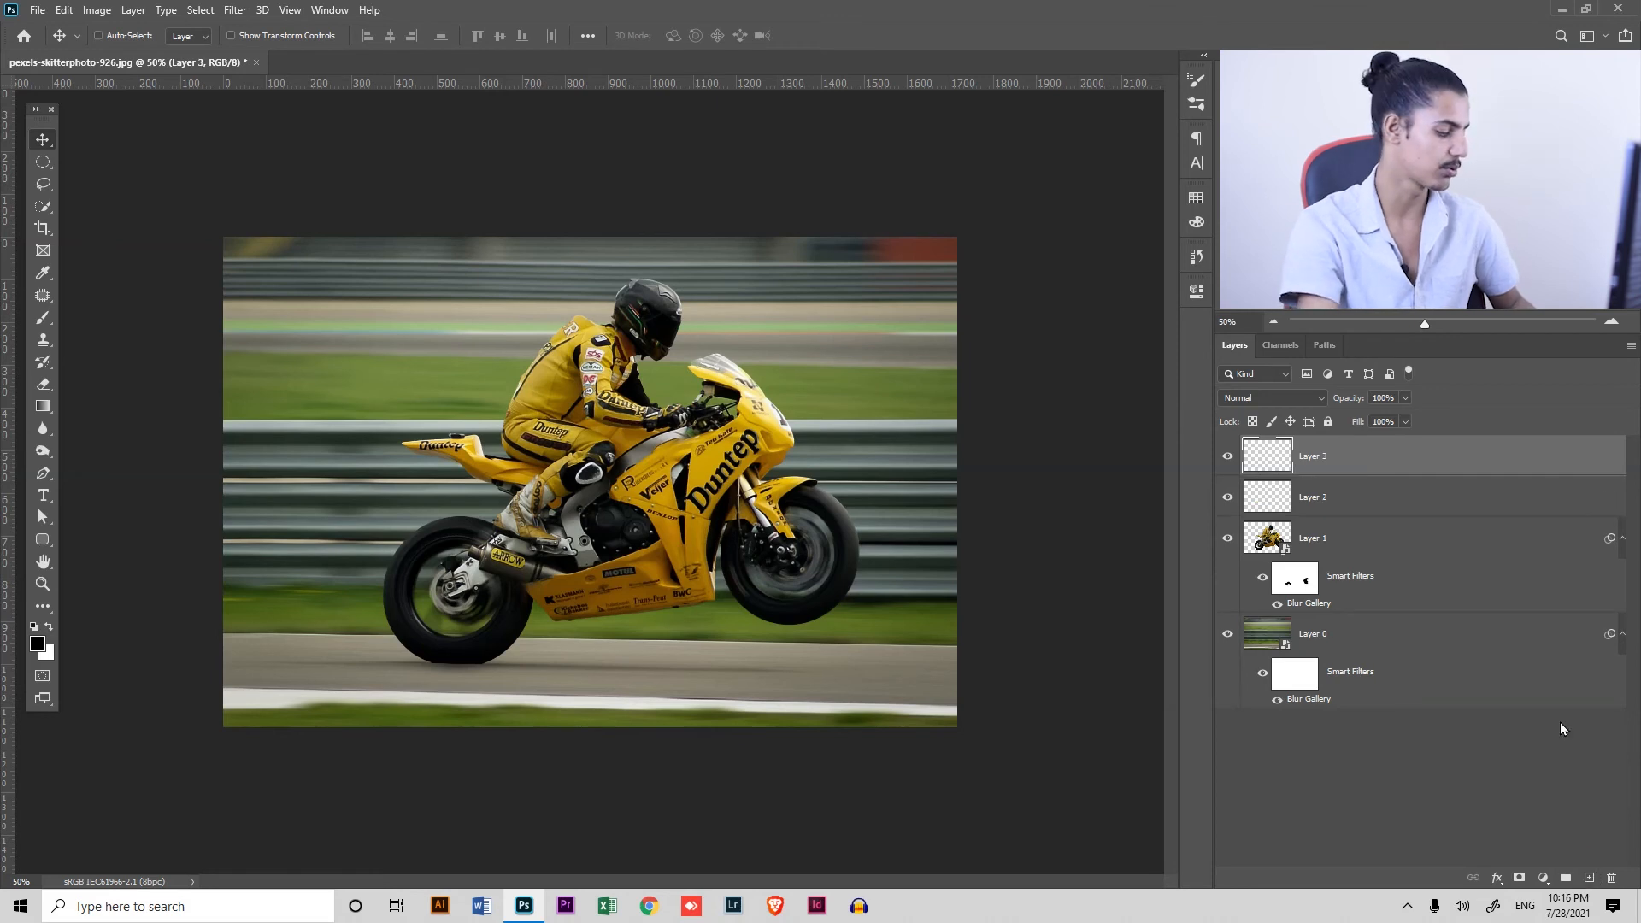
pyautogui.hotkey('ctrl', 'alt', 'shift', 'e')
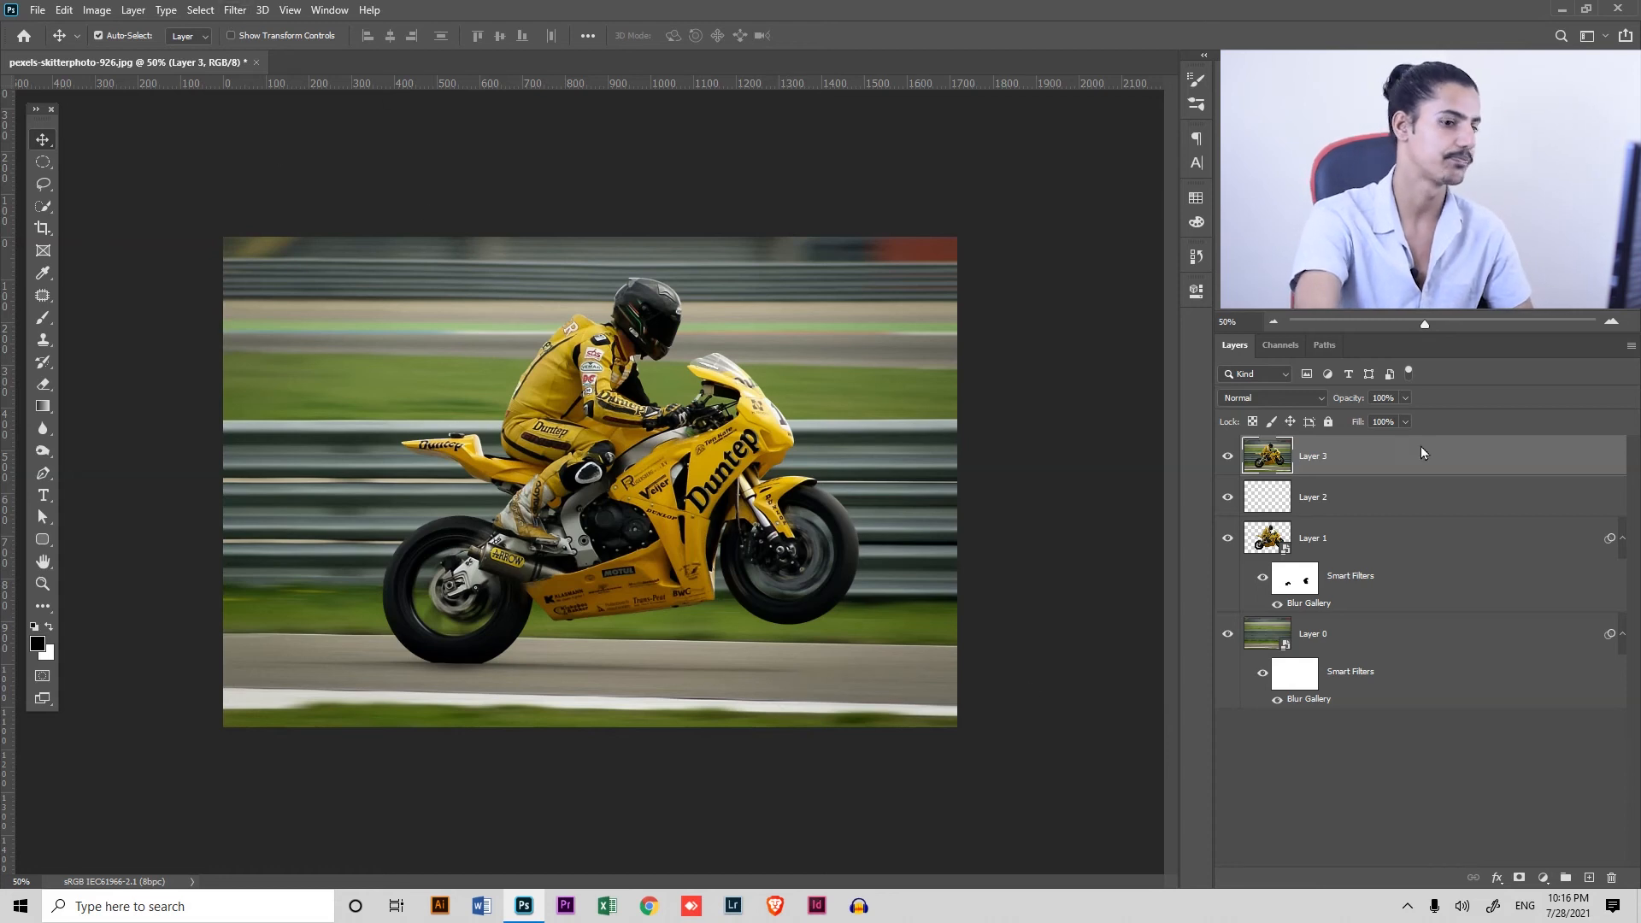
pyautogui.rightClick(1588, 463)
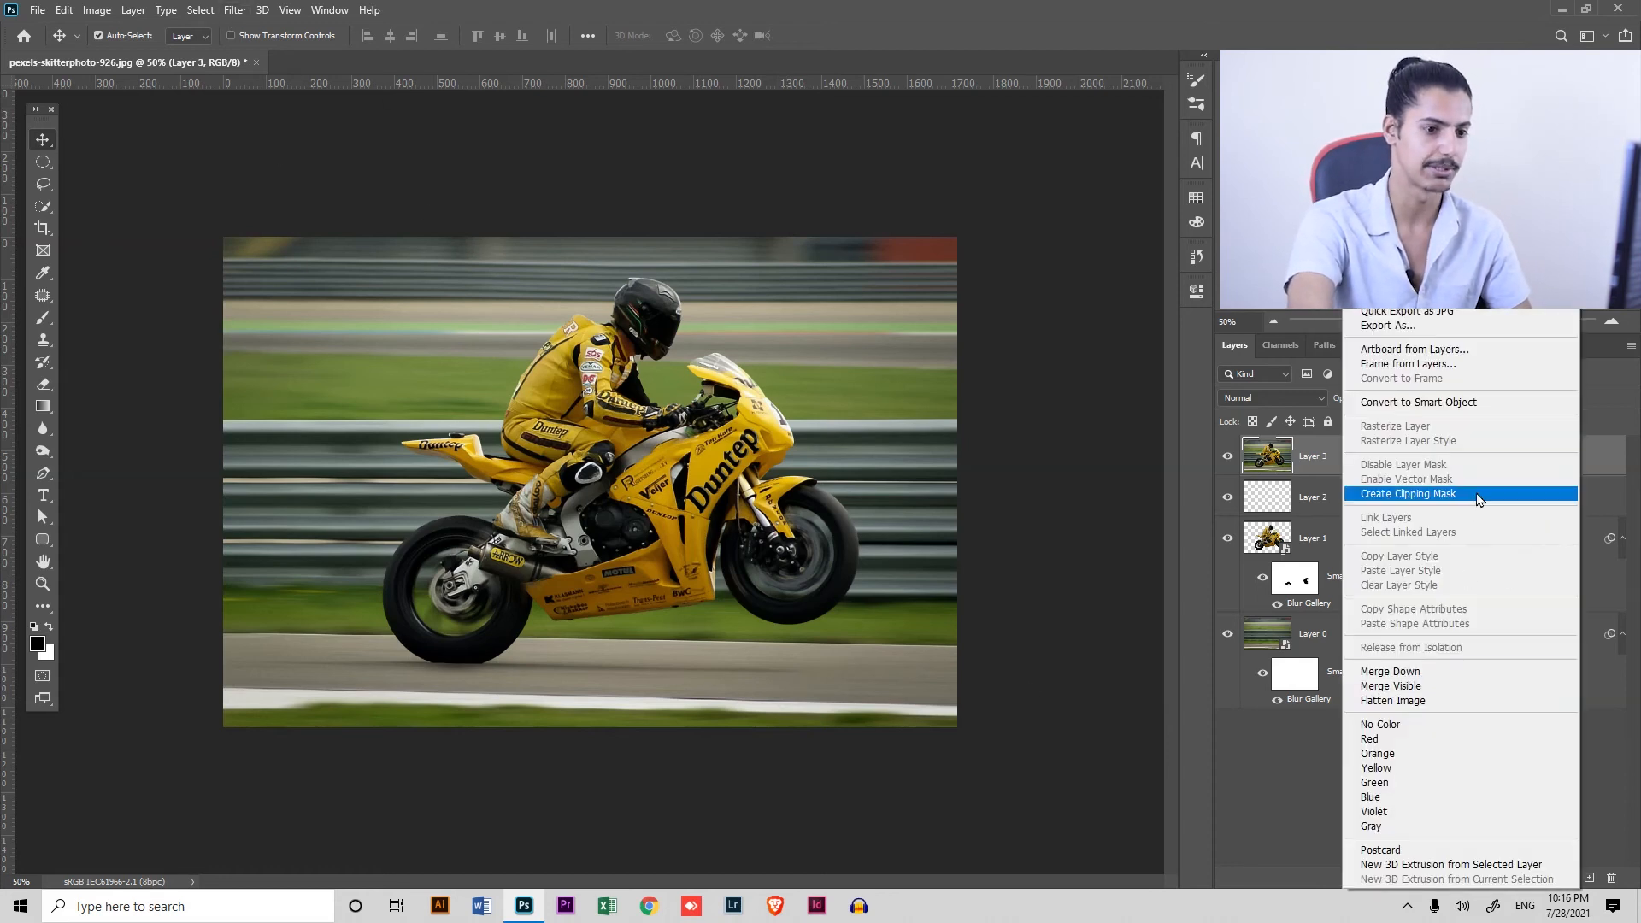
pyautogui.click(1483, 403)
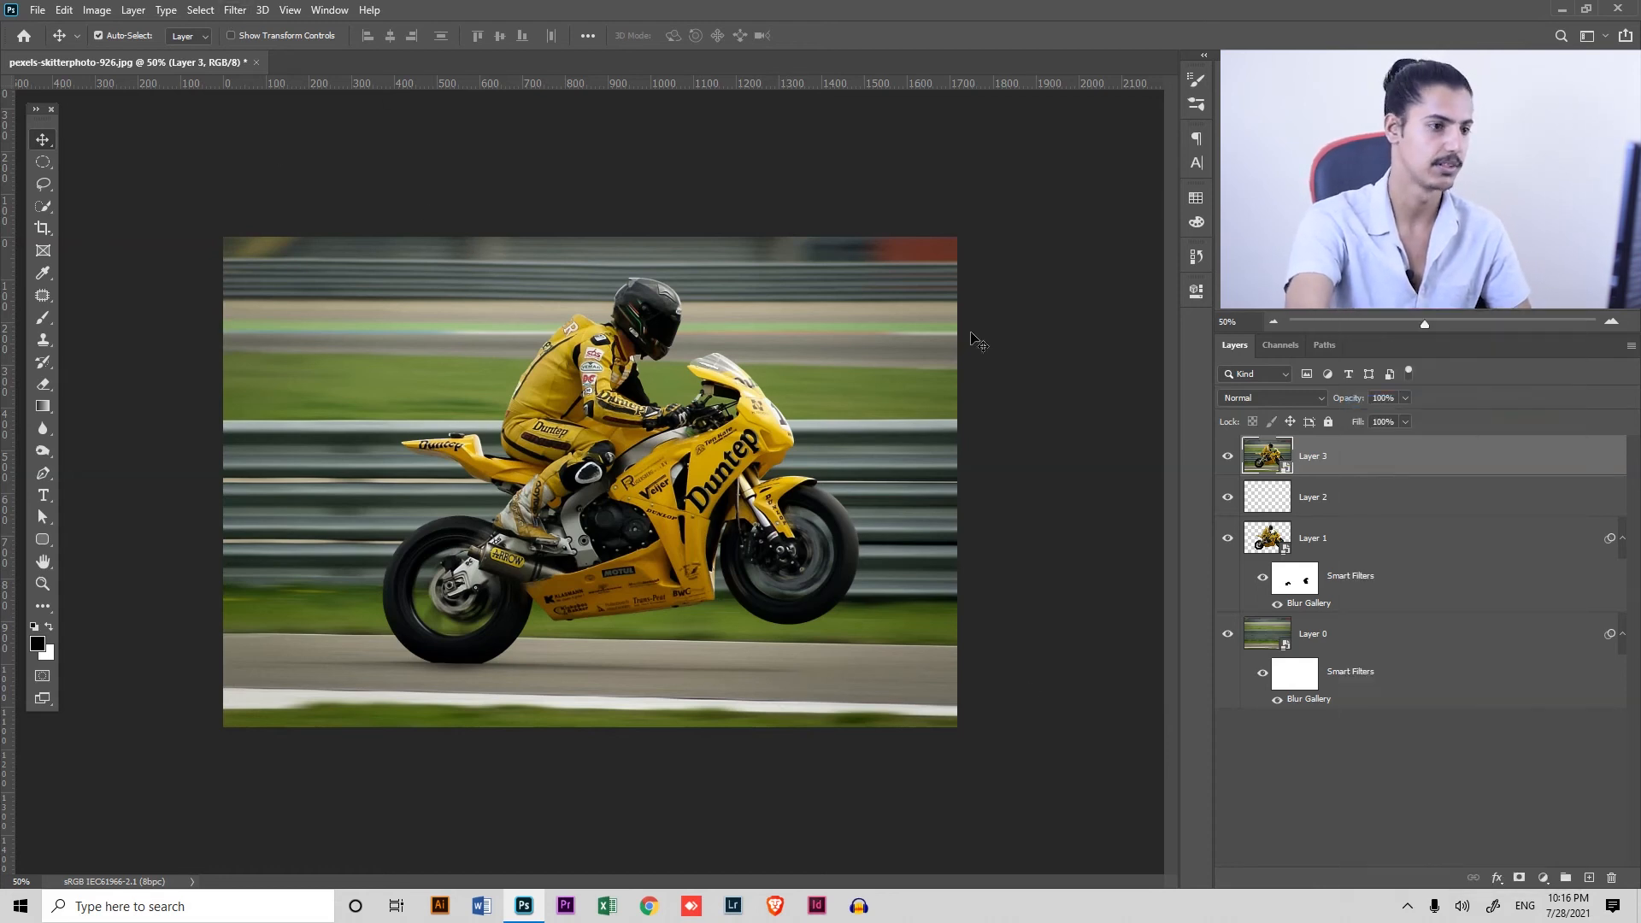
# Apply a Camera Raw filter to Layer 3 with Exposure +1.00, Highlights -34, Shadows -8, Whites -1, Blacks -18 and Vibrance about +17
pyautogui.click(235, 11)
pyautogui.click(320, 115)
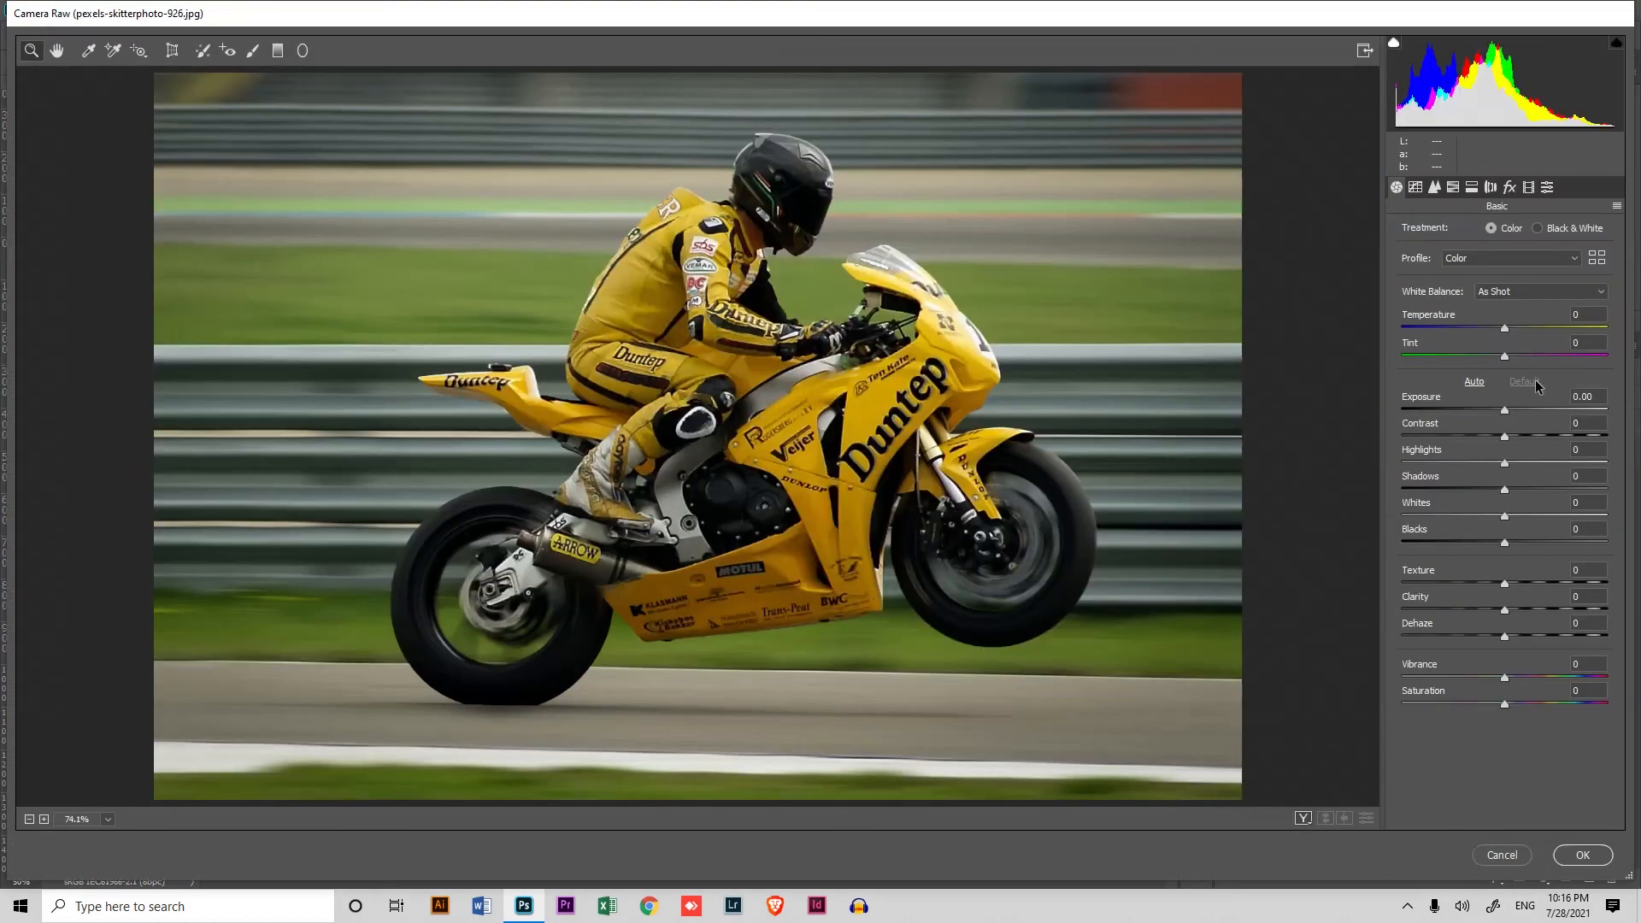
pyautogui.moveTo(1505, 411); pyautogui.dragTo(1523, 417)
pyautogui.moveTo(1504, 542)
pyautogui.mouseDown()
pyautogui.moveTo(1485, 542)
pyautogui.moveTo(1518, 515)
pyautogui.mouseUp()
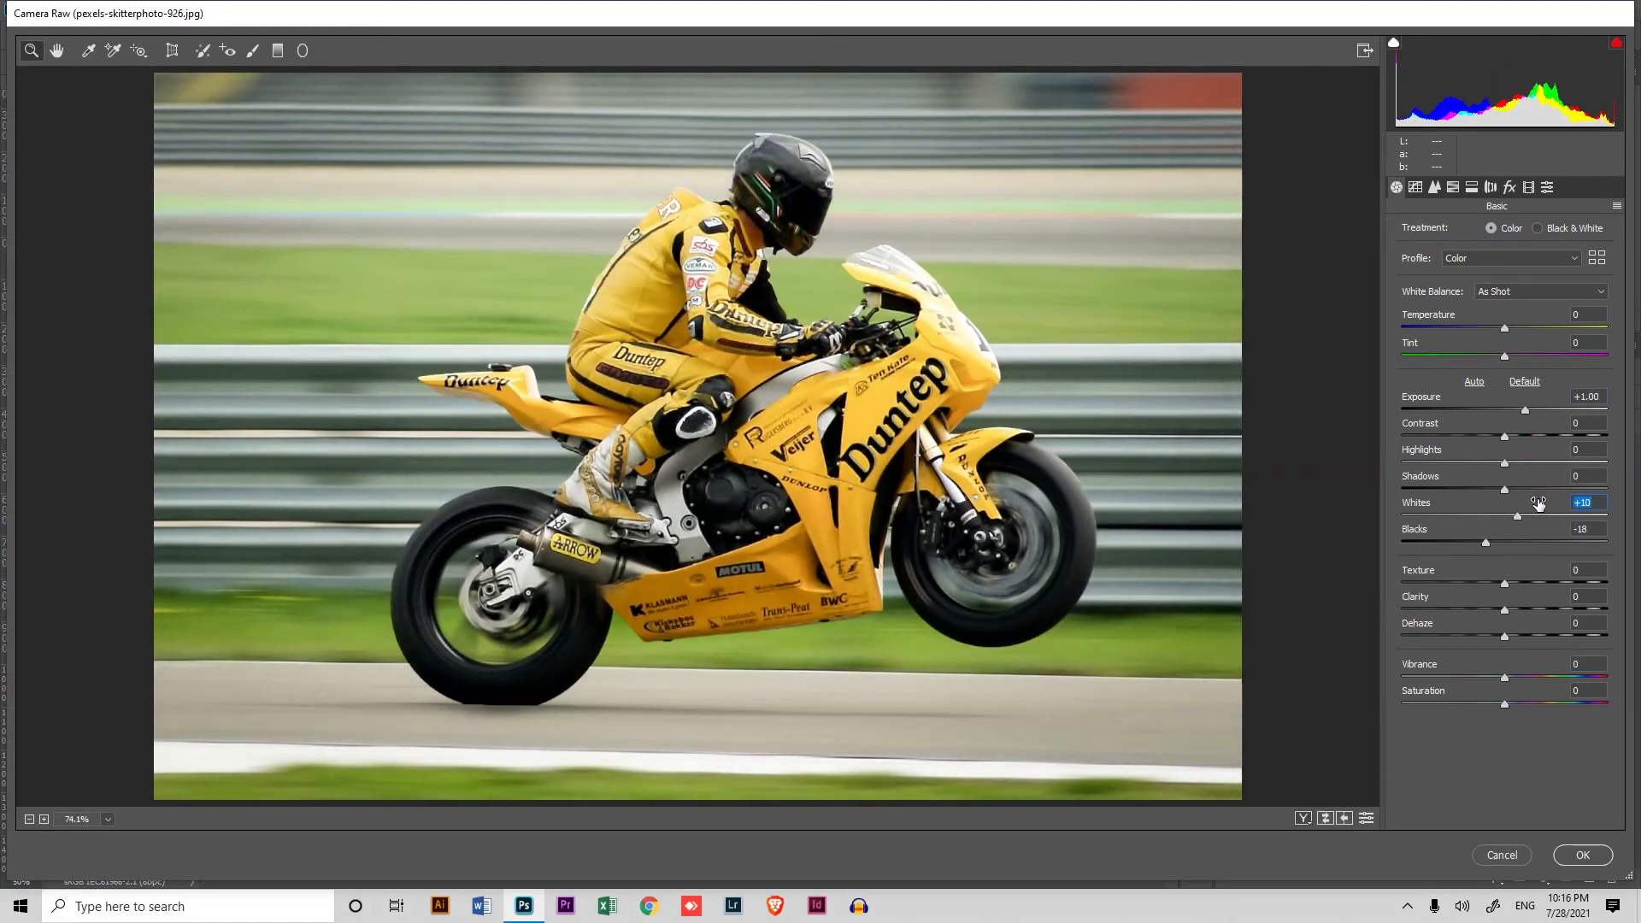
pyautogui.doubleClick(1531, 490)
pyautogui.moveTo(1504, 463)
pyautogui.mouseDown()
pyautogui.moveTo(1464, 463)
pyautogui.moveTo(1494, 491)
pyautogui.mouseUp()
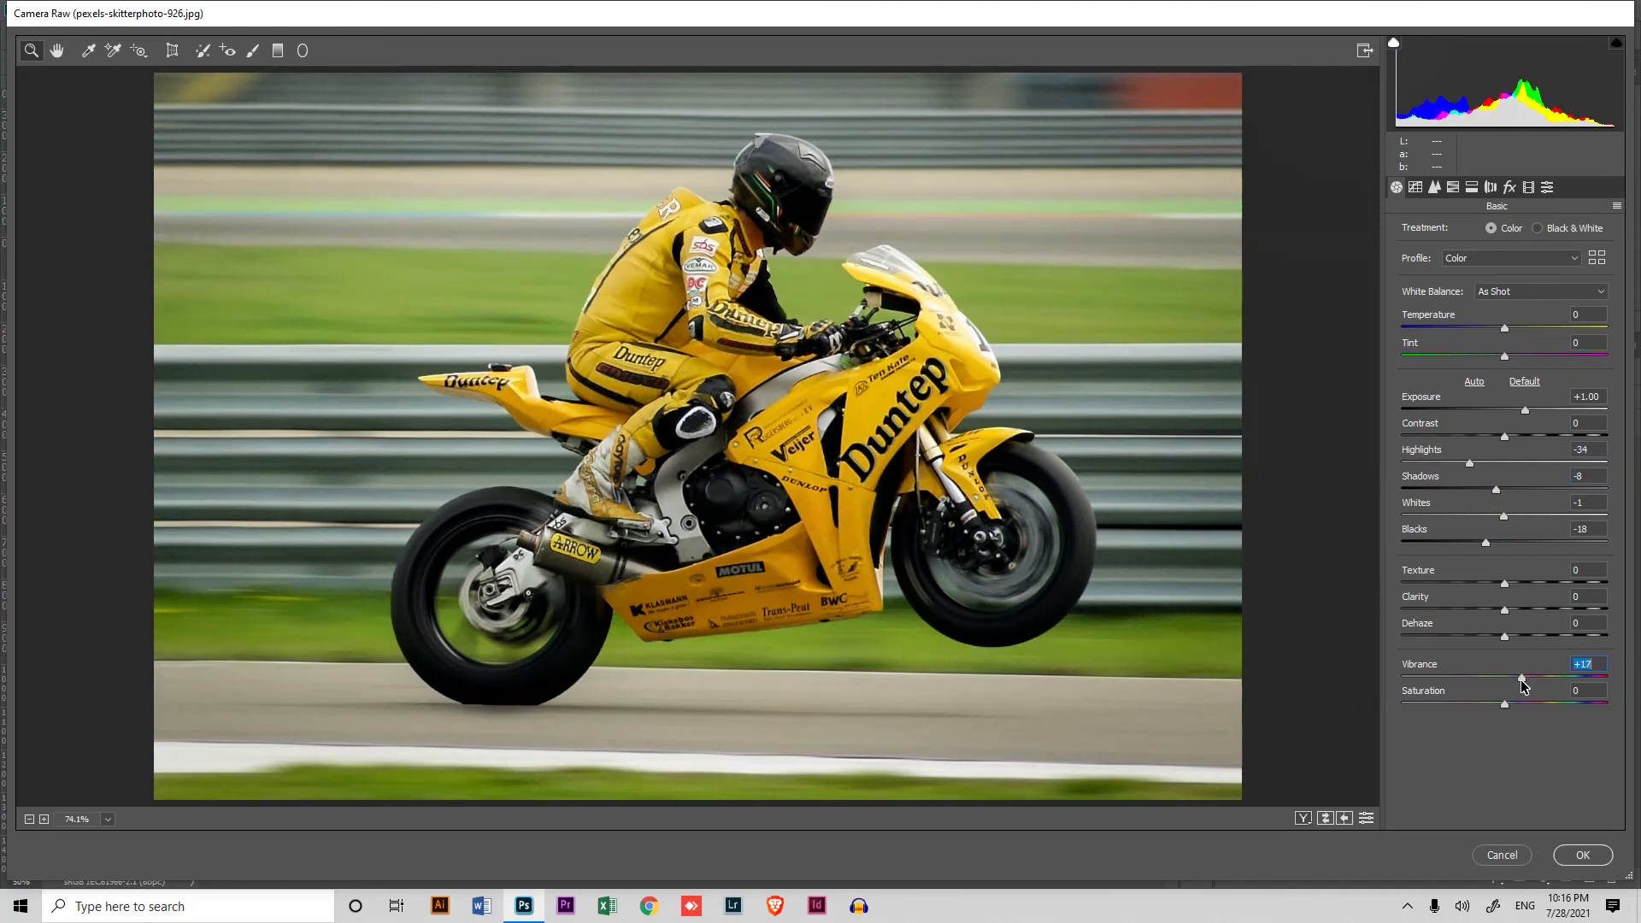
pyautogui.moveTo(1521, 680); pyautogui.dragTo(1519, 678)
pyautogui.click(1583, 855)
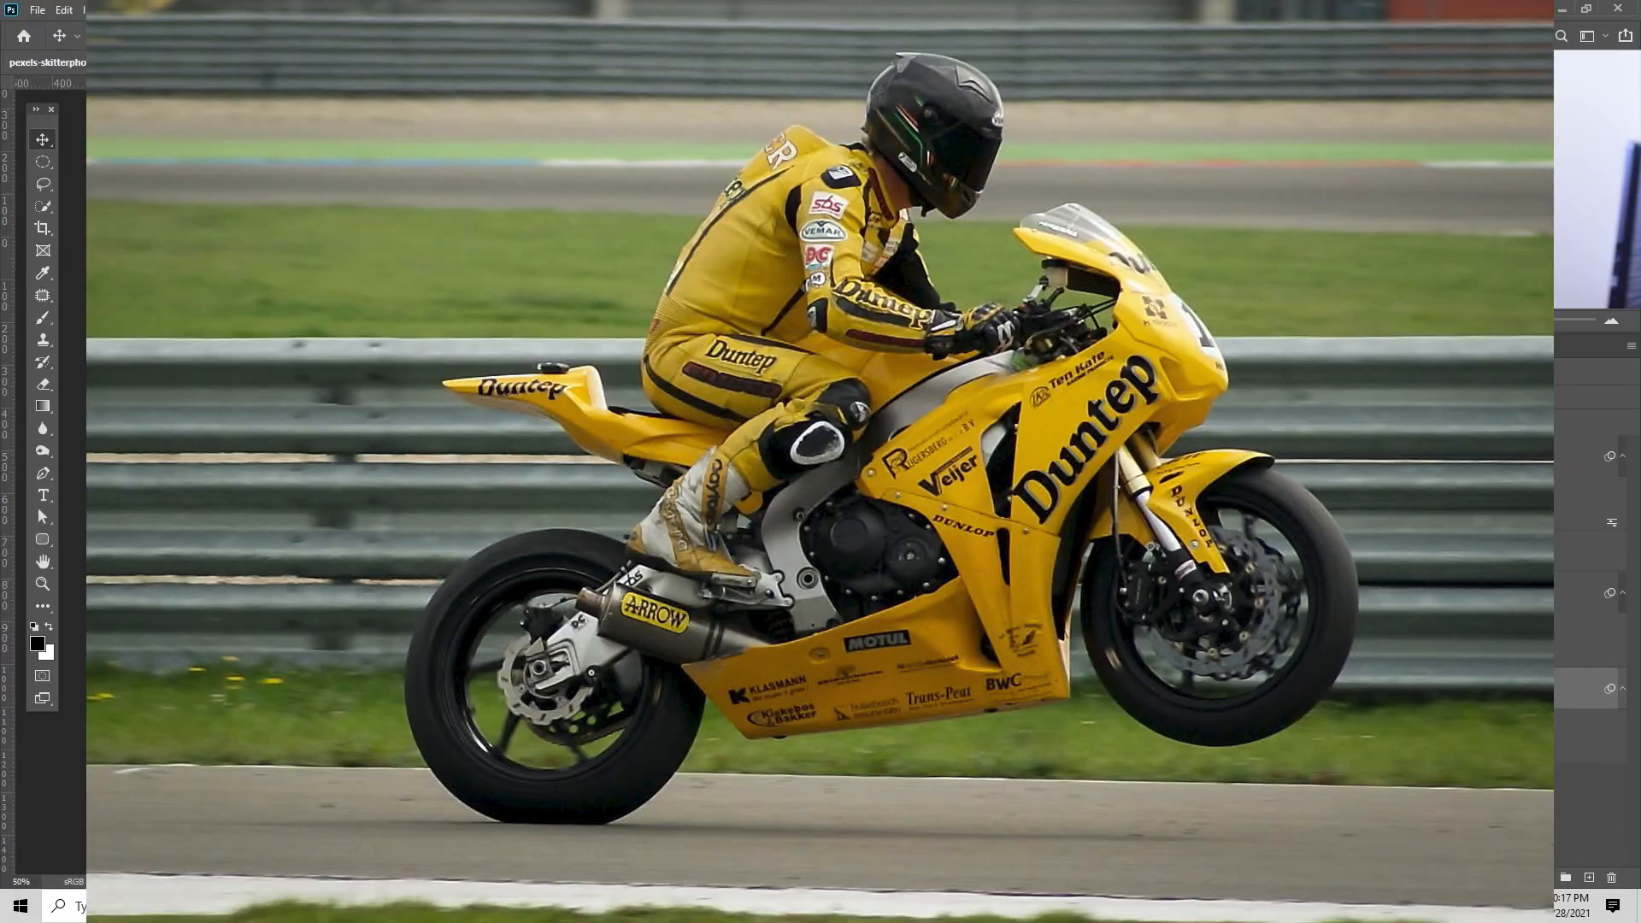